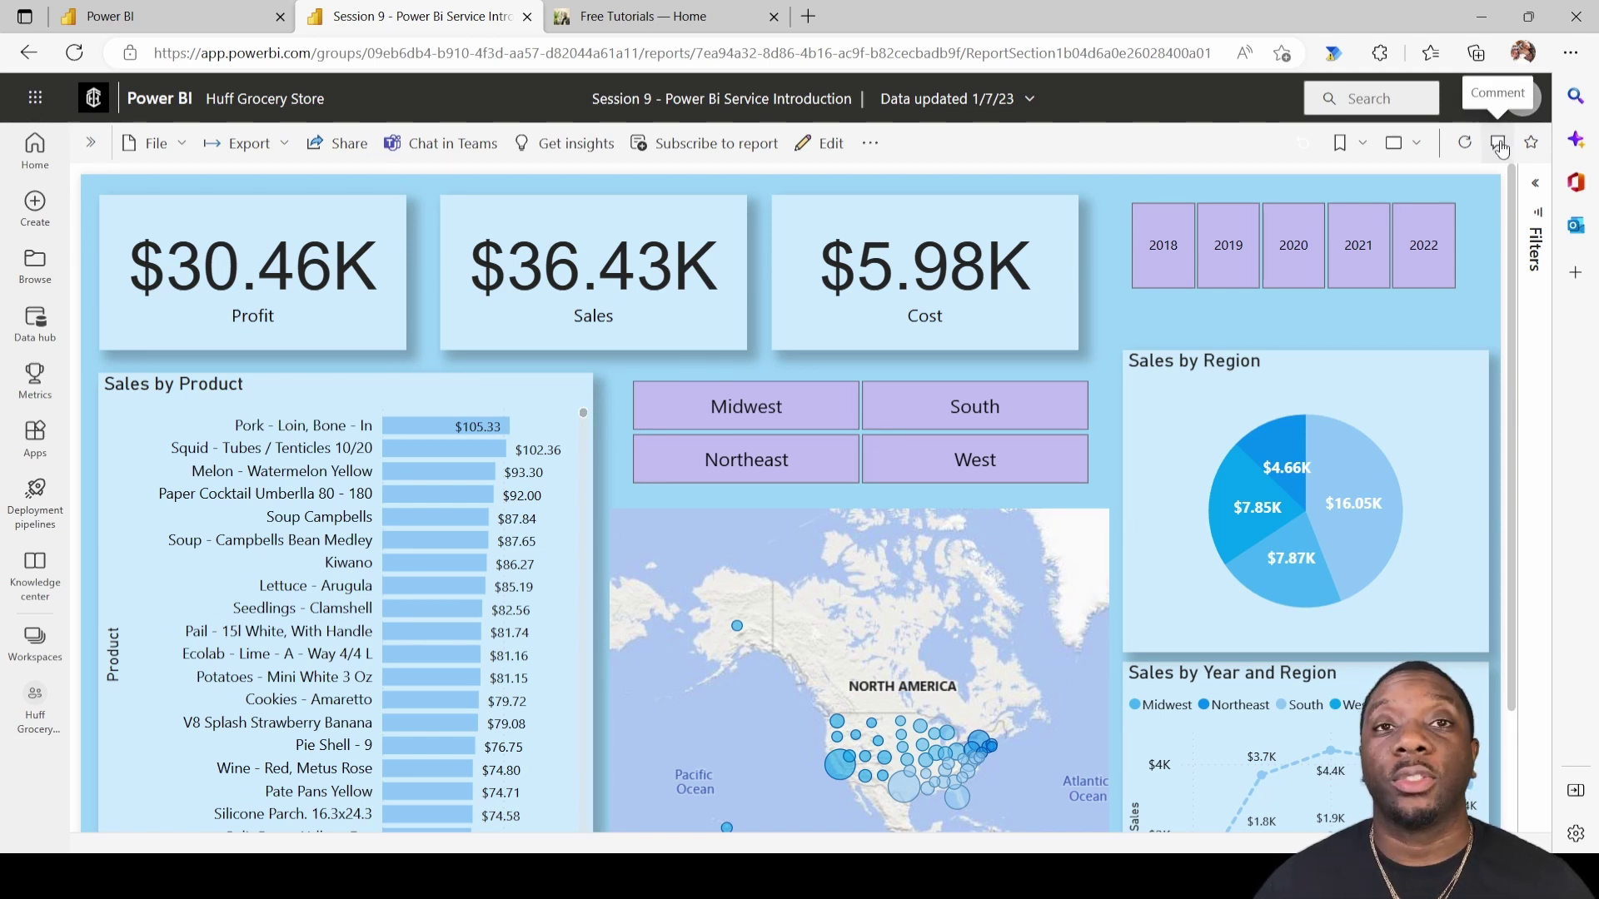
pyautogui.click(1499, 144)
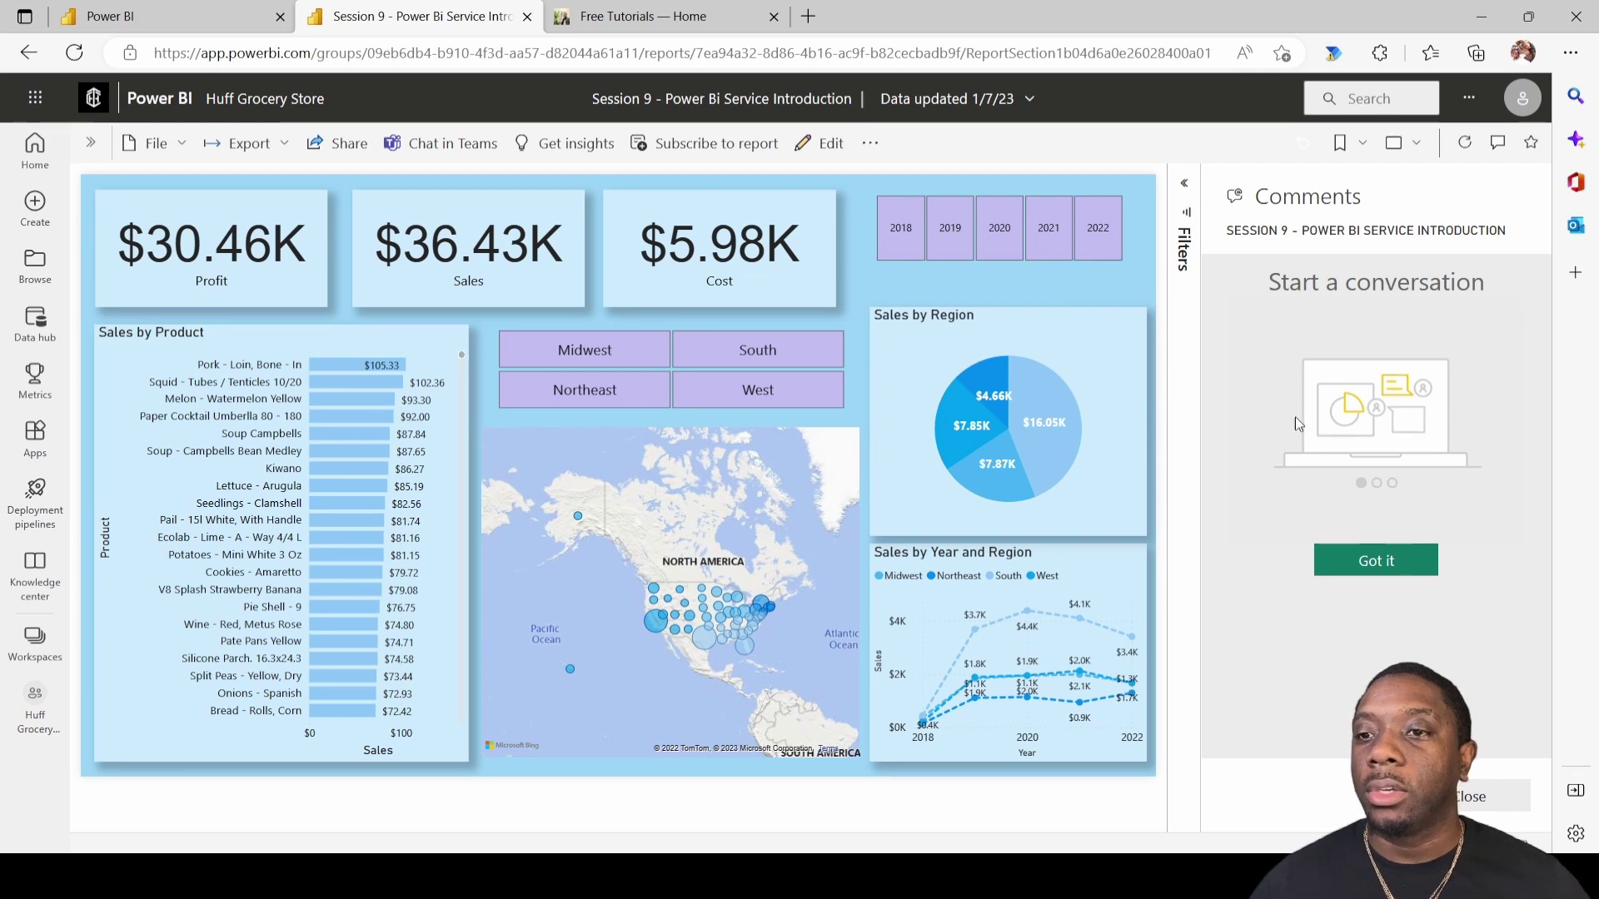
pyautogui.click(1370, 566)
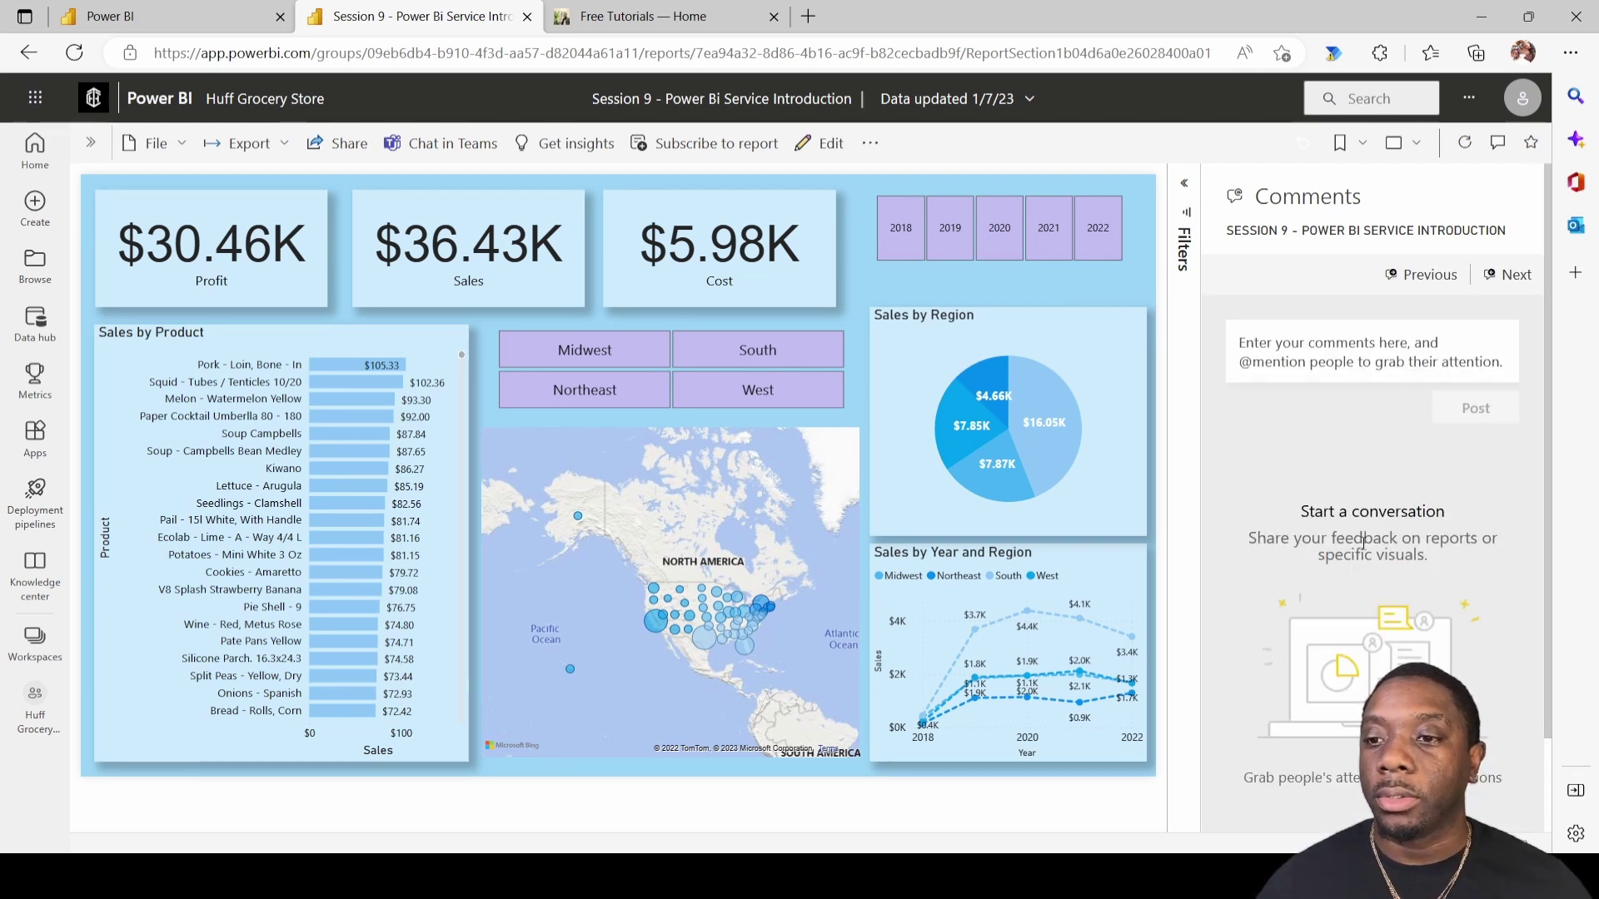
pyautogui.click(1270, 367)
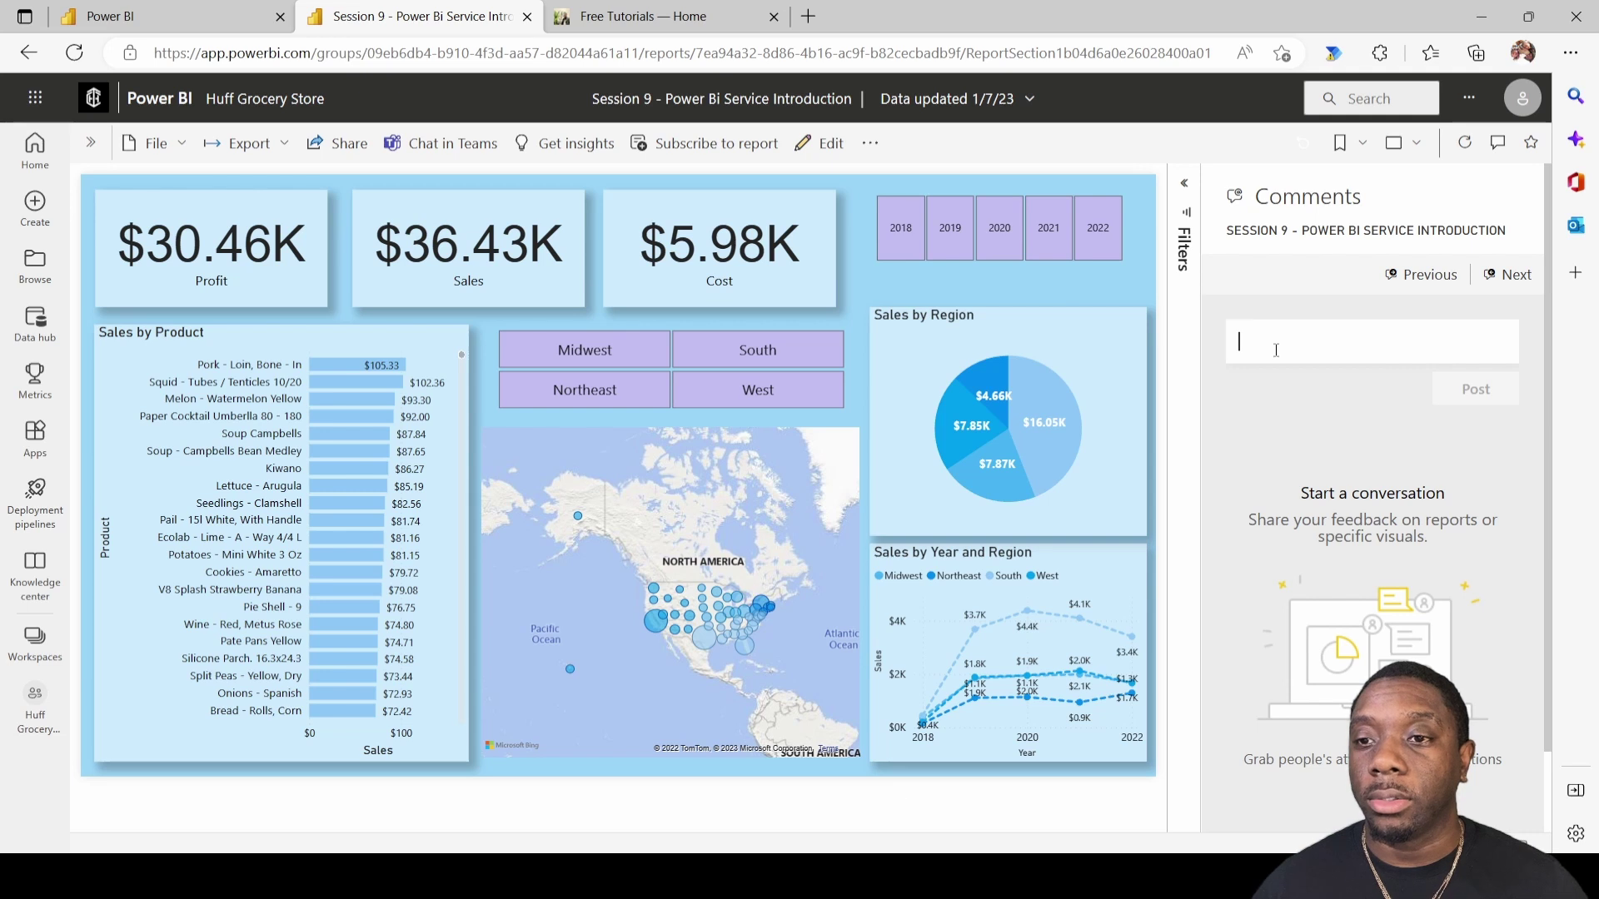
pyautogui.write('@ca')
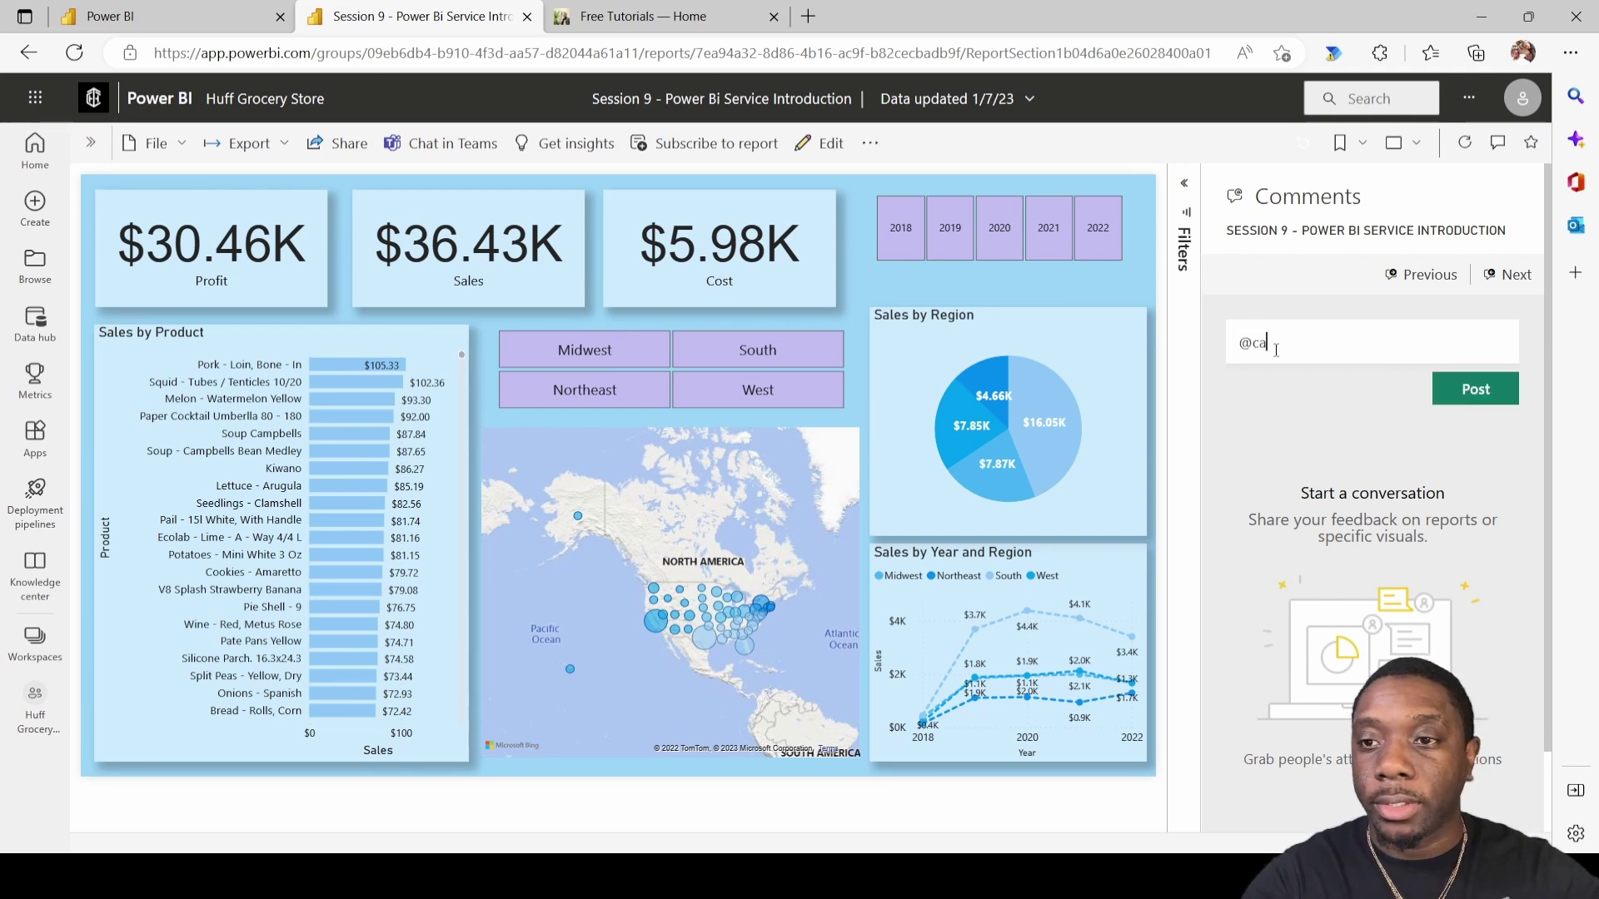
pyautogui.click(1382, 391)
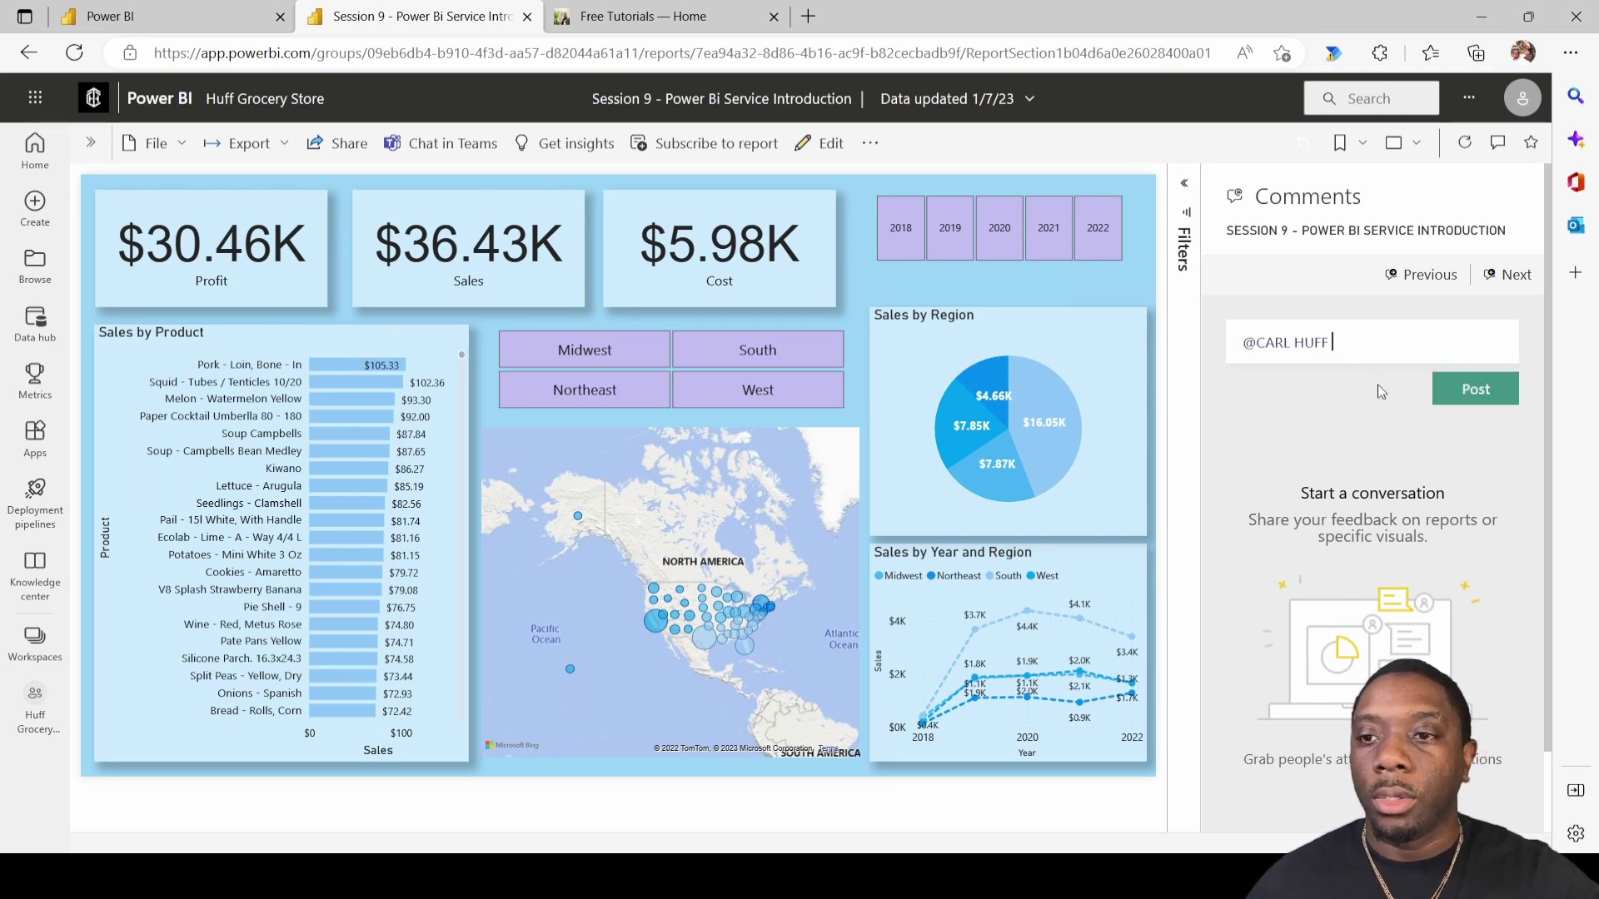
pyautogui.write('H')
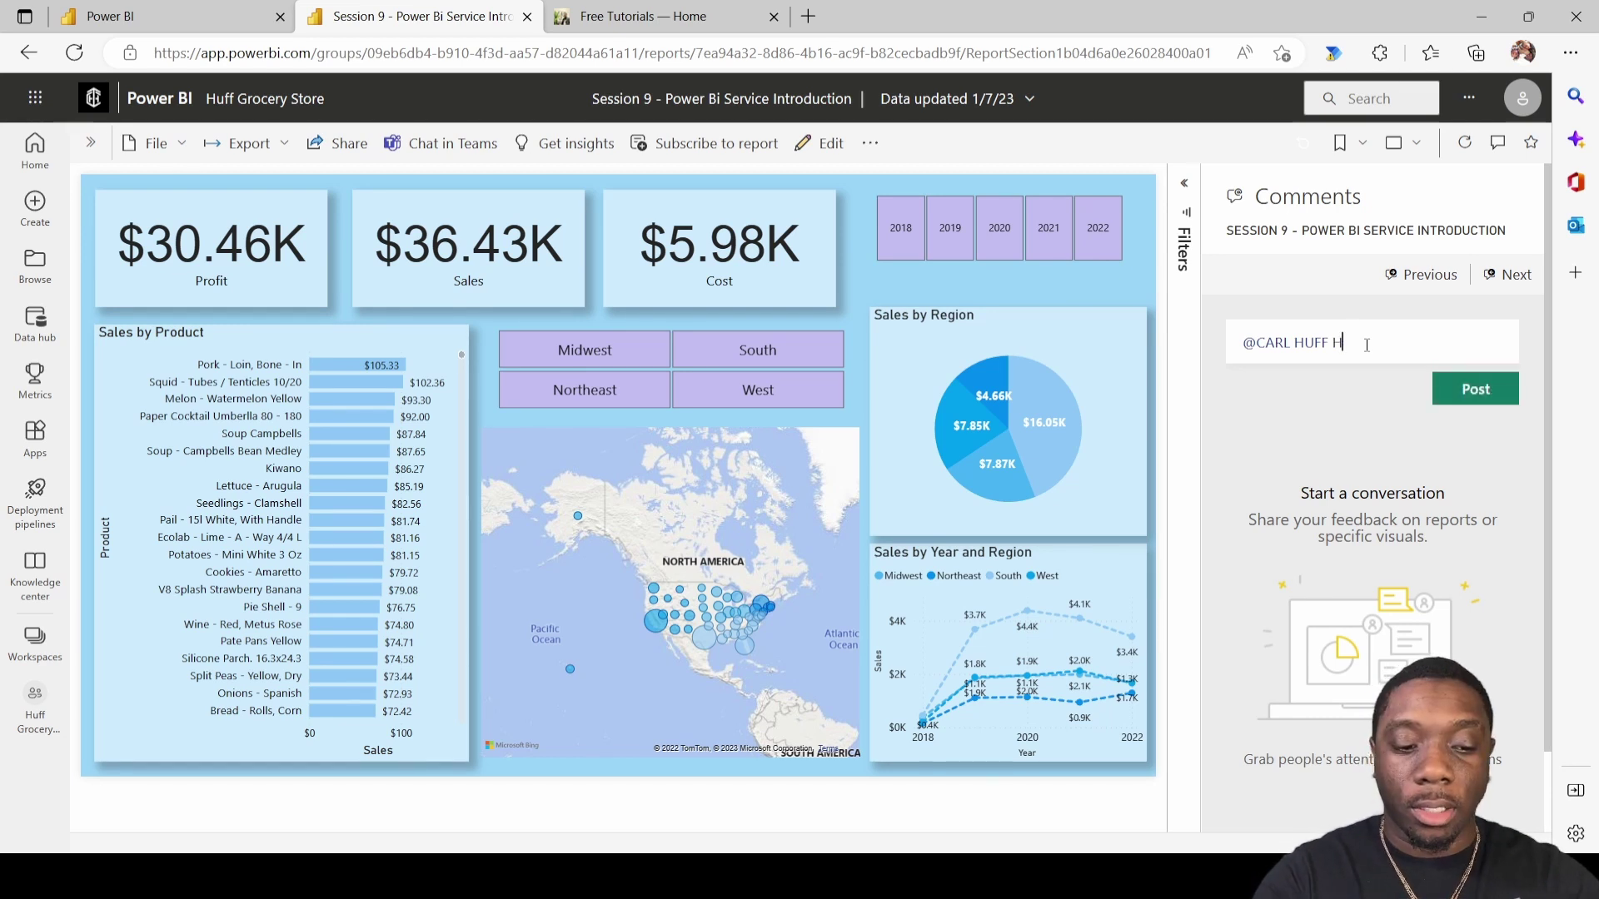
pyautogui.write('ello')
pyautogui.press('BackSpace')
pyautogui.press('BackSpace')
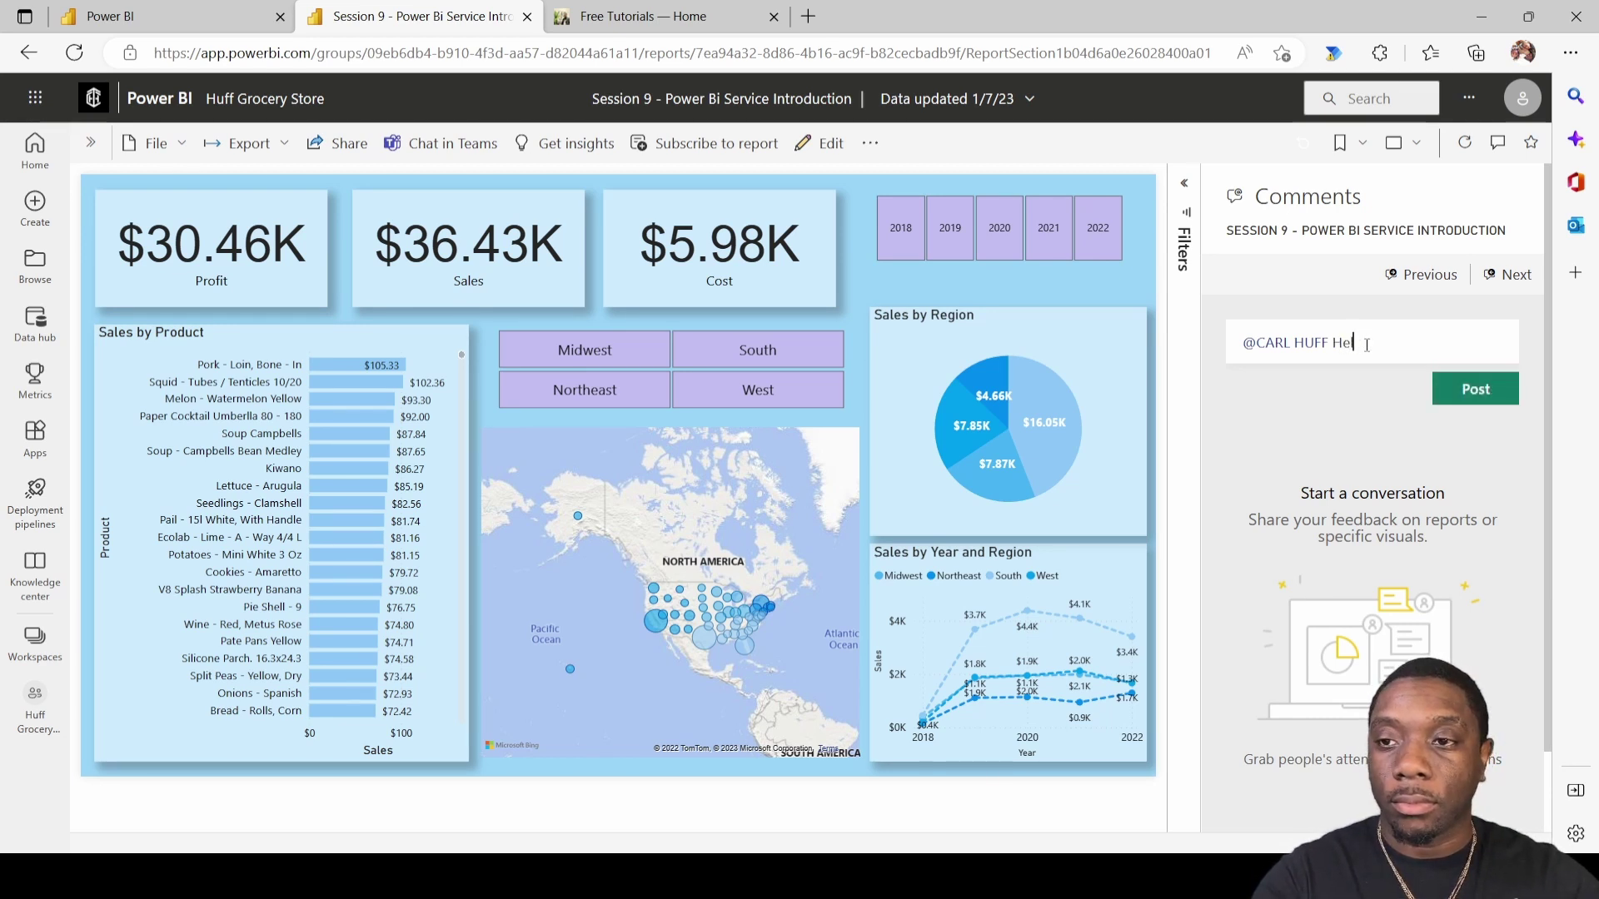
pyautogui.write('lo')
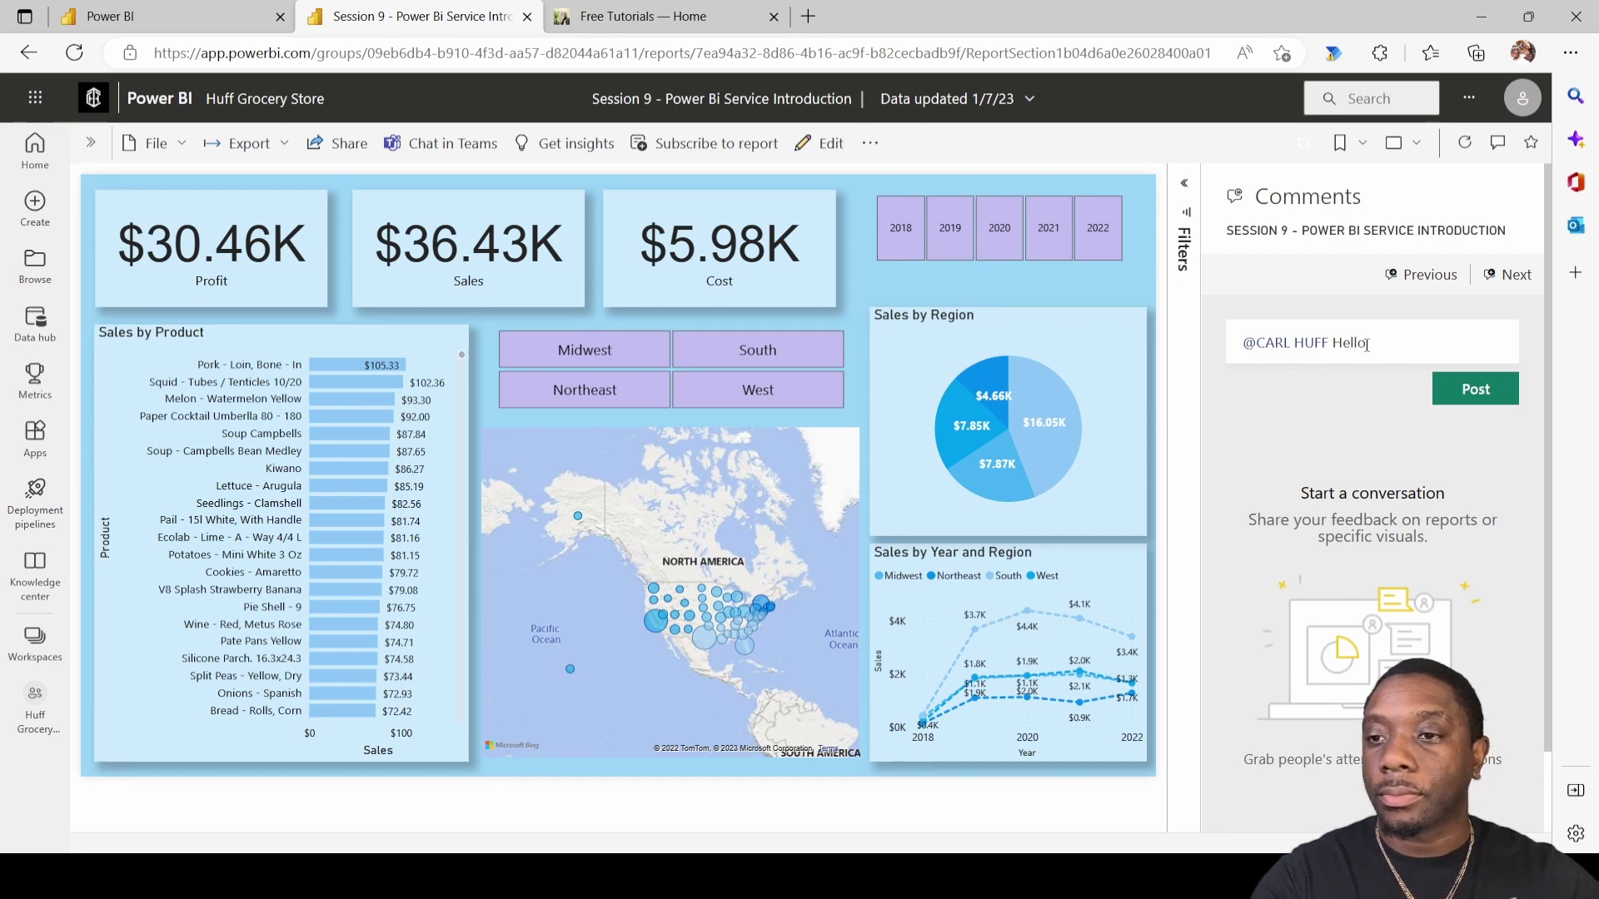
pyautogui.click(1476, 390)
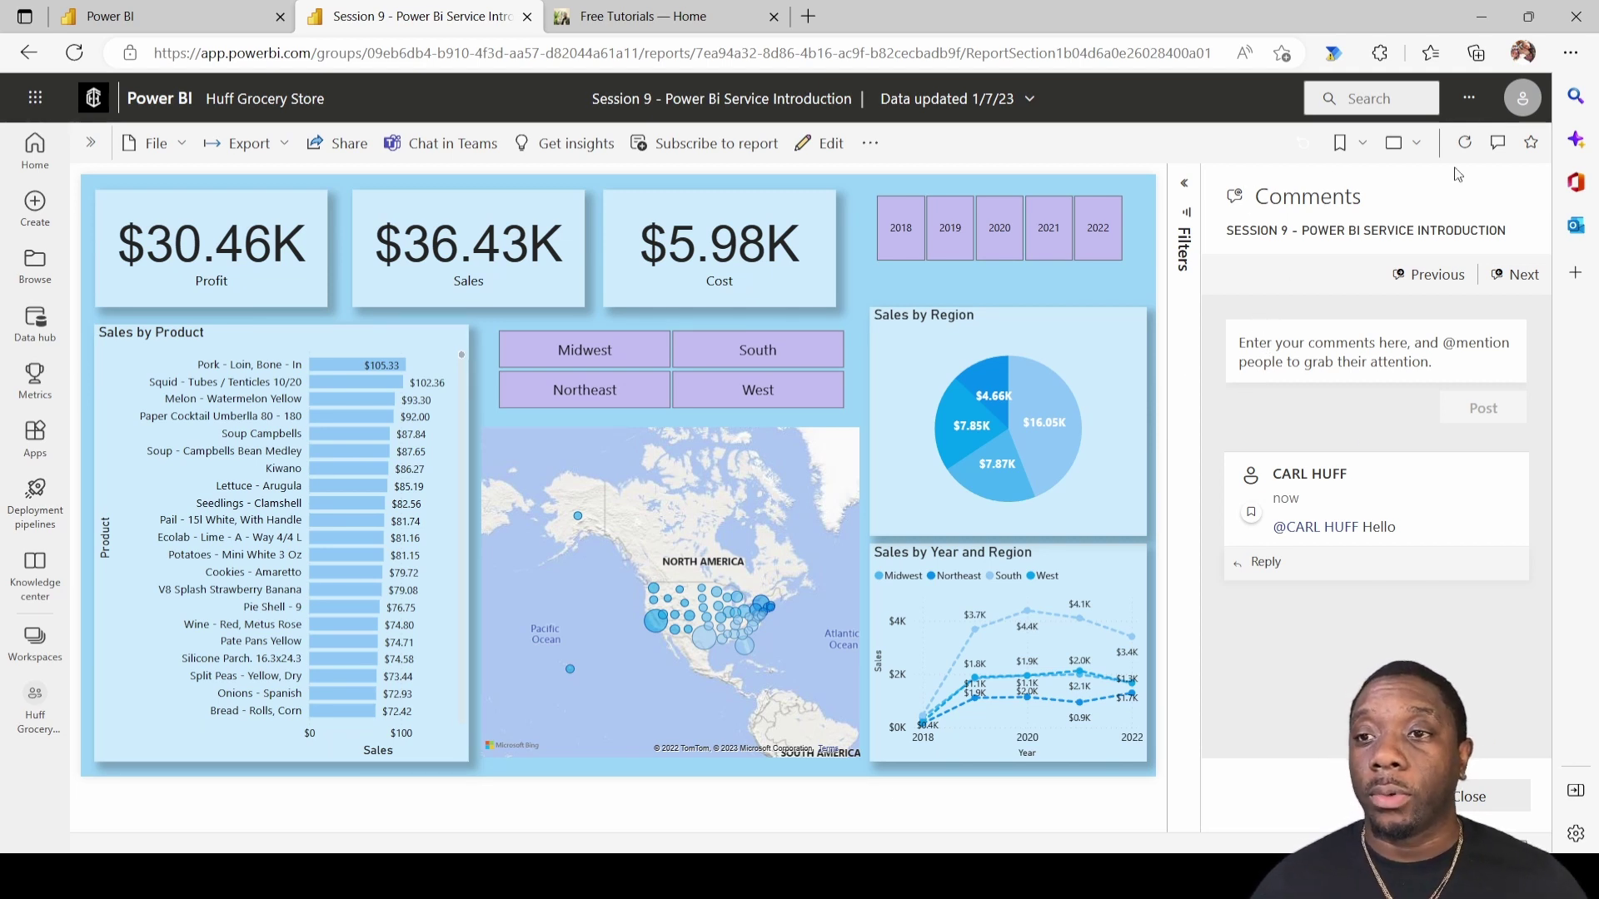
pyautogui.click(1497, 142)
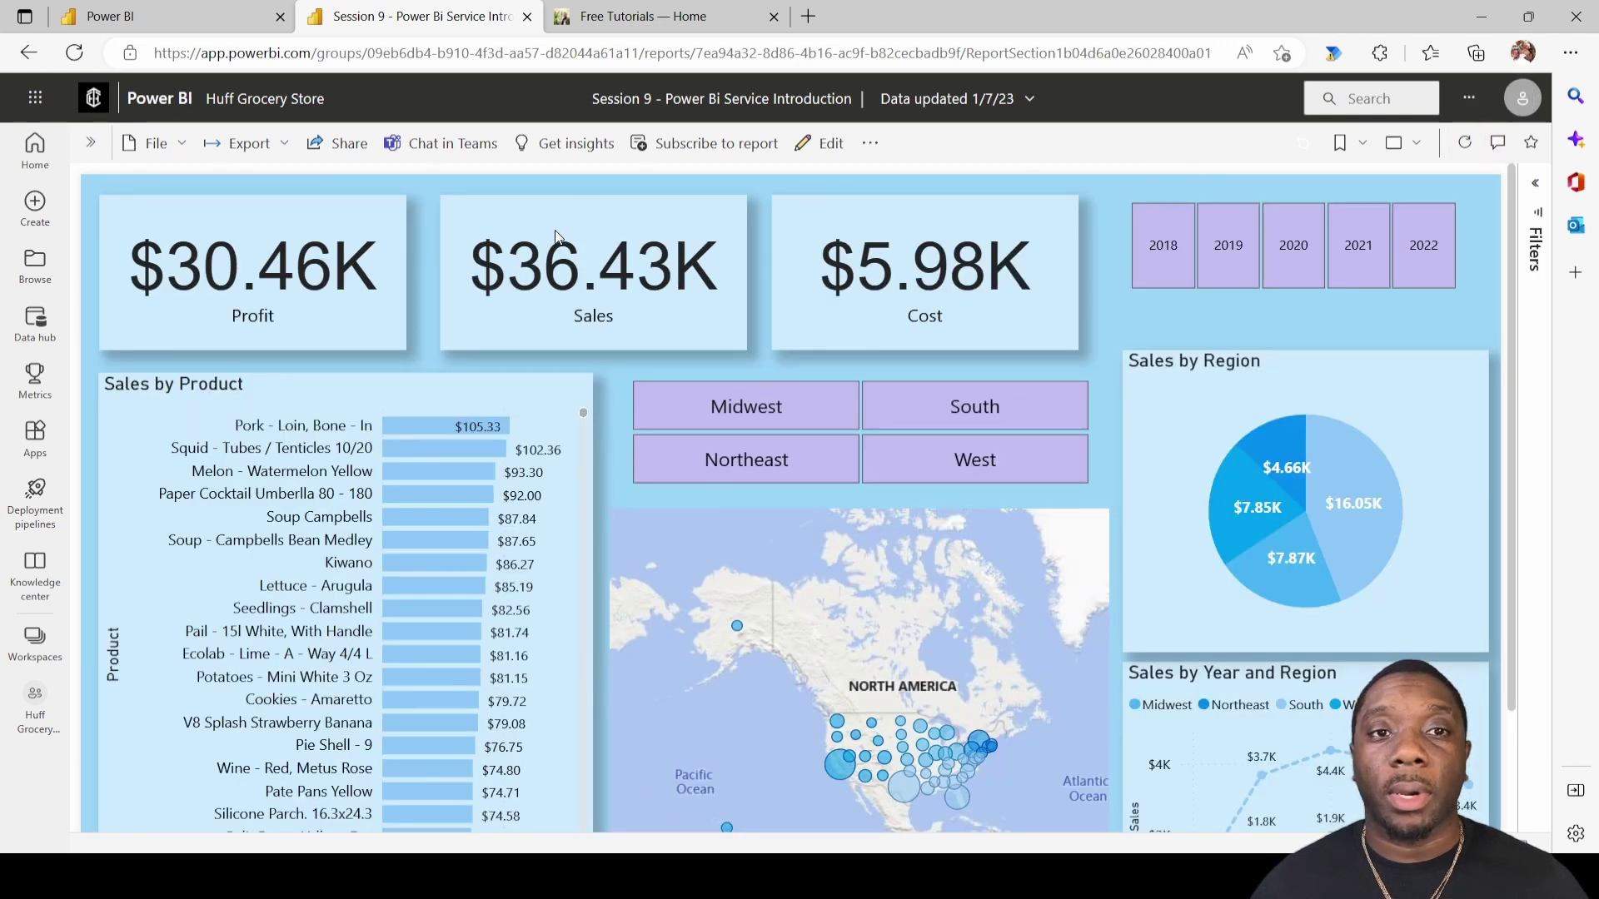
# Step: Open Manage permissions from the more-options menu of the report's Share dialog
pyautogui.click(347, 158)
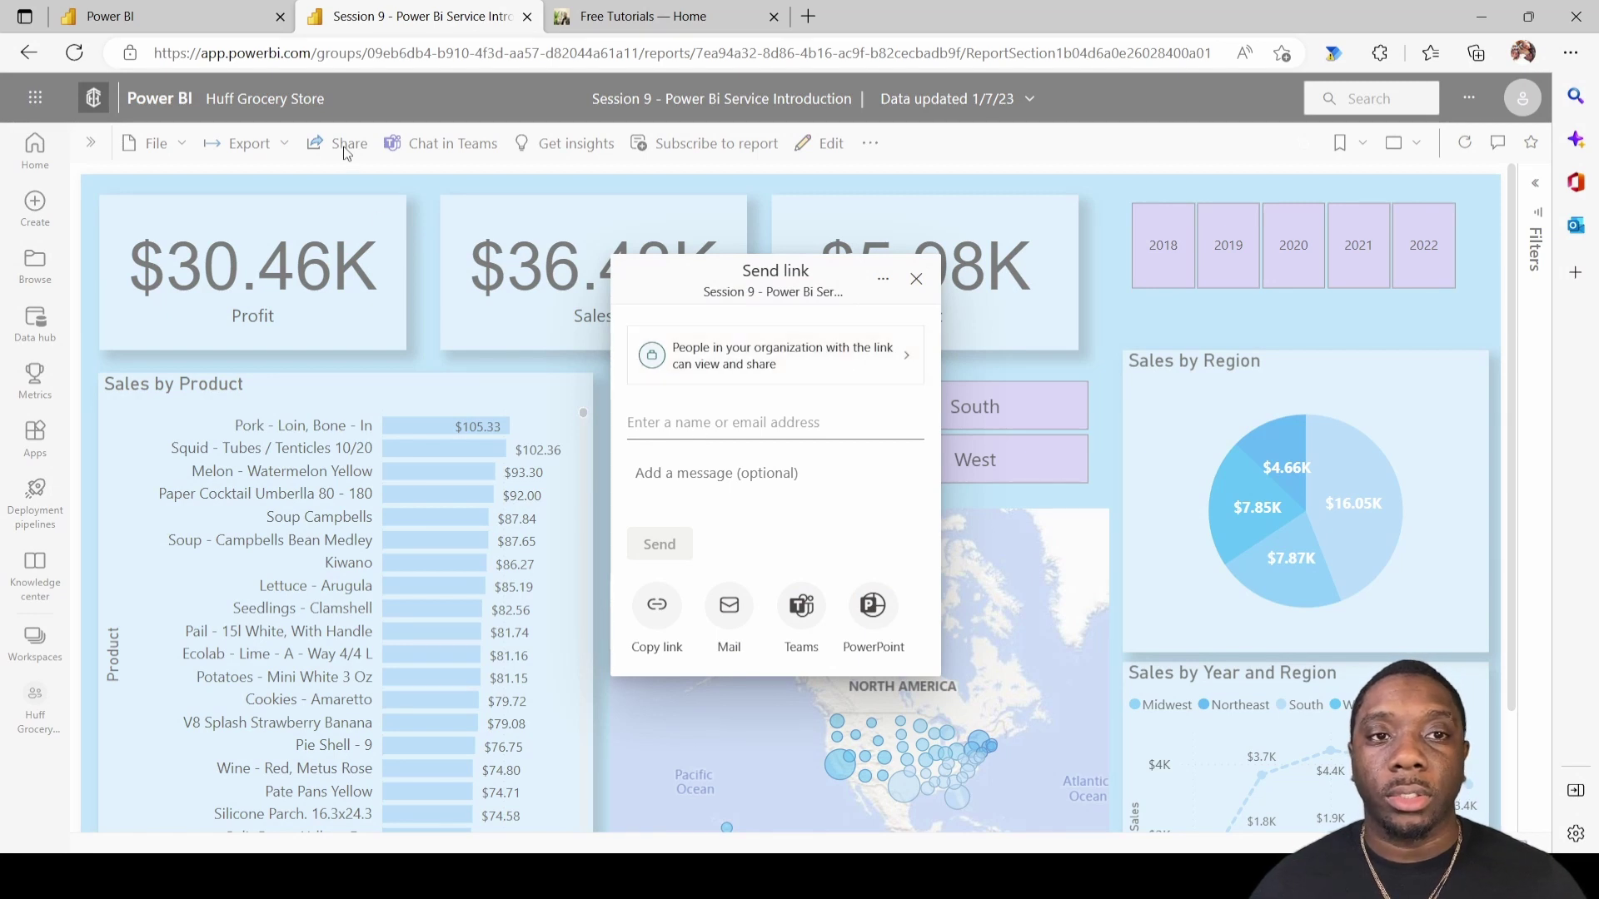
pyautogui.click(884, 283)
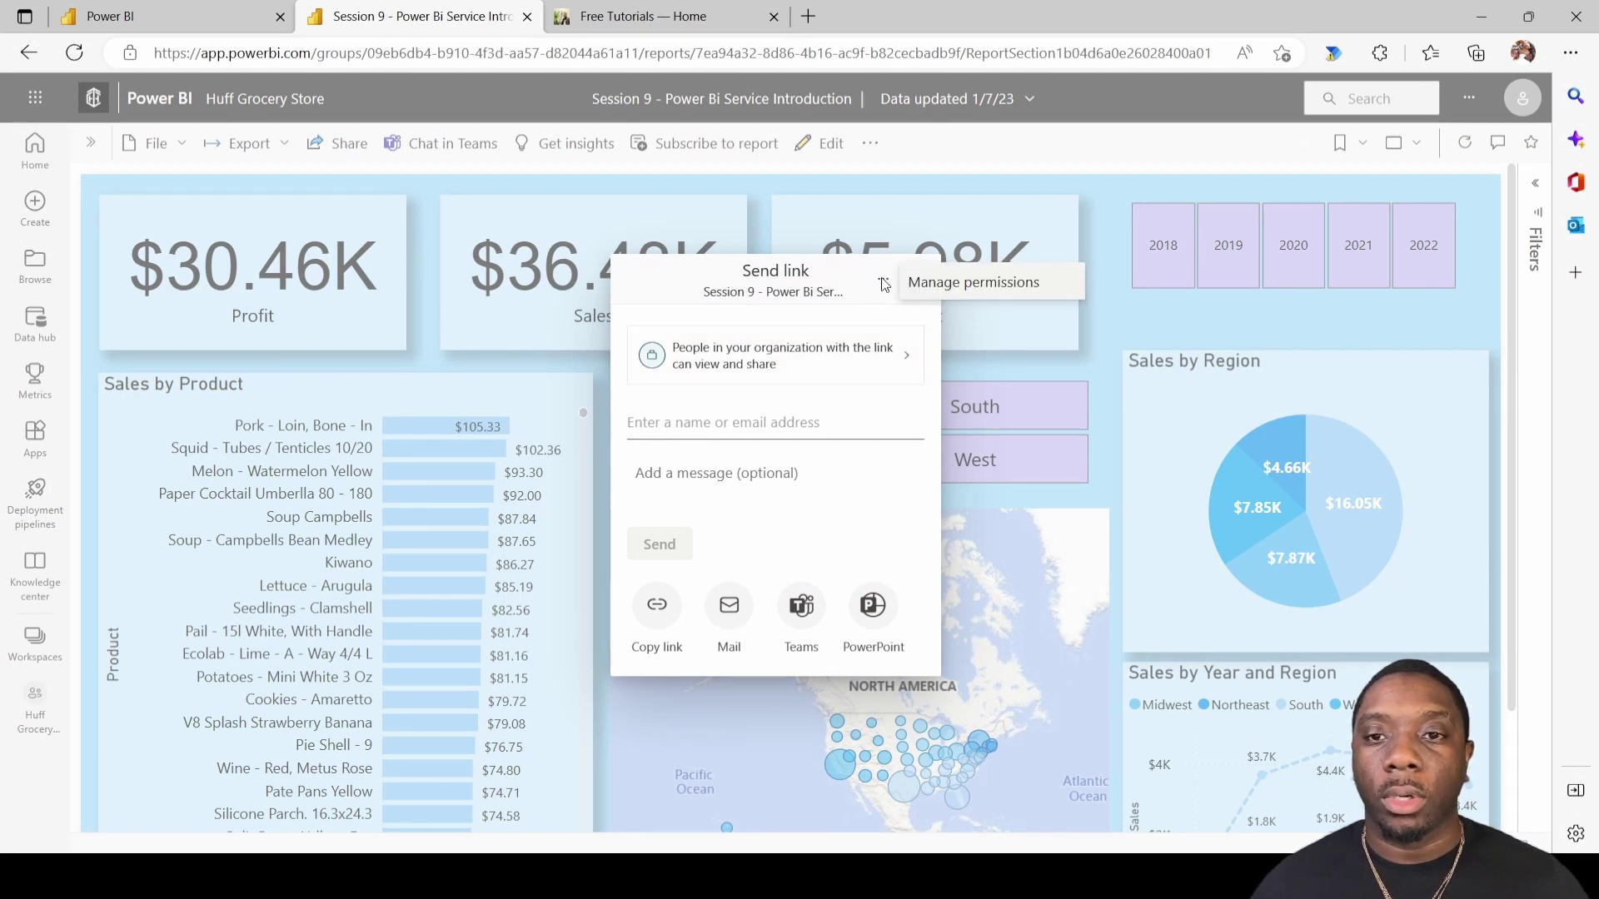
pyautogui.click(955, 285)
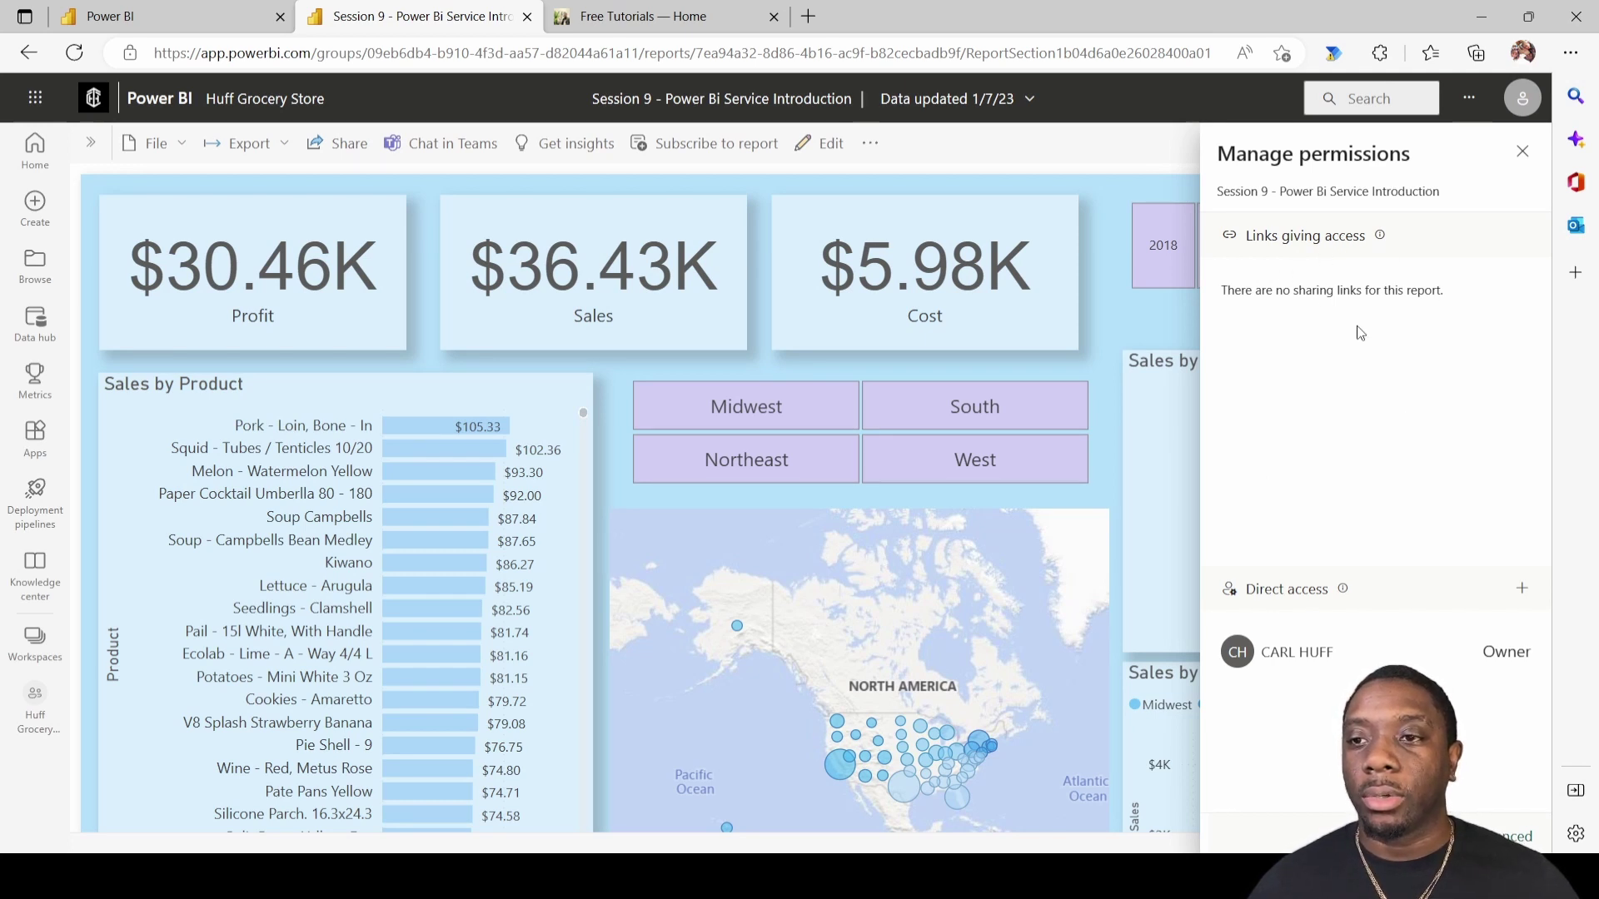
# Step: Start a direct-access grant with resharing and build-content options off and a notification message
pyautogui.click(1523, 593)
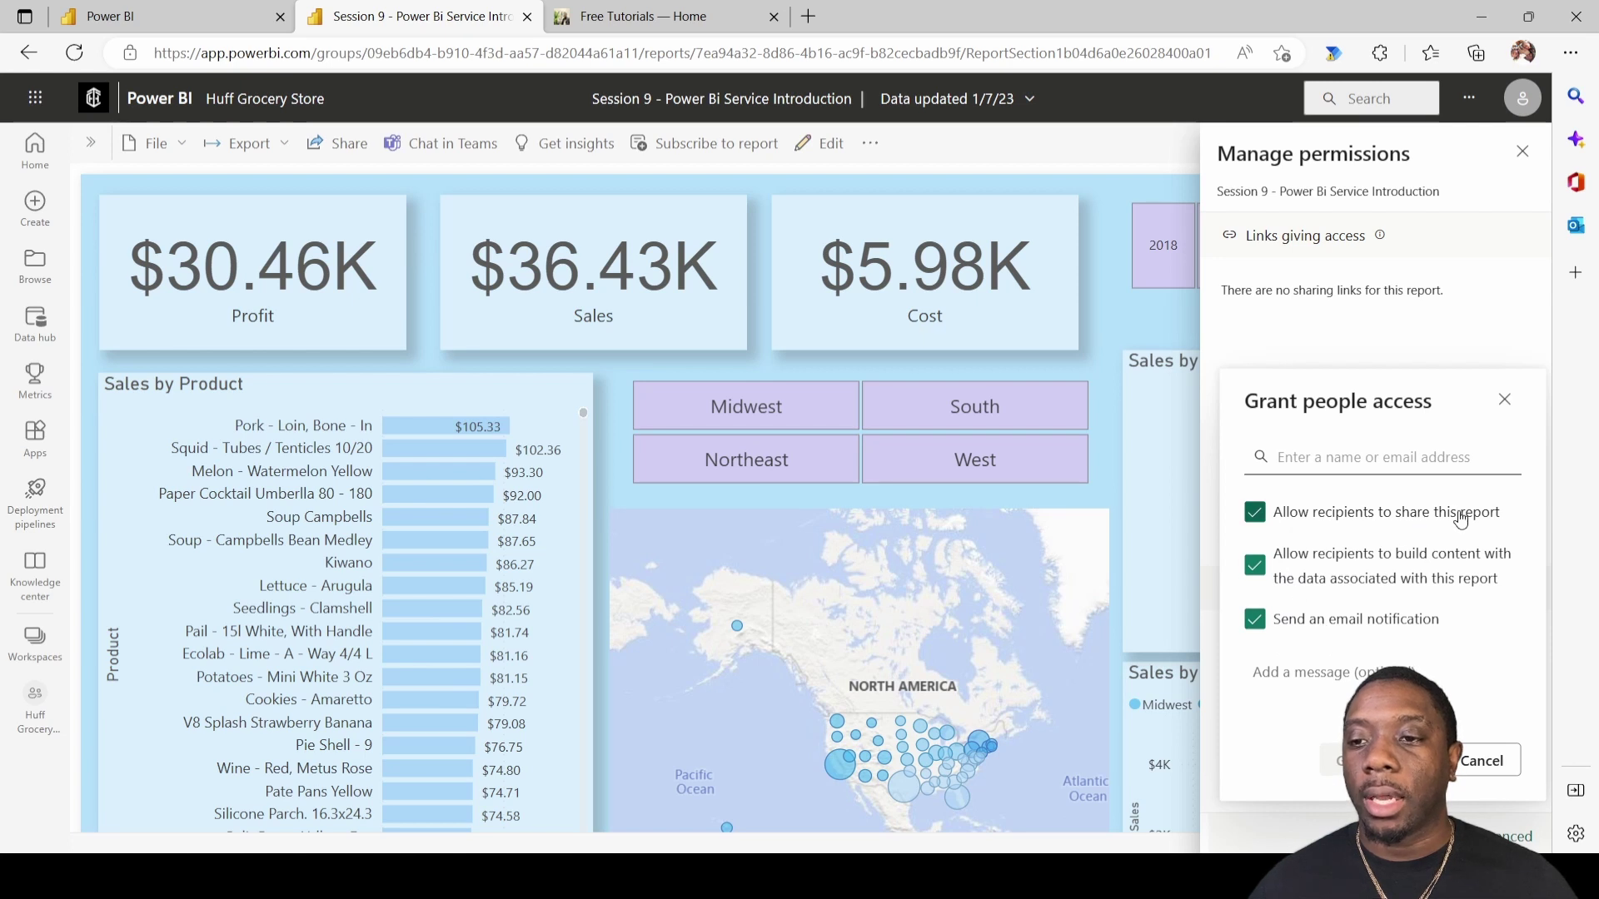
pyautogui.click(1255, 513)
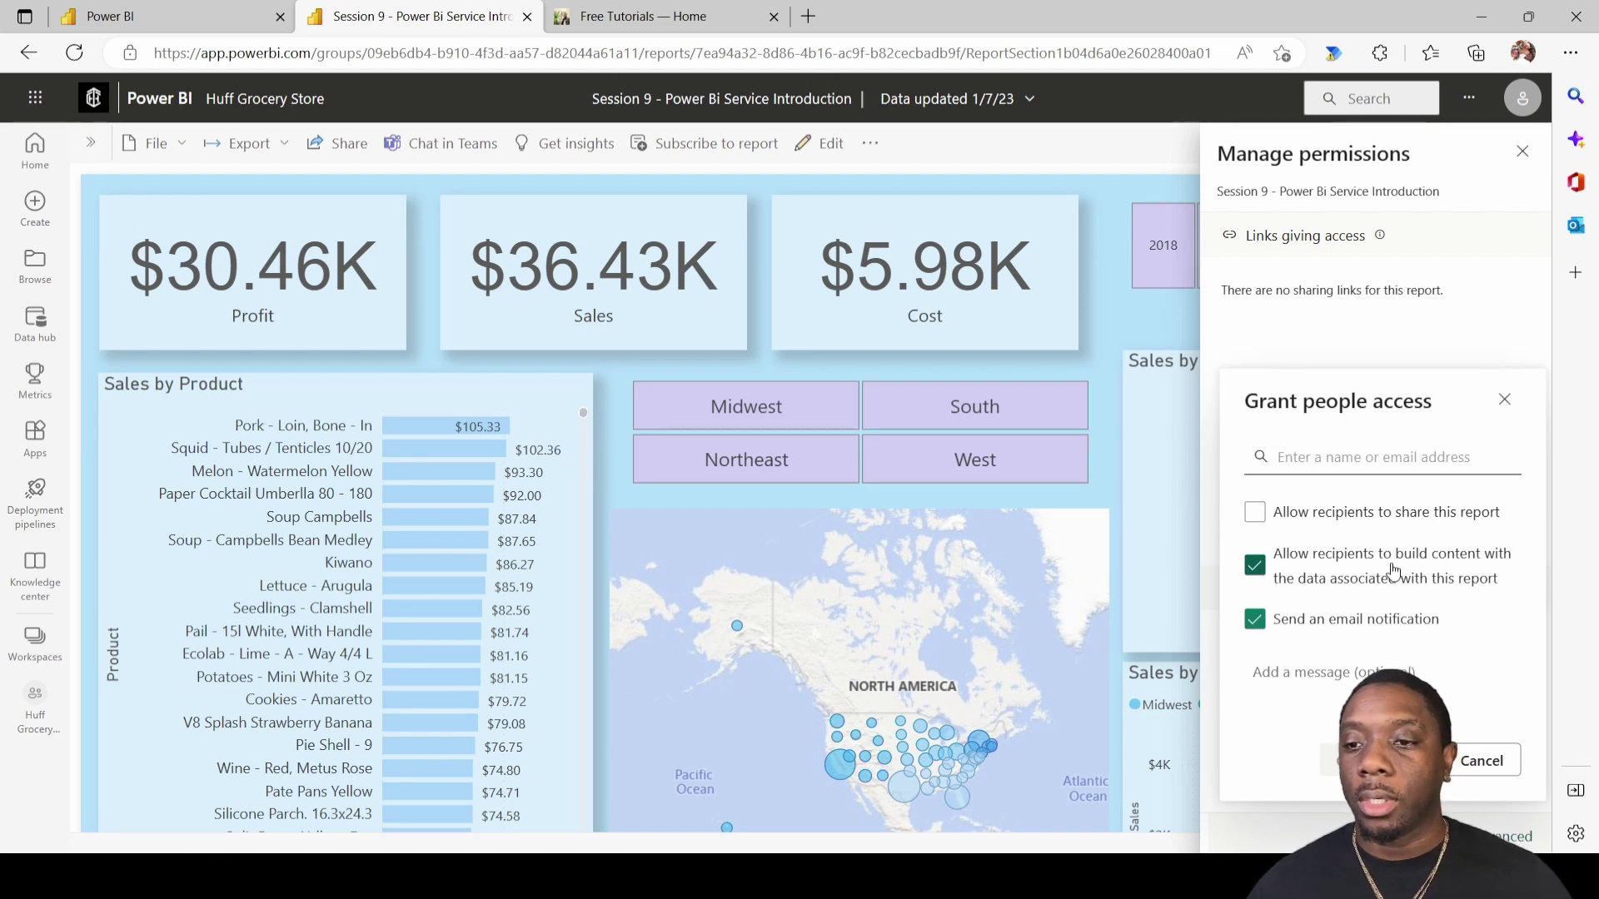
pyautogui.click(1256, 567)
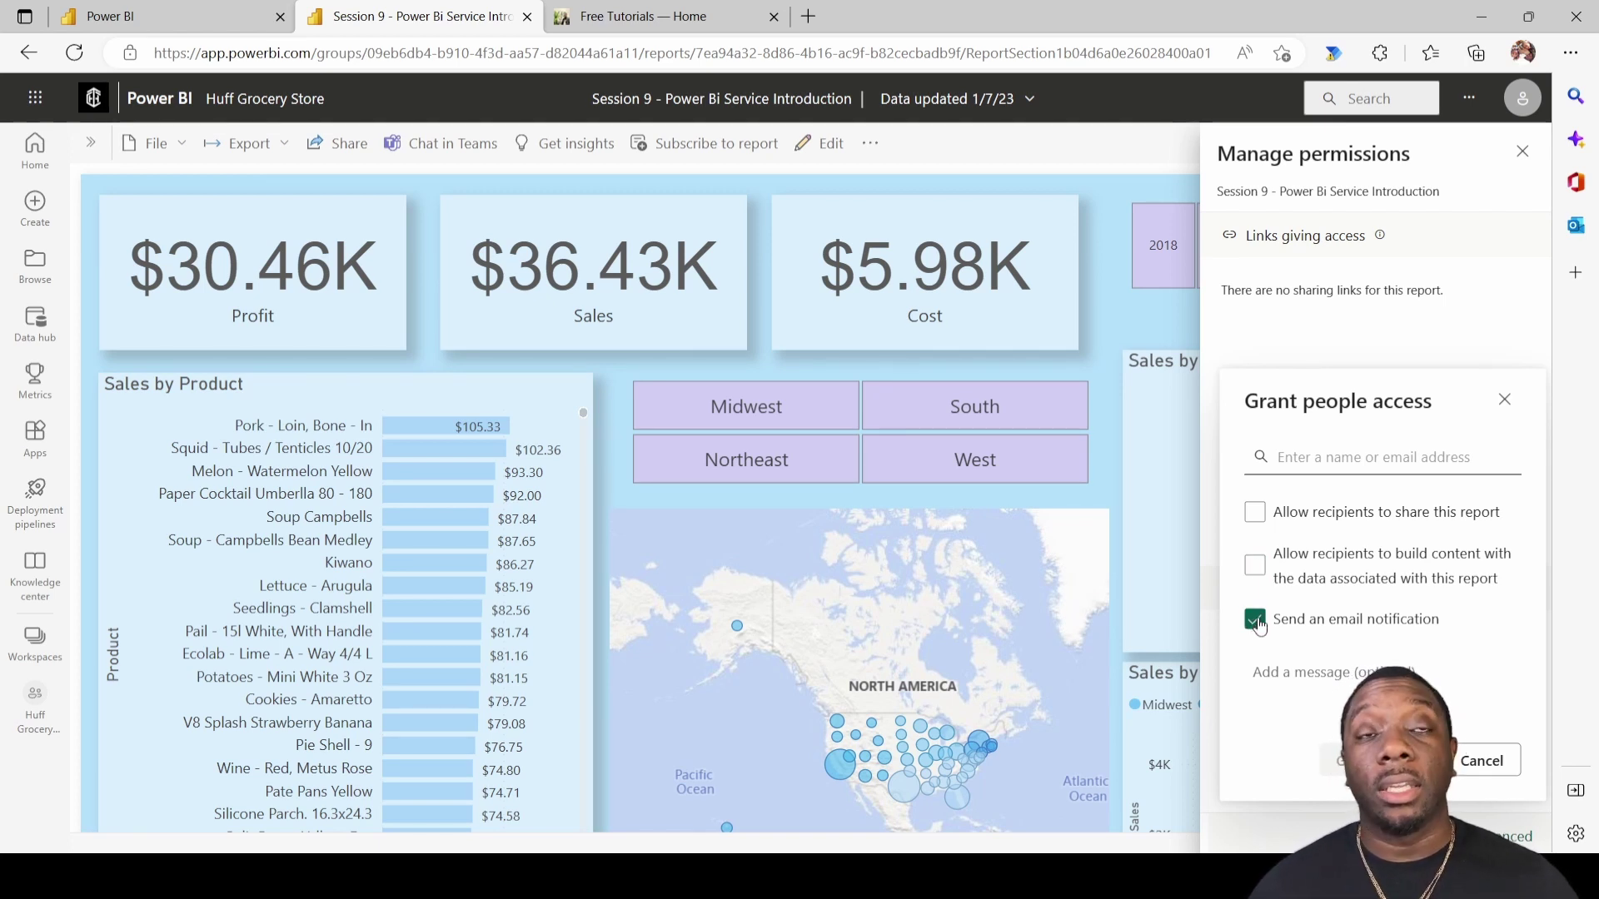
pyautogui.click(1328, 680)
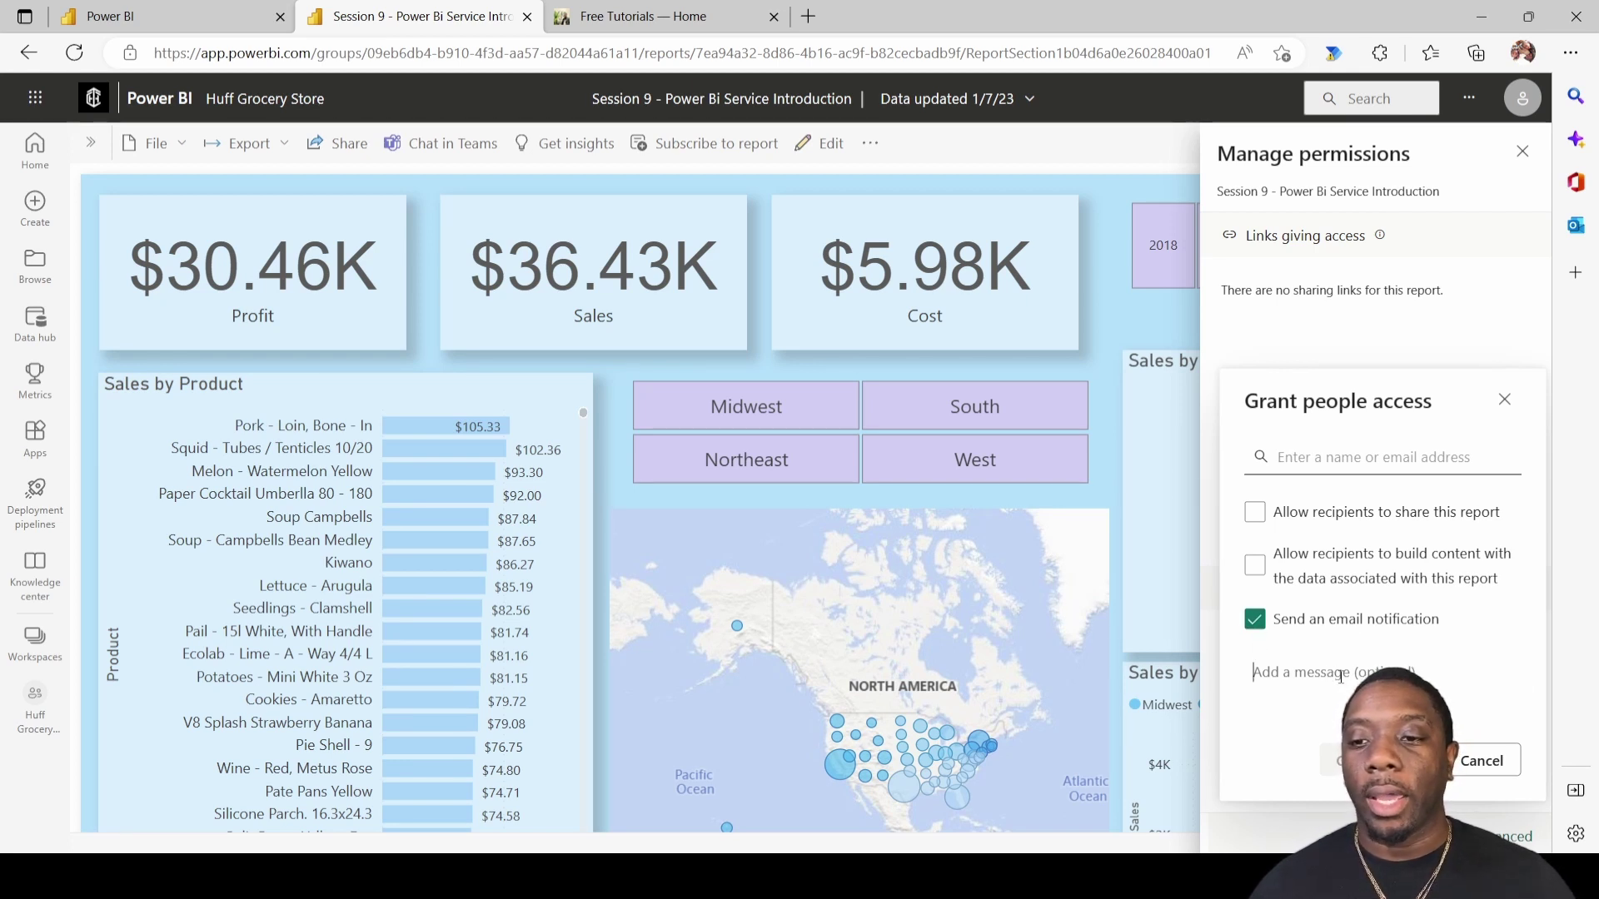
pyautogui.write('You')
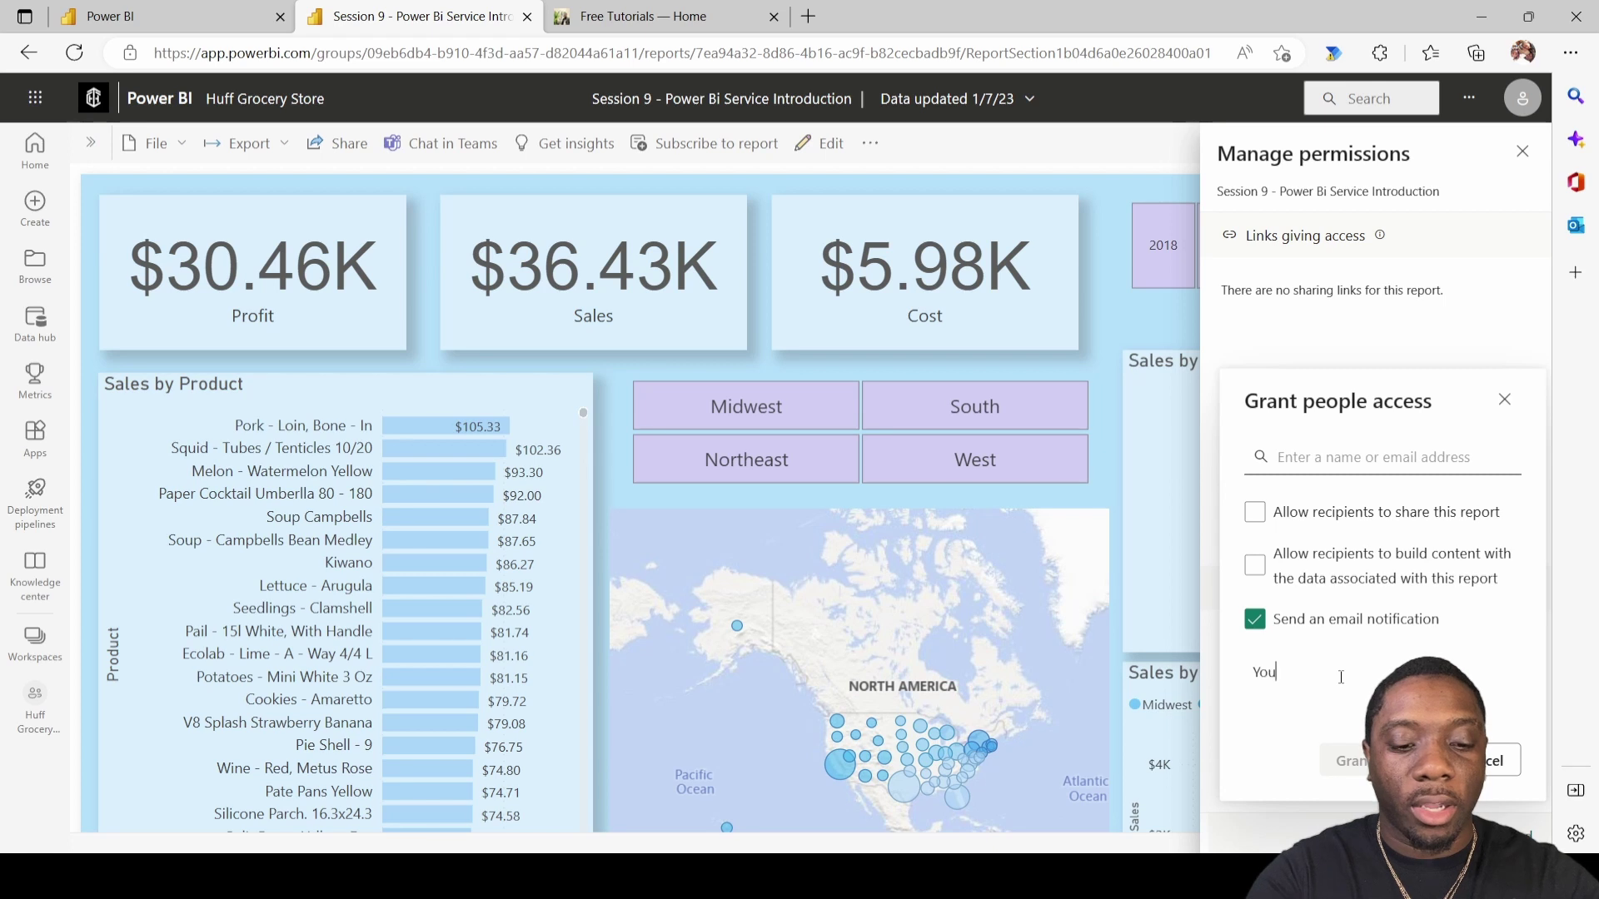
pyautogui.write(' now have')
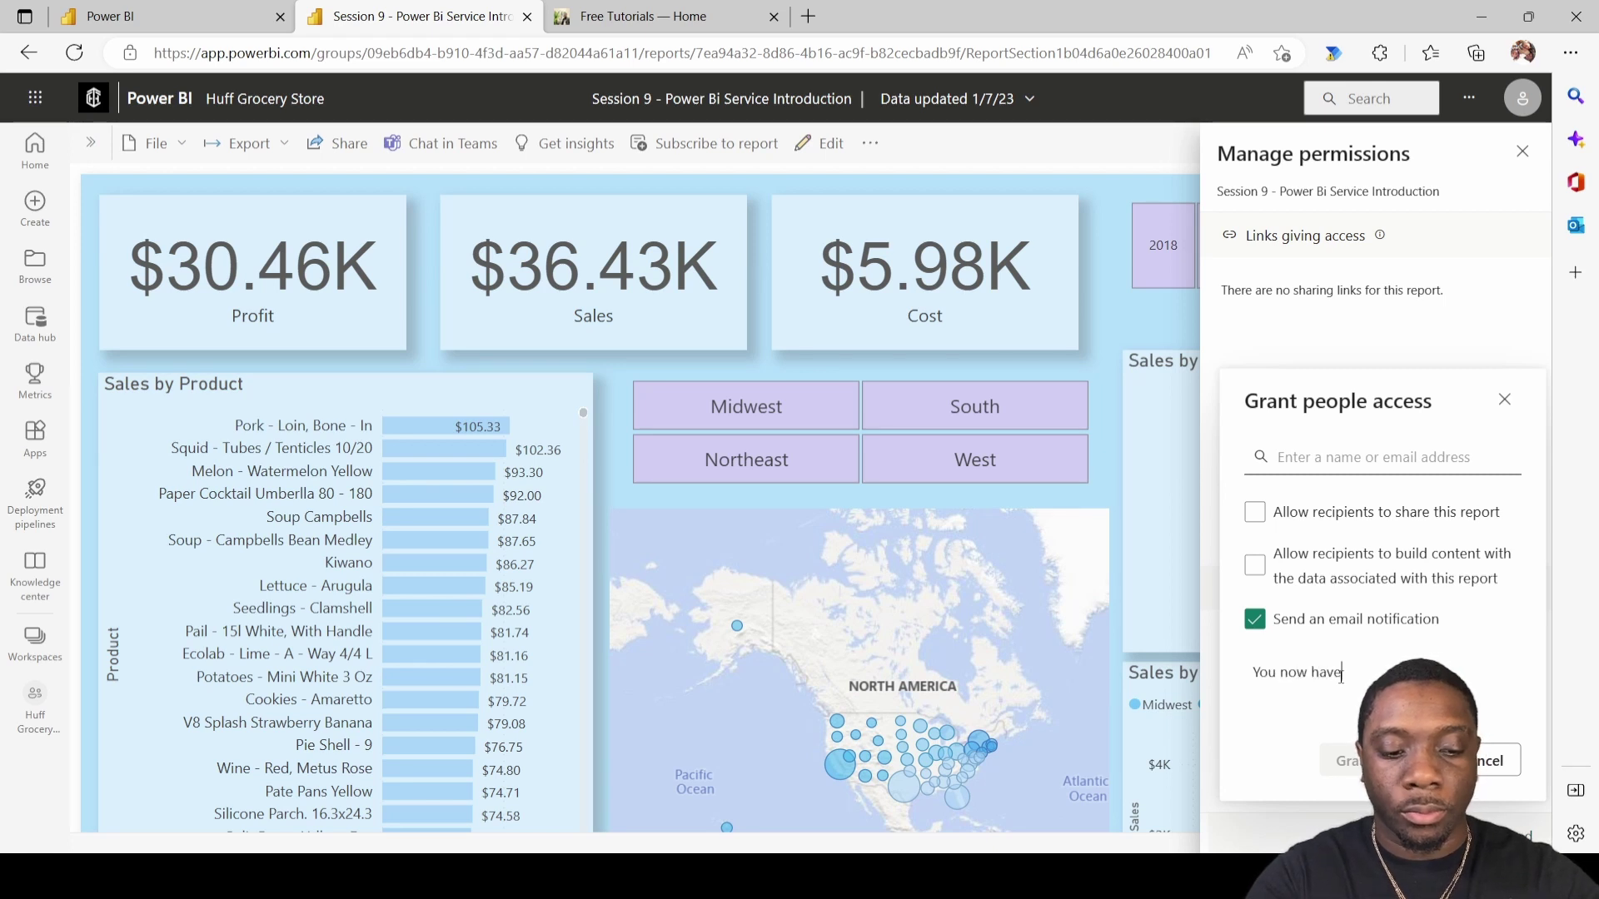
pyautogui.write(' permissiit')
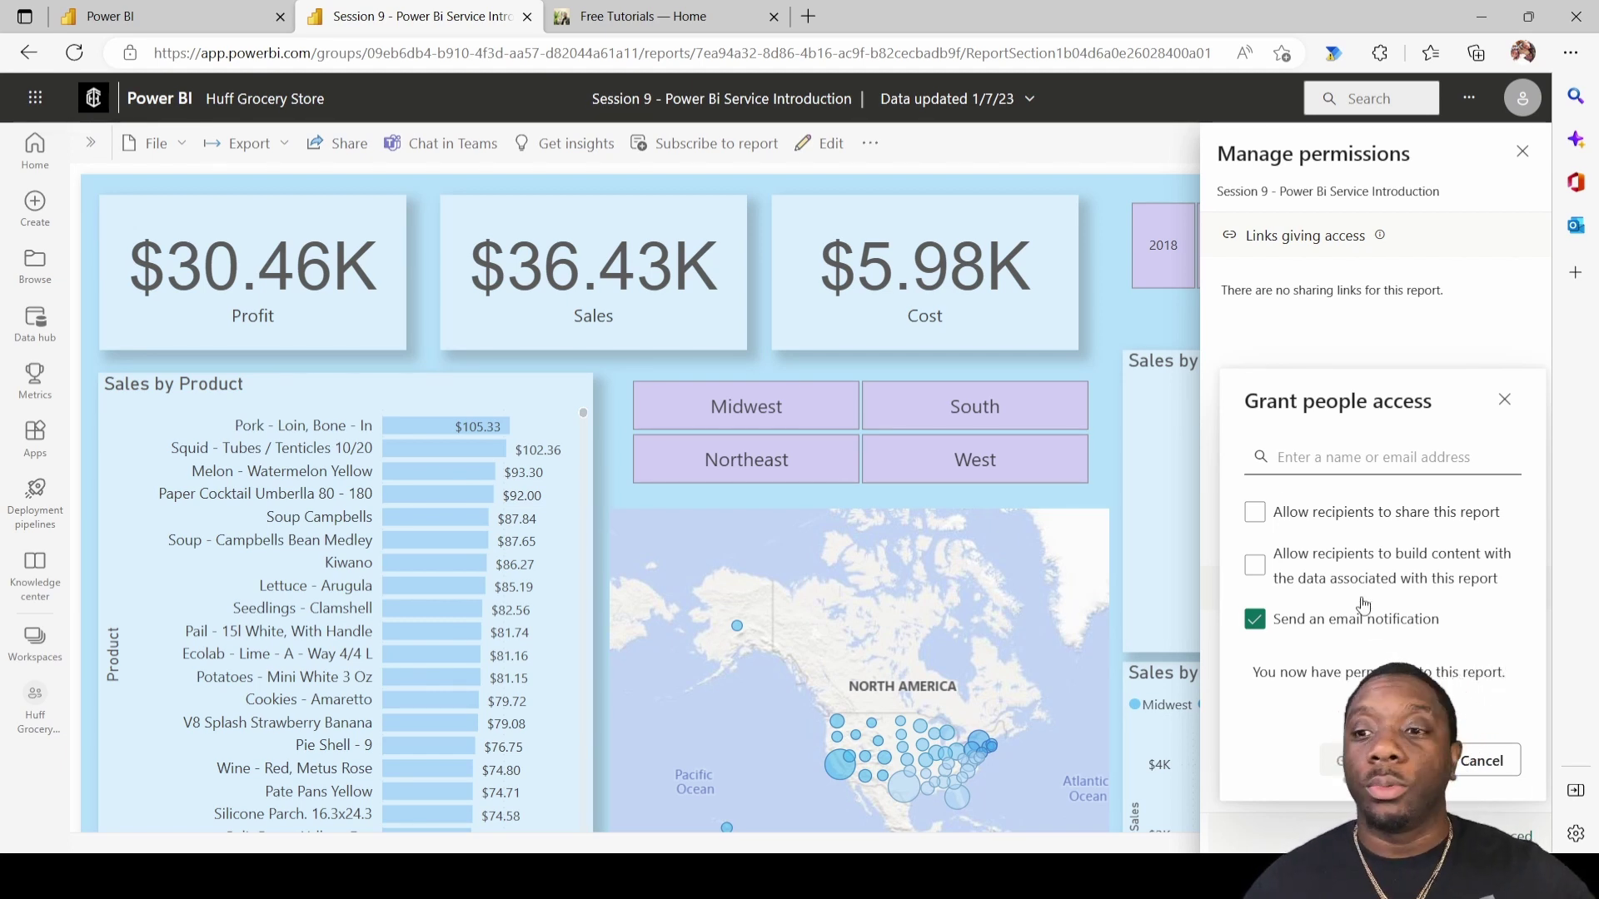
# Step: Add a colleague as recipient, then cancel without granting access and close Manage permissions
pyautogui.click(1321, 459)
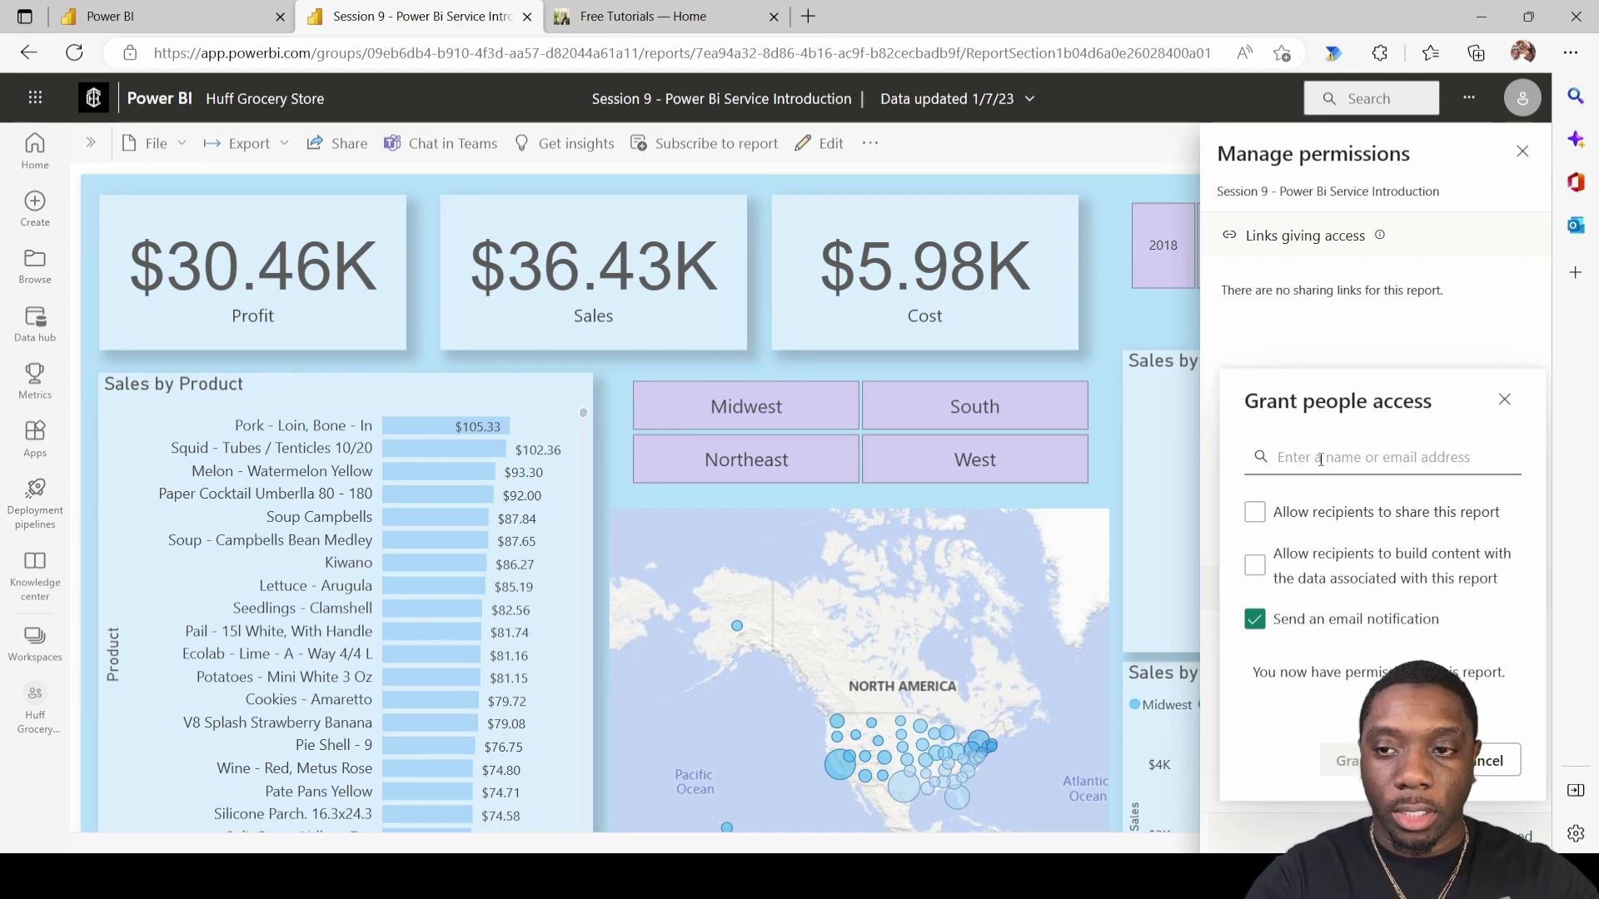
pyautogui.write('carl')
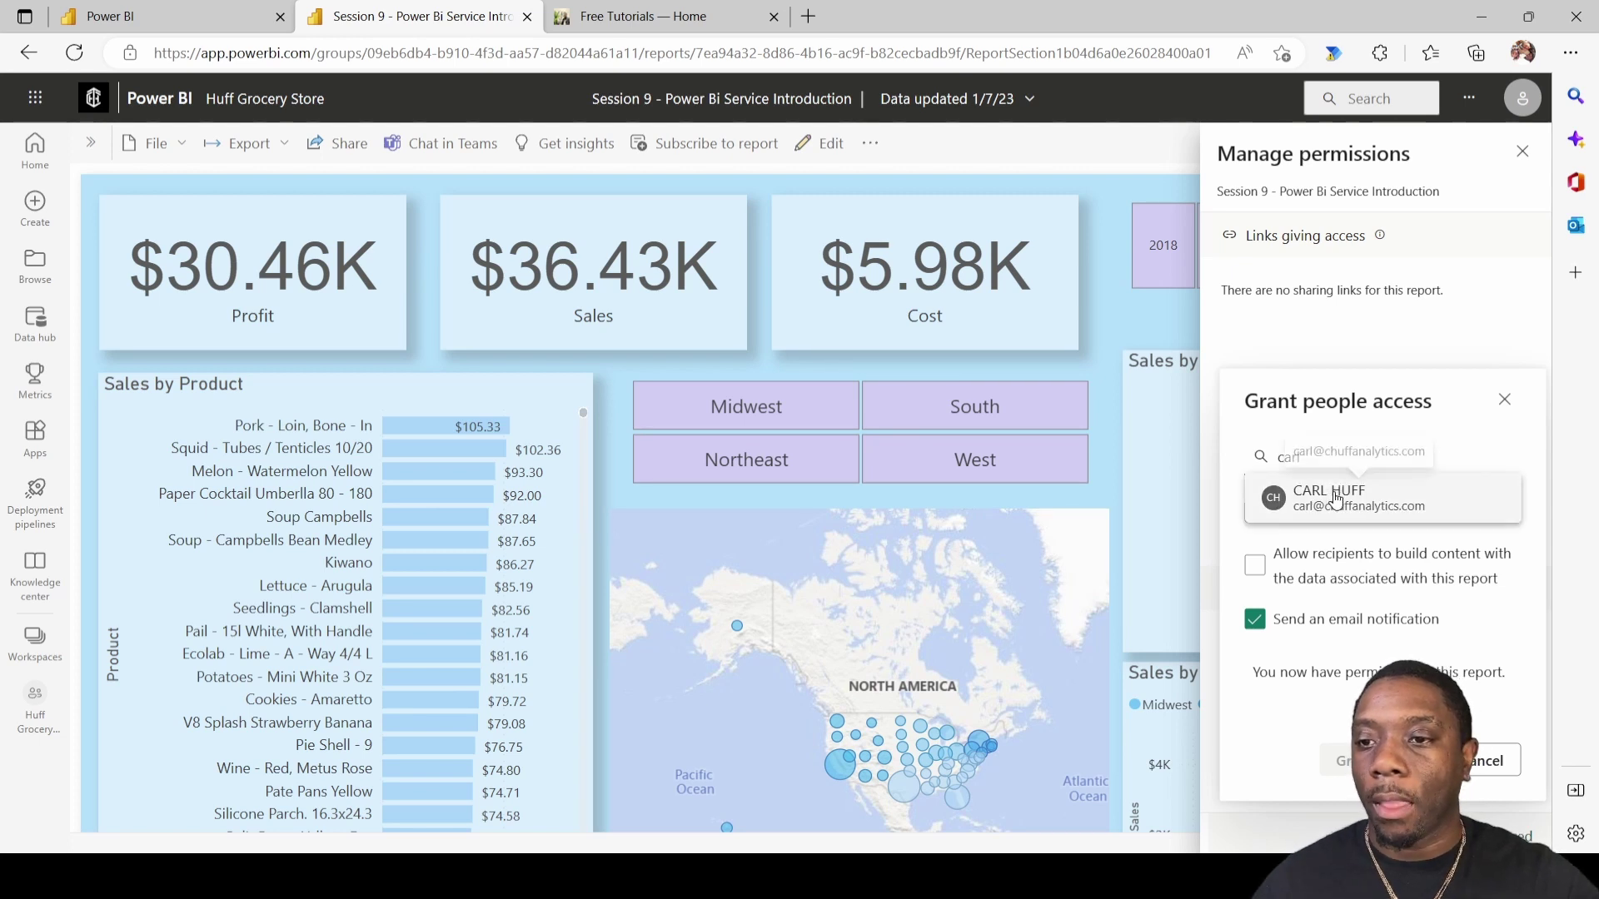
pyautogui.press('Return')
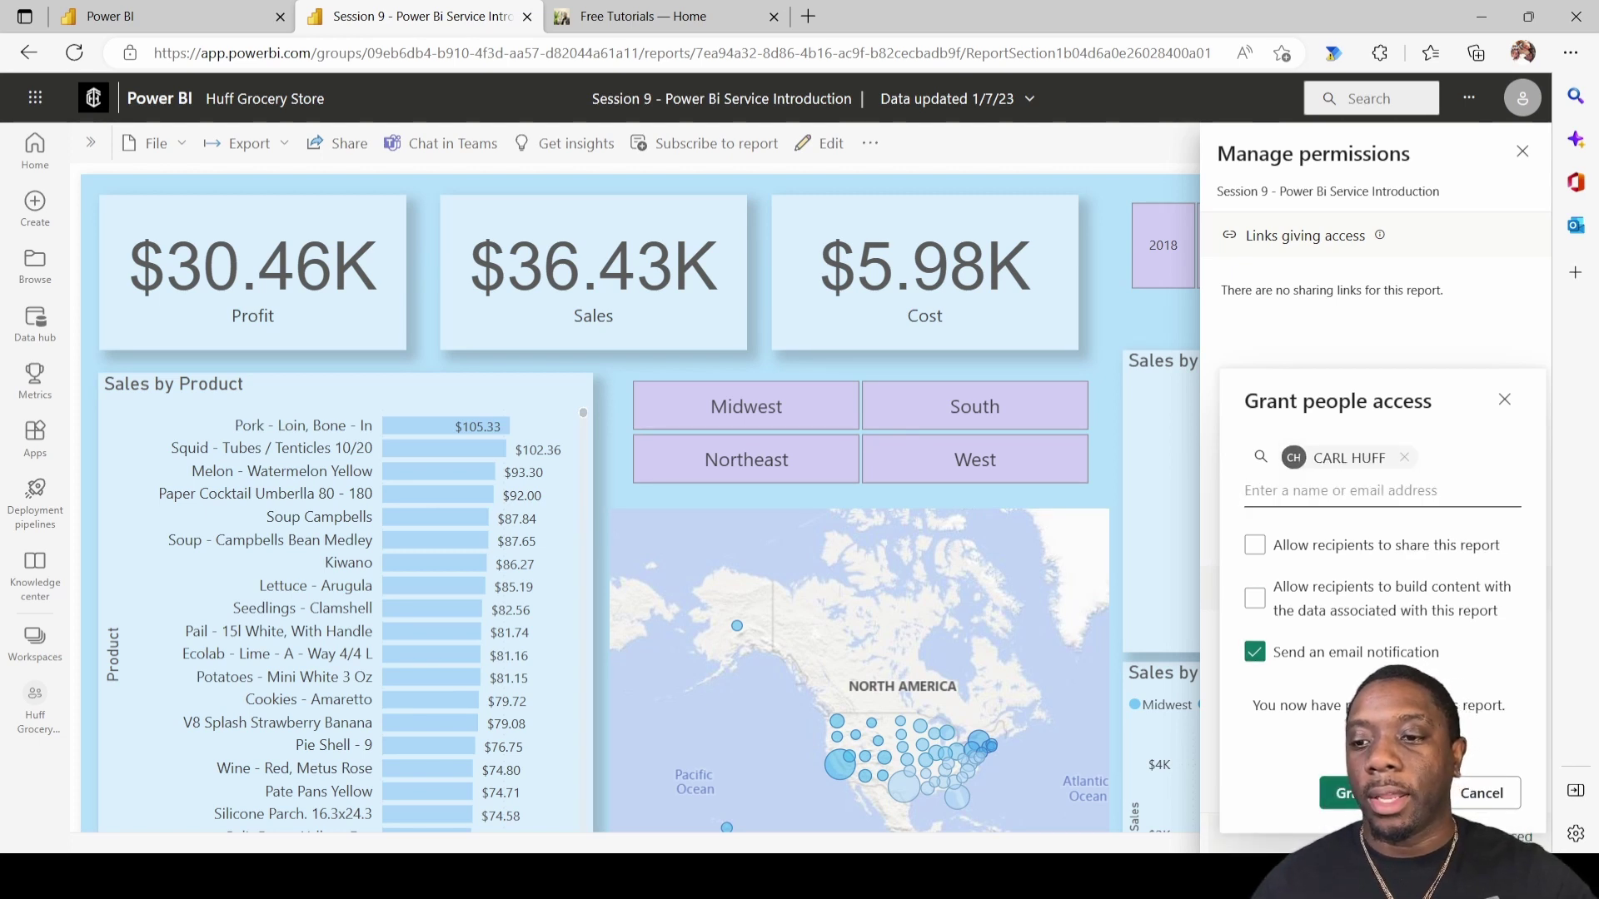
pyautogui.click(1482, 794)
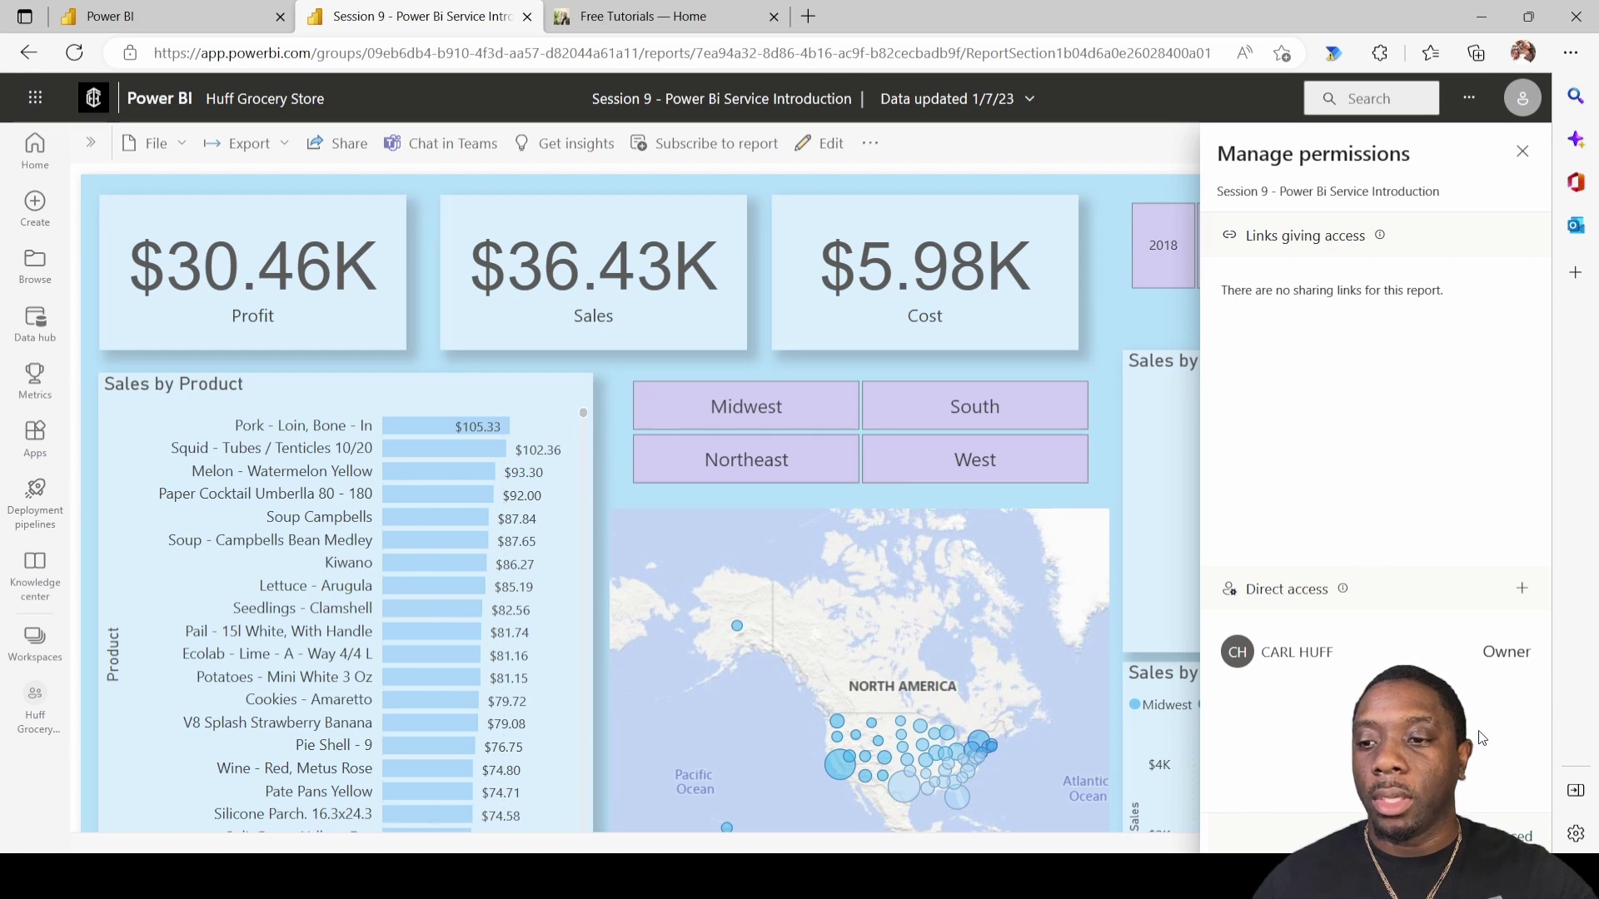
pyautogui.click(1523, 157)
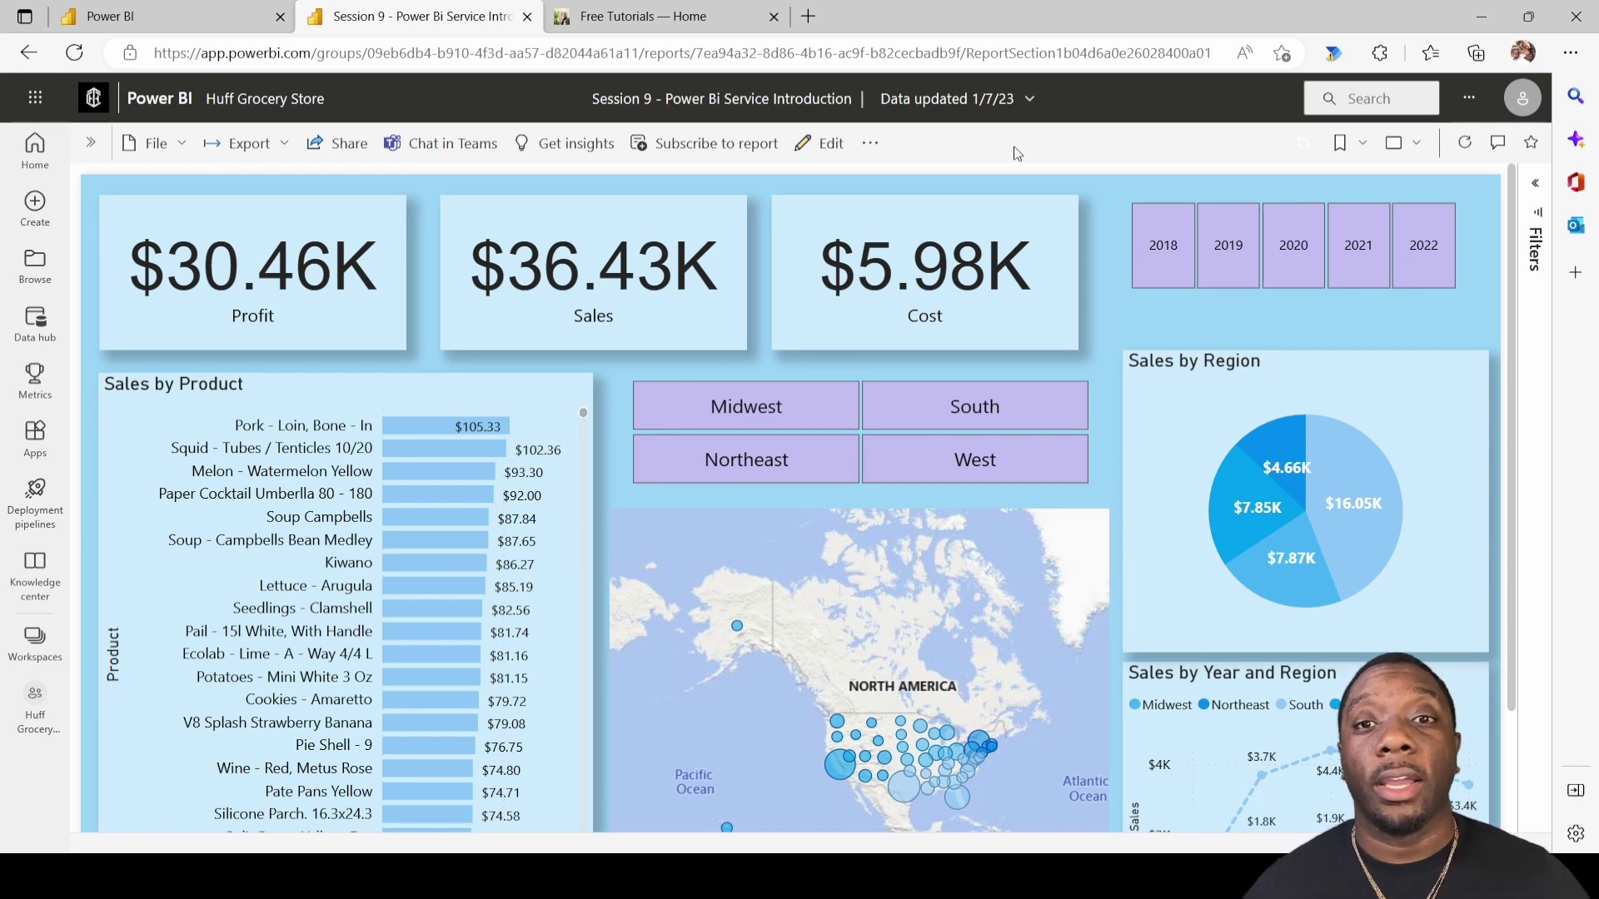
# Step: Open the Subscribe to emails pane for the Session 9 report
pyautogui.click(712, 156)
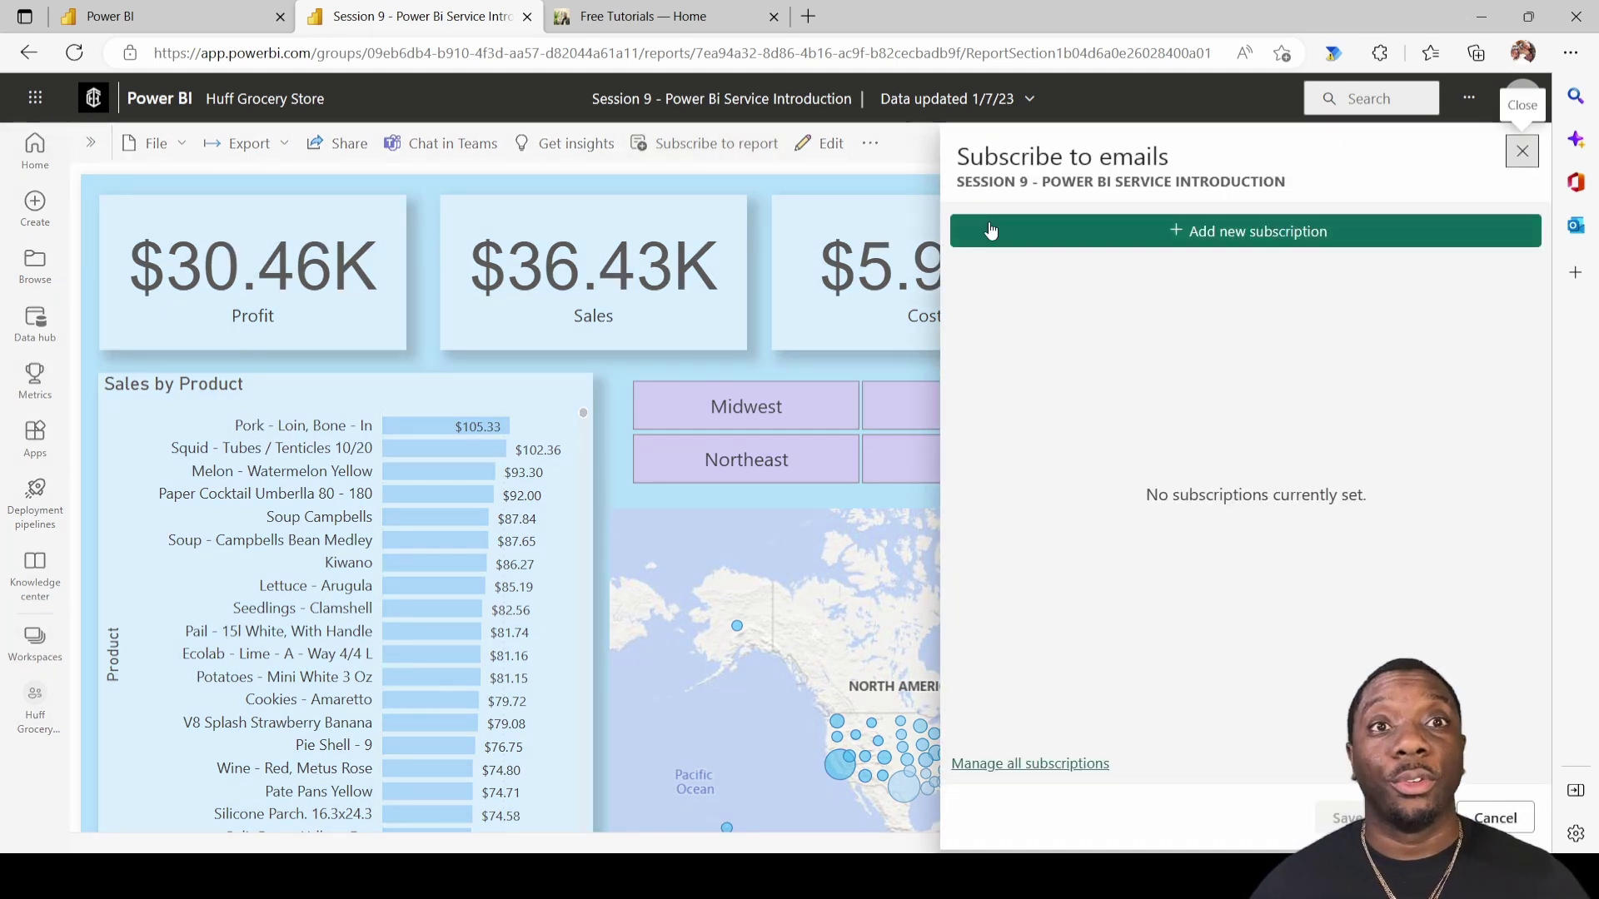
# Step: Create a new email subscription with the subject 'Sales Update'
pyautogui.click(1287, 238)
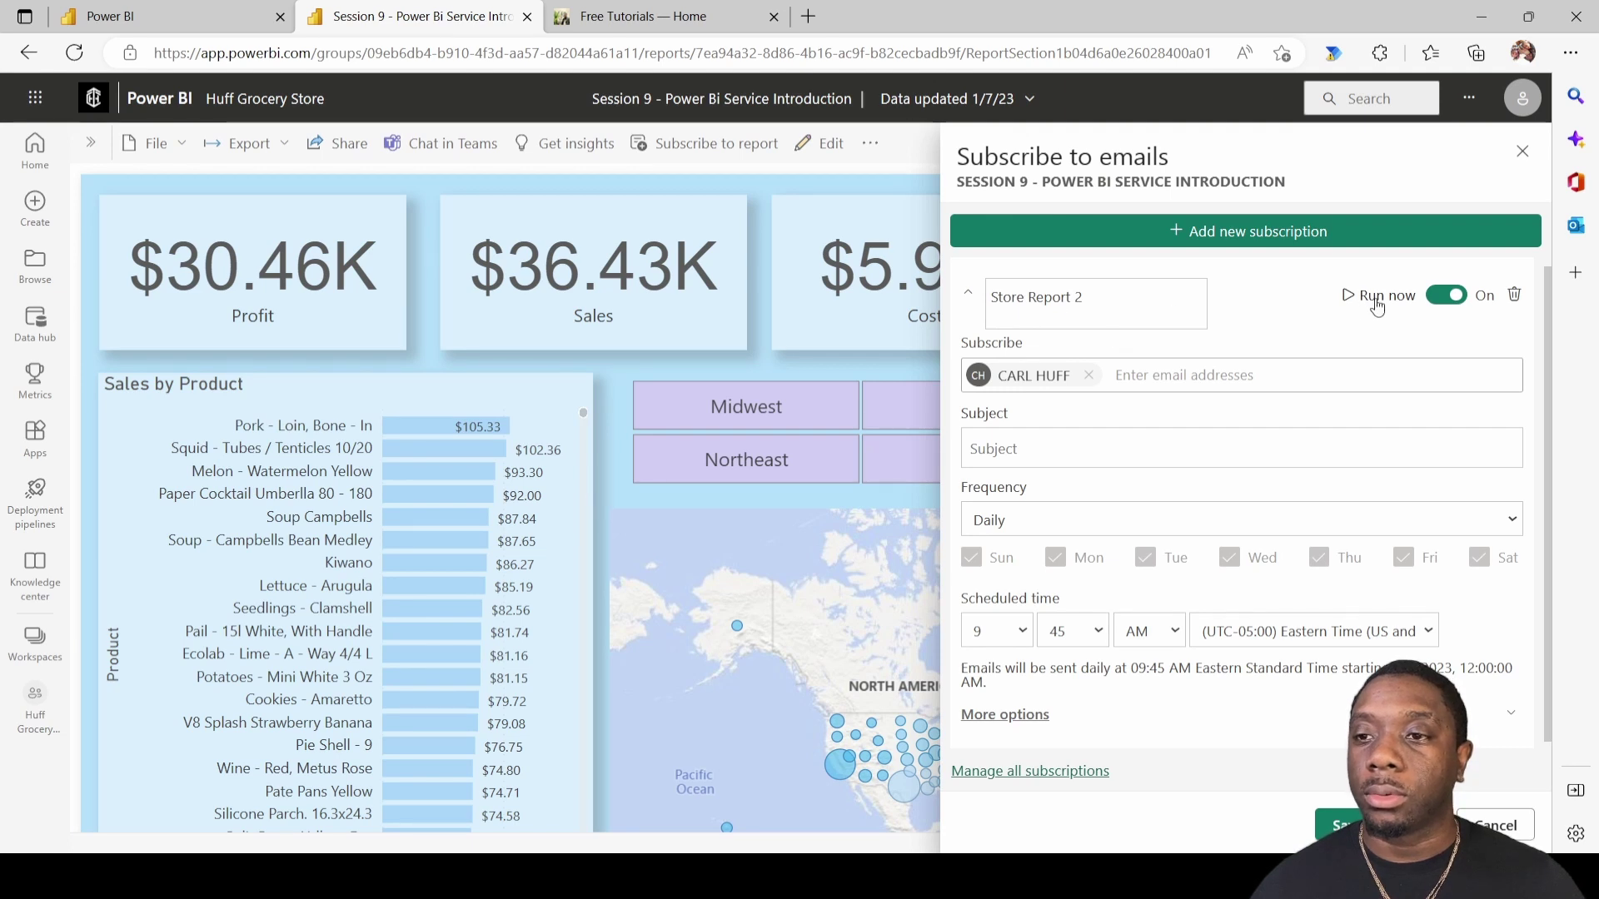
pyautogui.click(1148, 382)
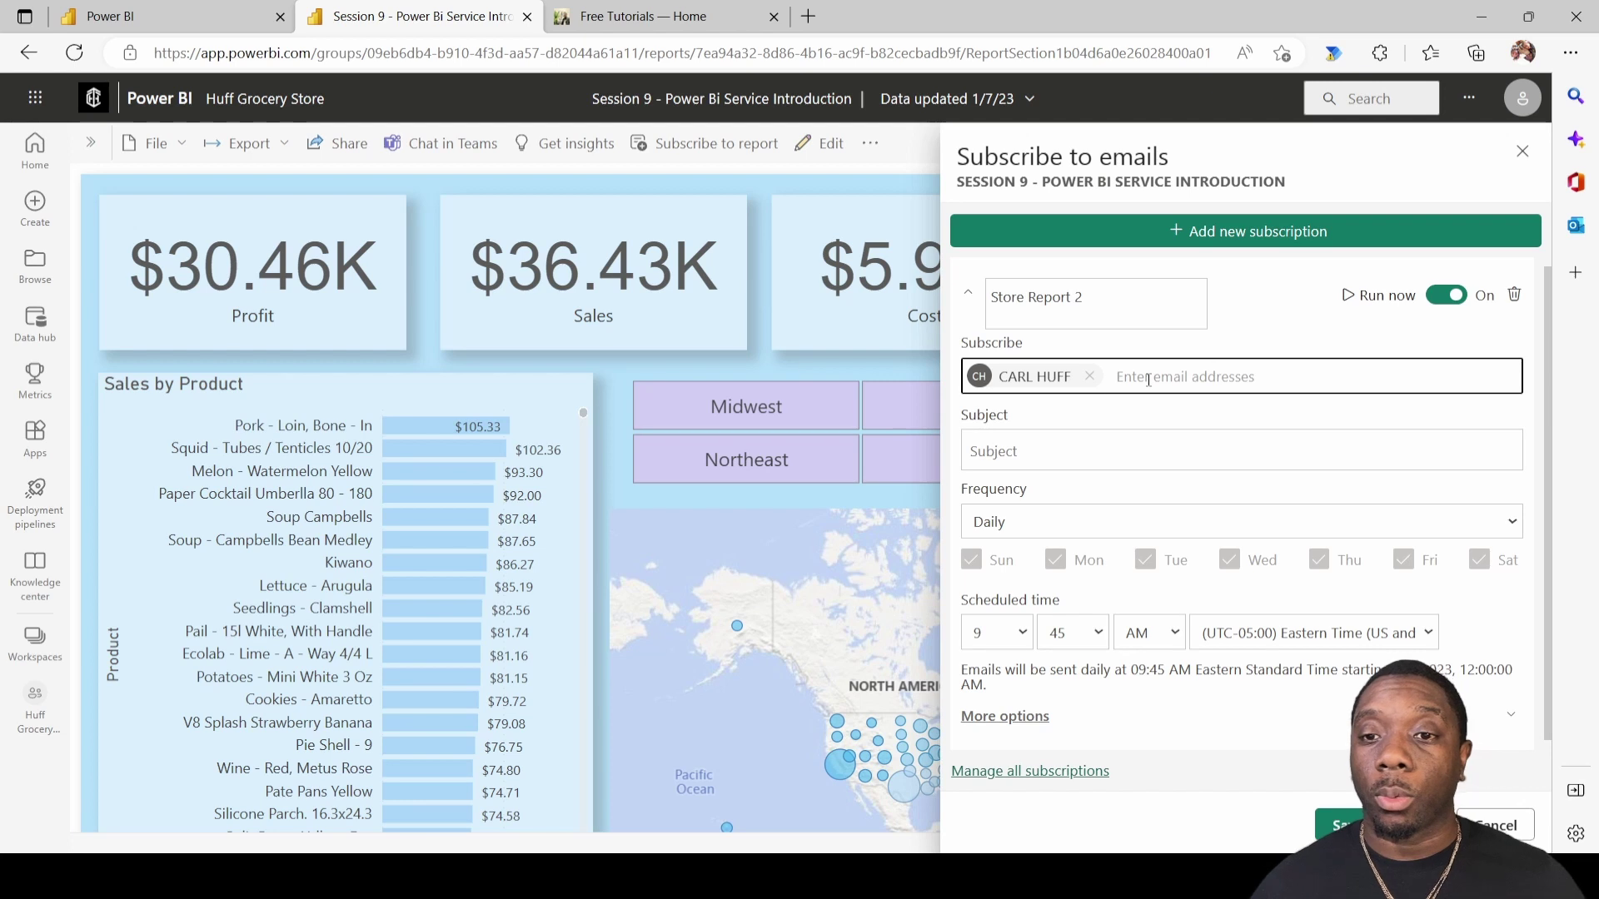
pyautogui.click(1036, 454)
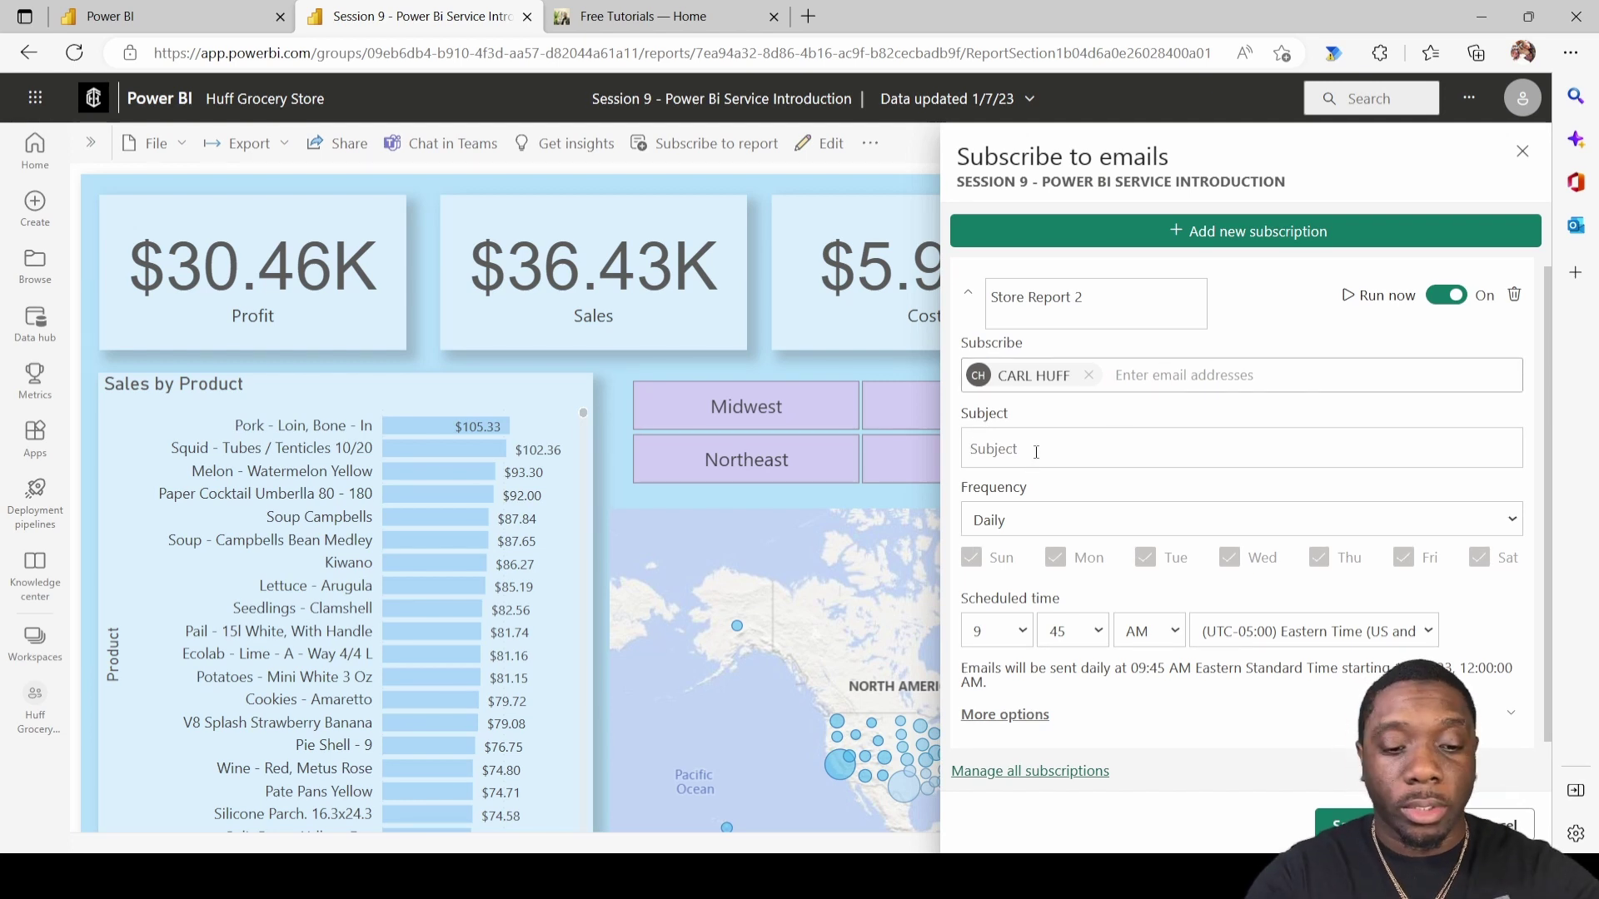
pyautogui.write('Wee')
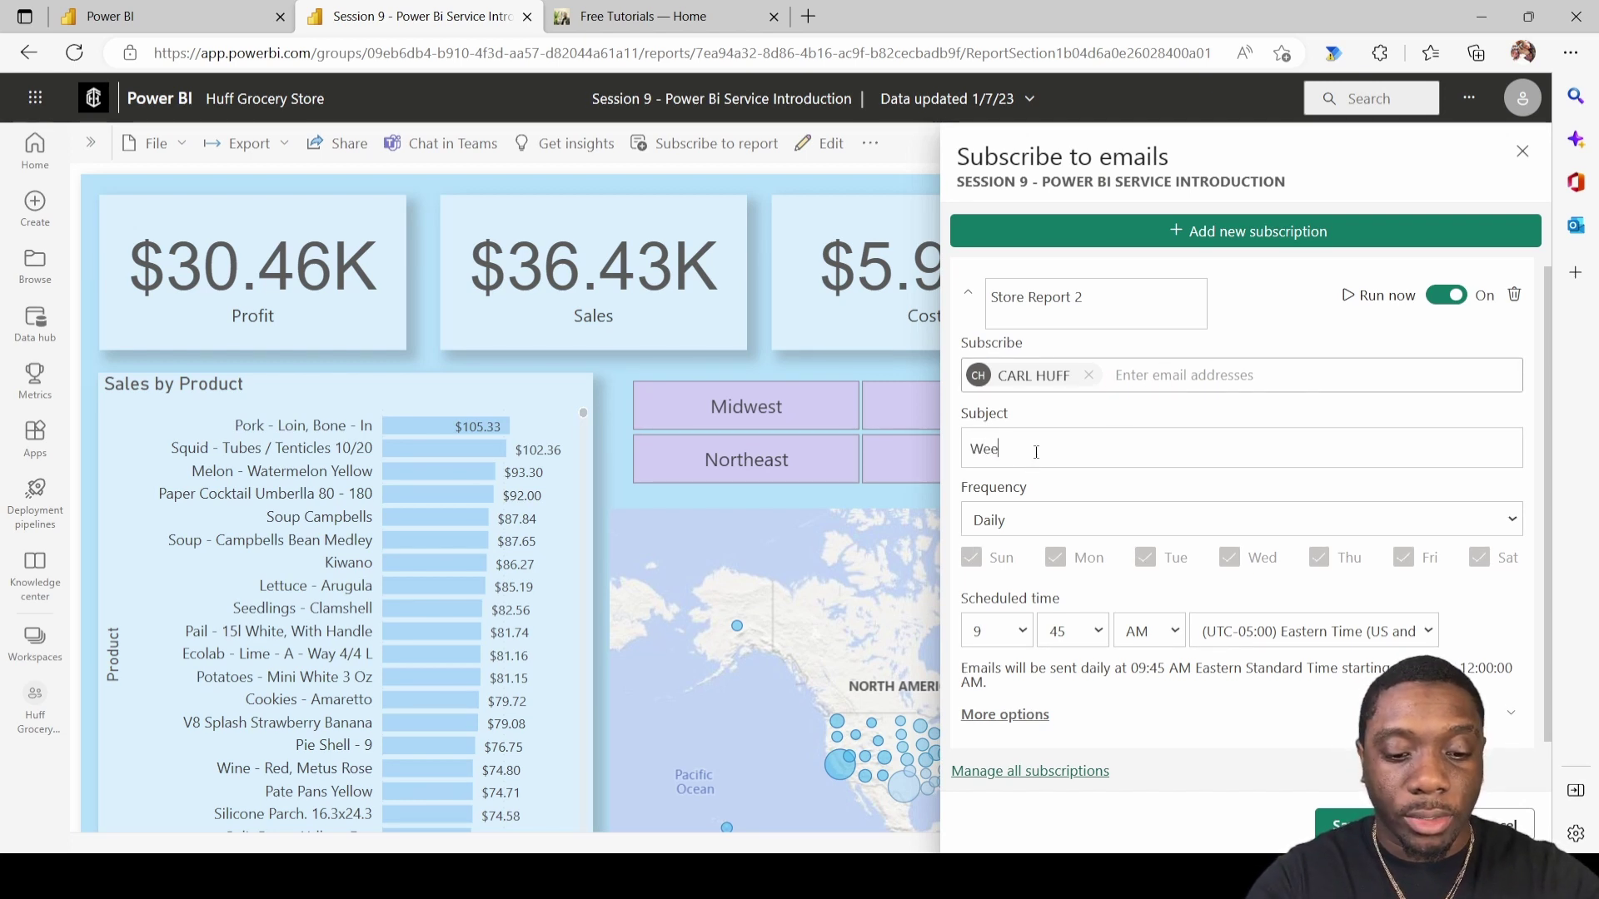
pyautogui.write('kly Sales')
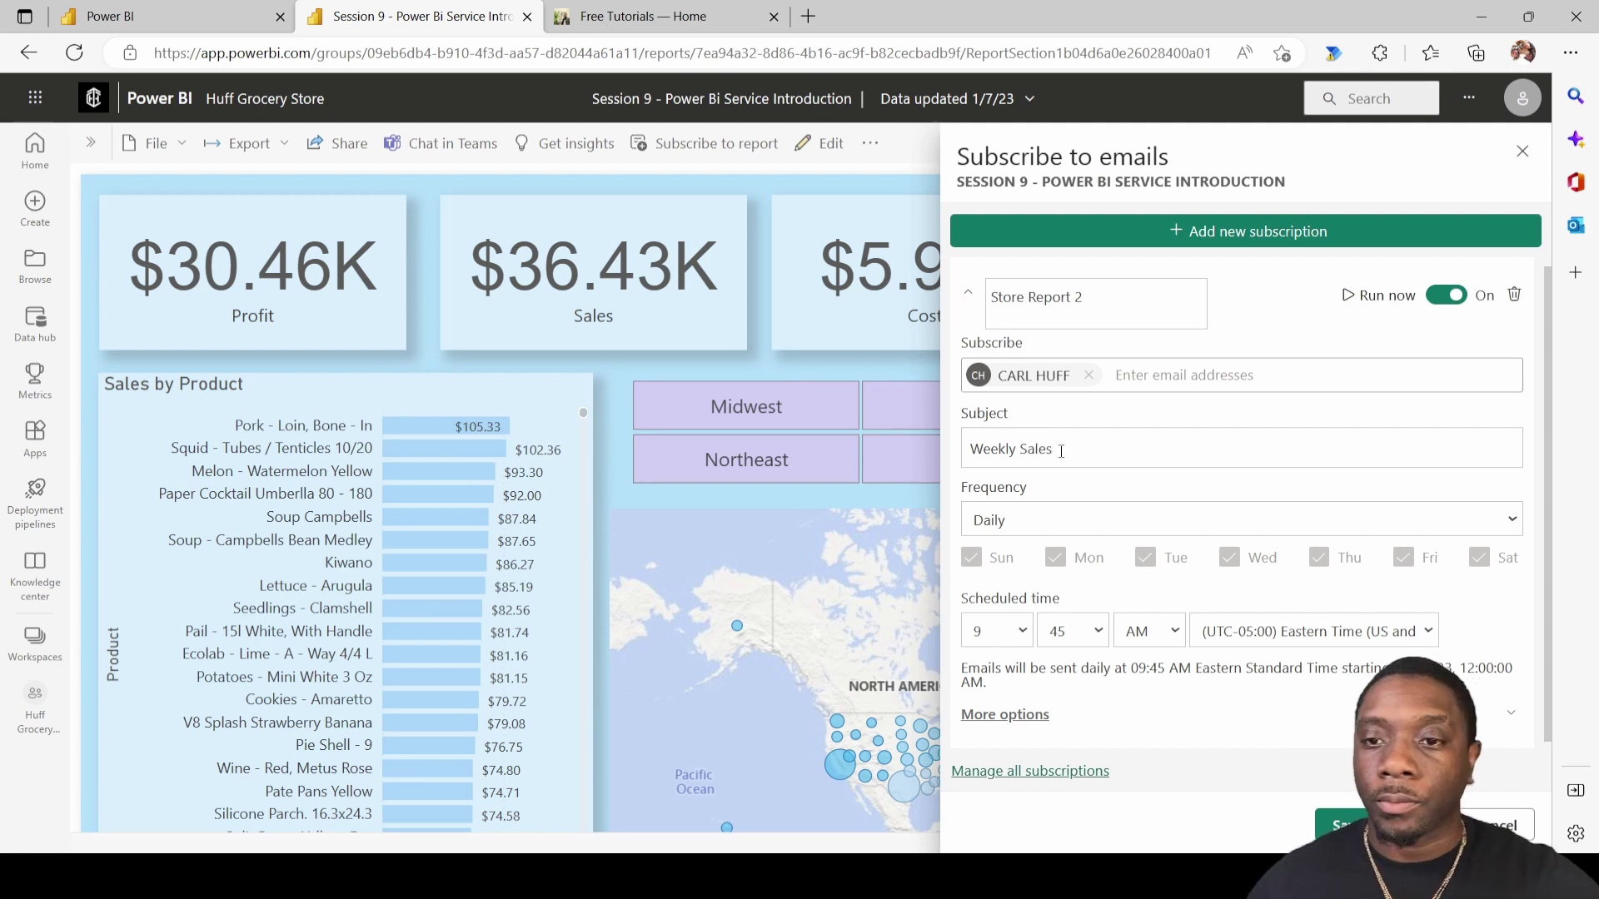
pyautogui.hotkey('ctrl', 'a')
pyautogui.write('Sal')
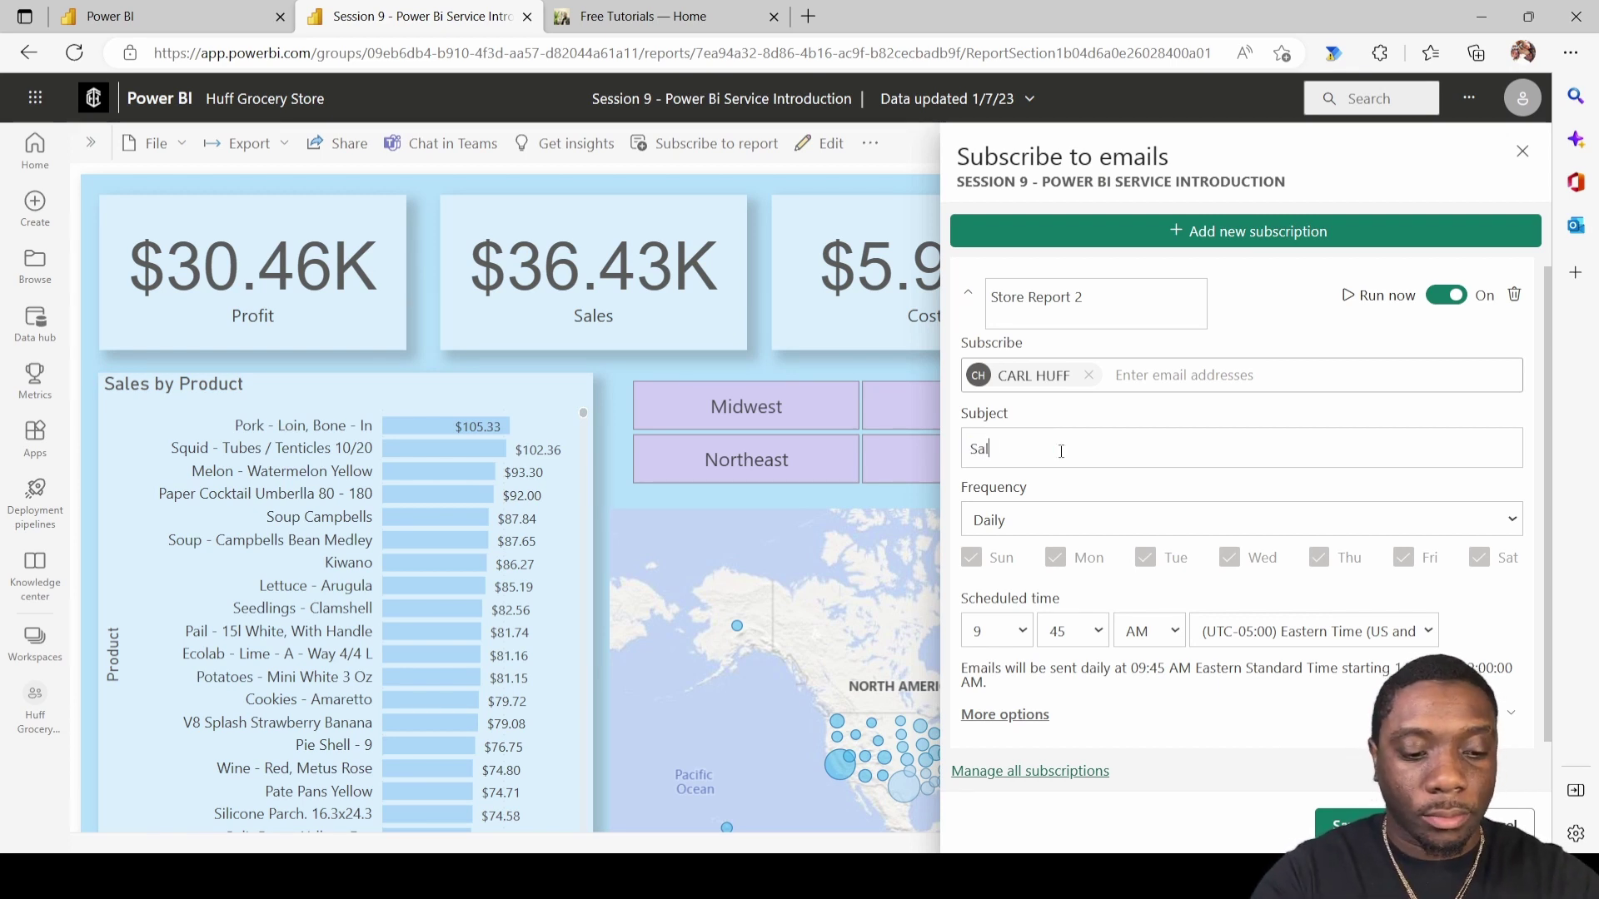
pyautogui.write('es Update')
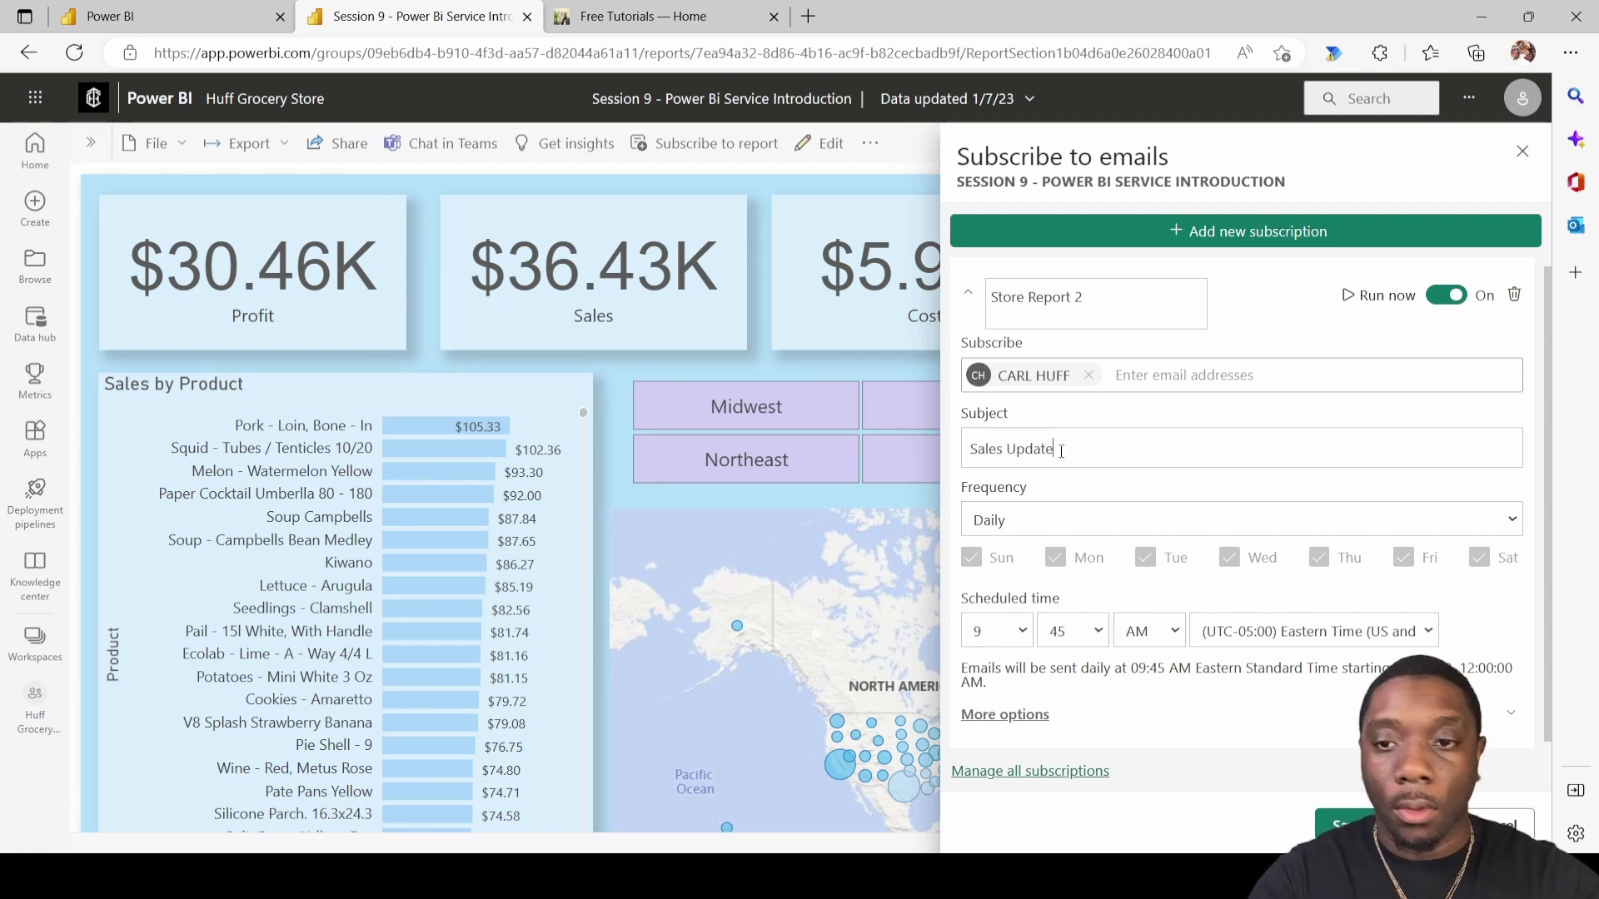
# Step: Set the frequency to Weekly, sending on Mondays only
pyautogui.click(1036, 525)
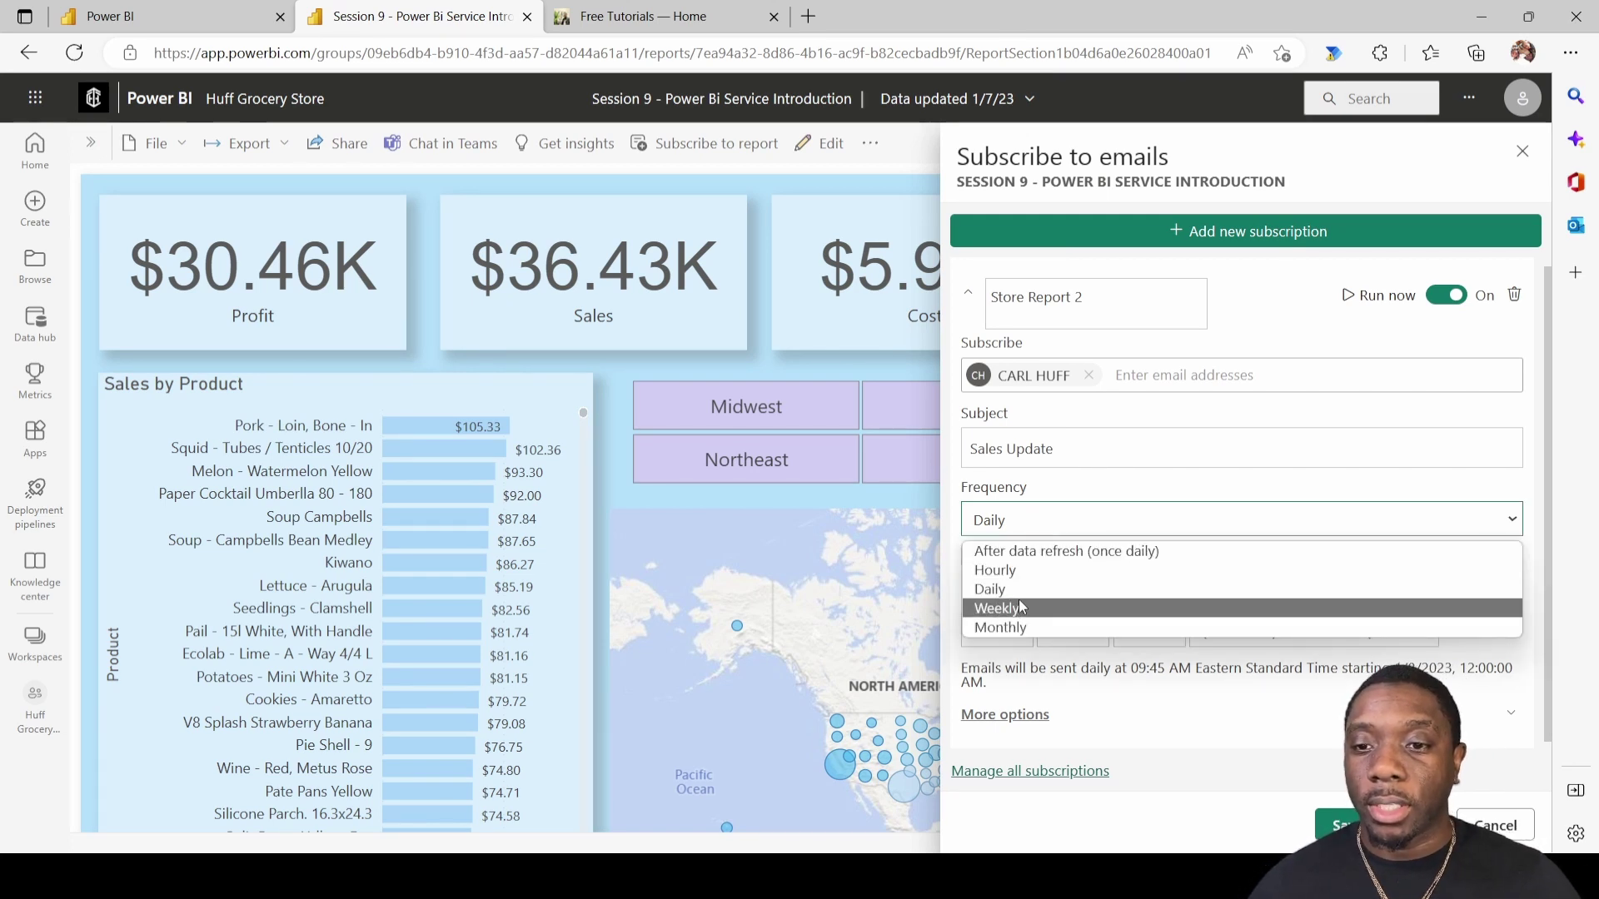
pyautogui.click(1020, 589)
pyautogui.click(1036, 527)
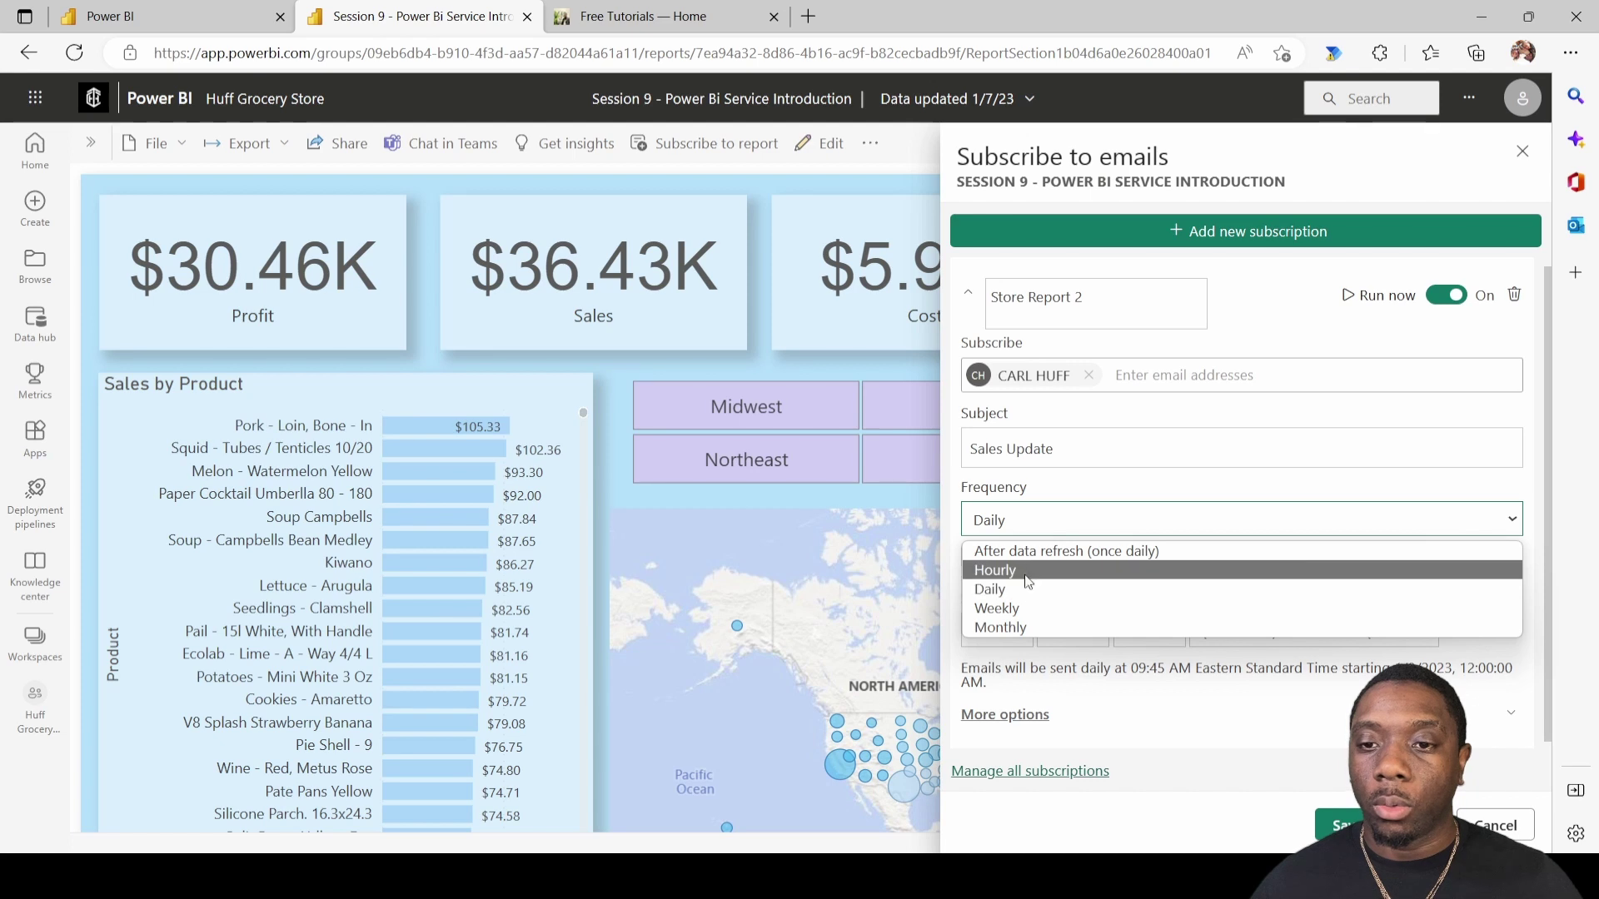
pyautogui.click(997, 608)
pyautogui.click(972, 558)
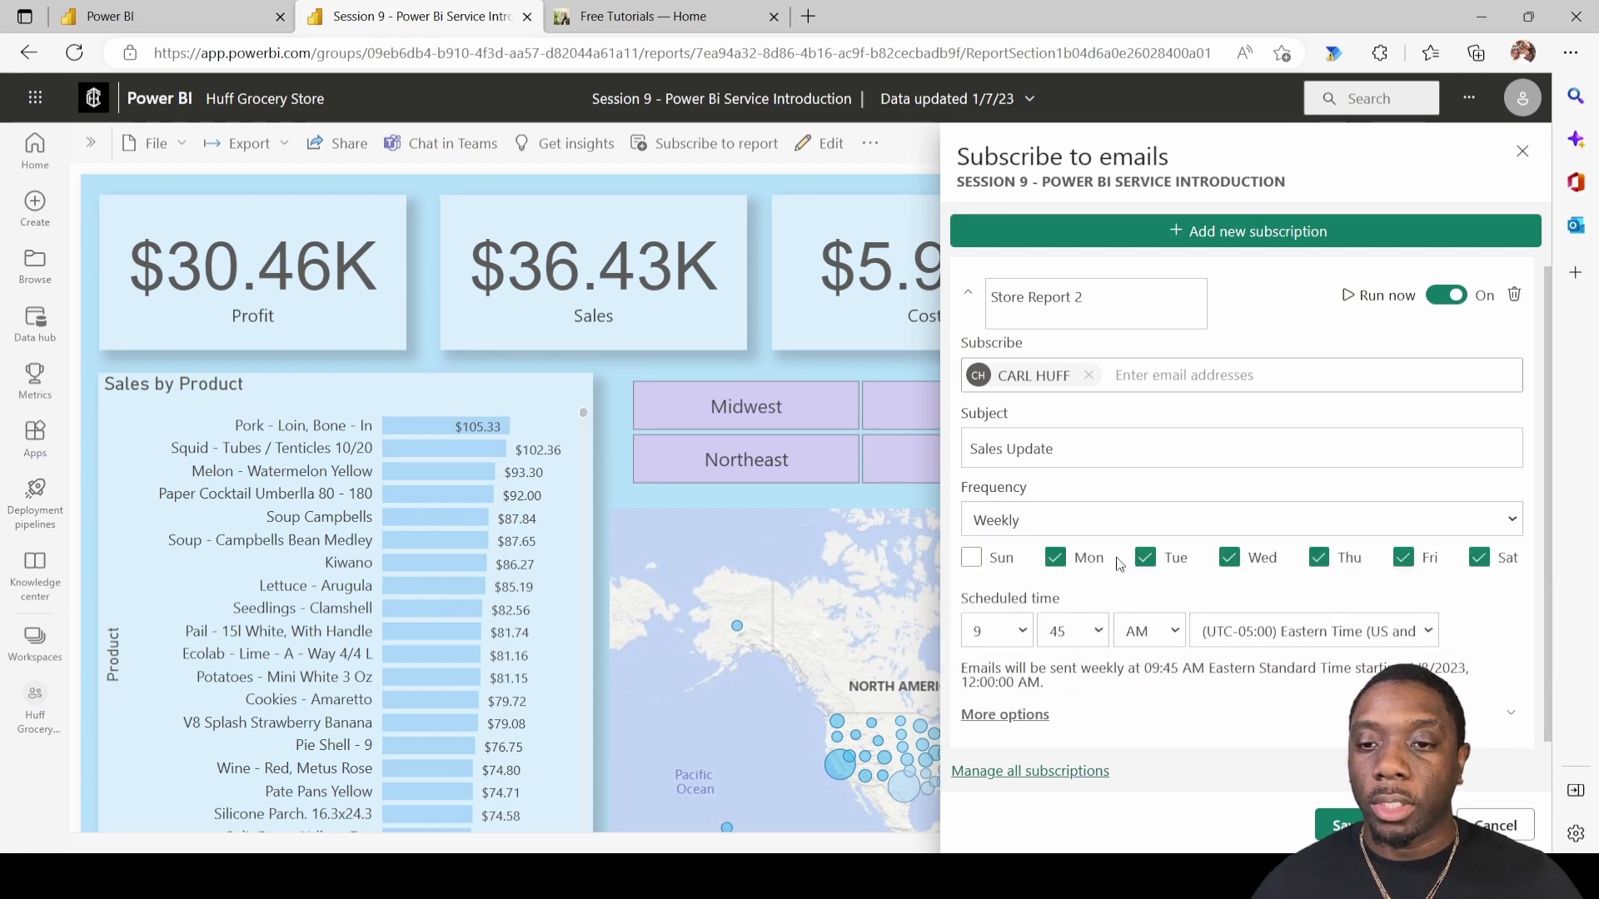
pyautogui.click(1146, 558)
pyautogui.click(1229, 559)
pyautogui.click(1321, 558)
pyautogui.click(1404, 558)
pyautogui.click(1481, 560)
# Step: Set the subscription's send time to 9:00 AM
pyautogui.scroll(-1, 1096, 553)
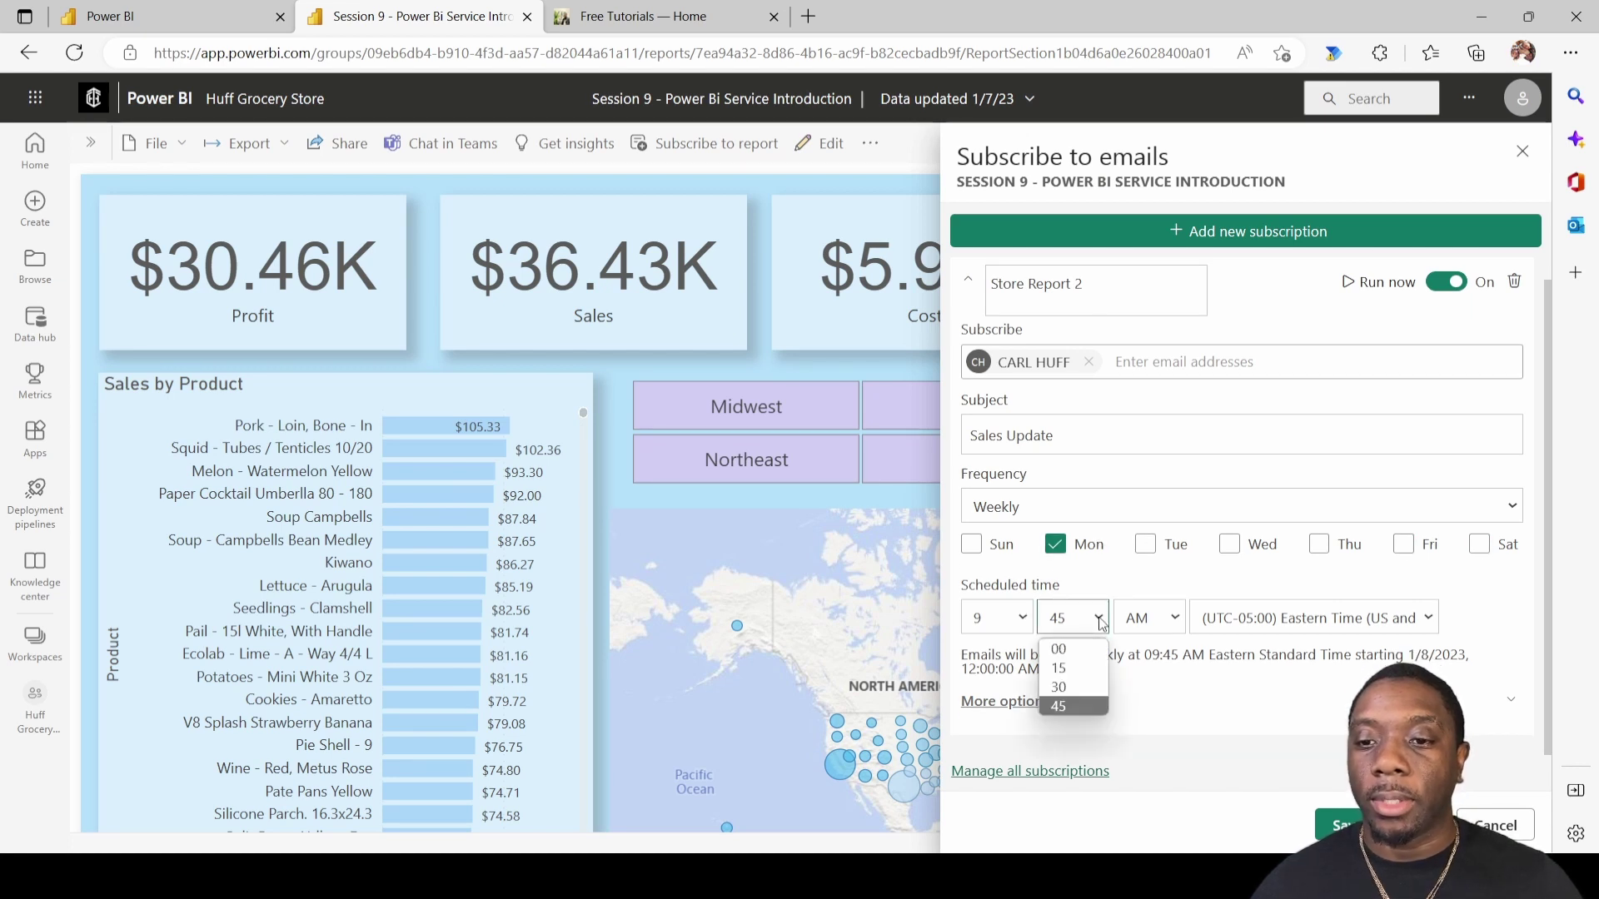
pyautogui.click(1064, 650)
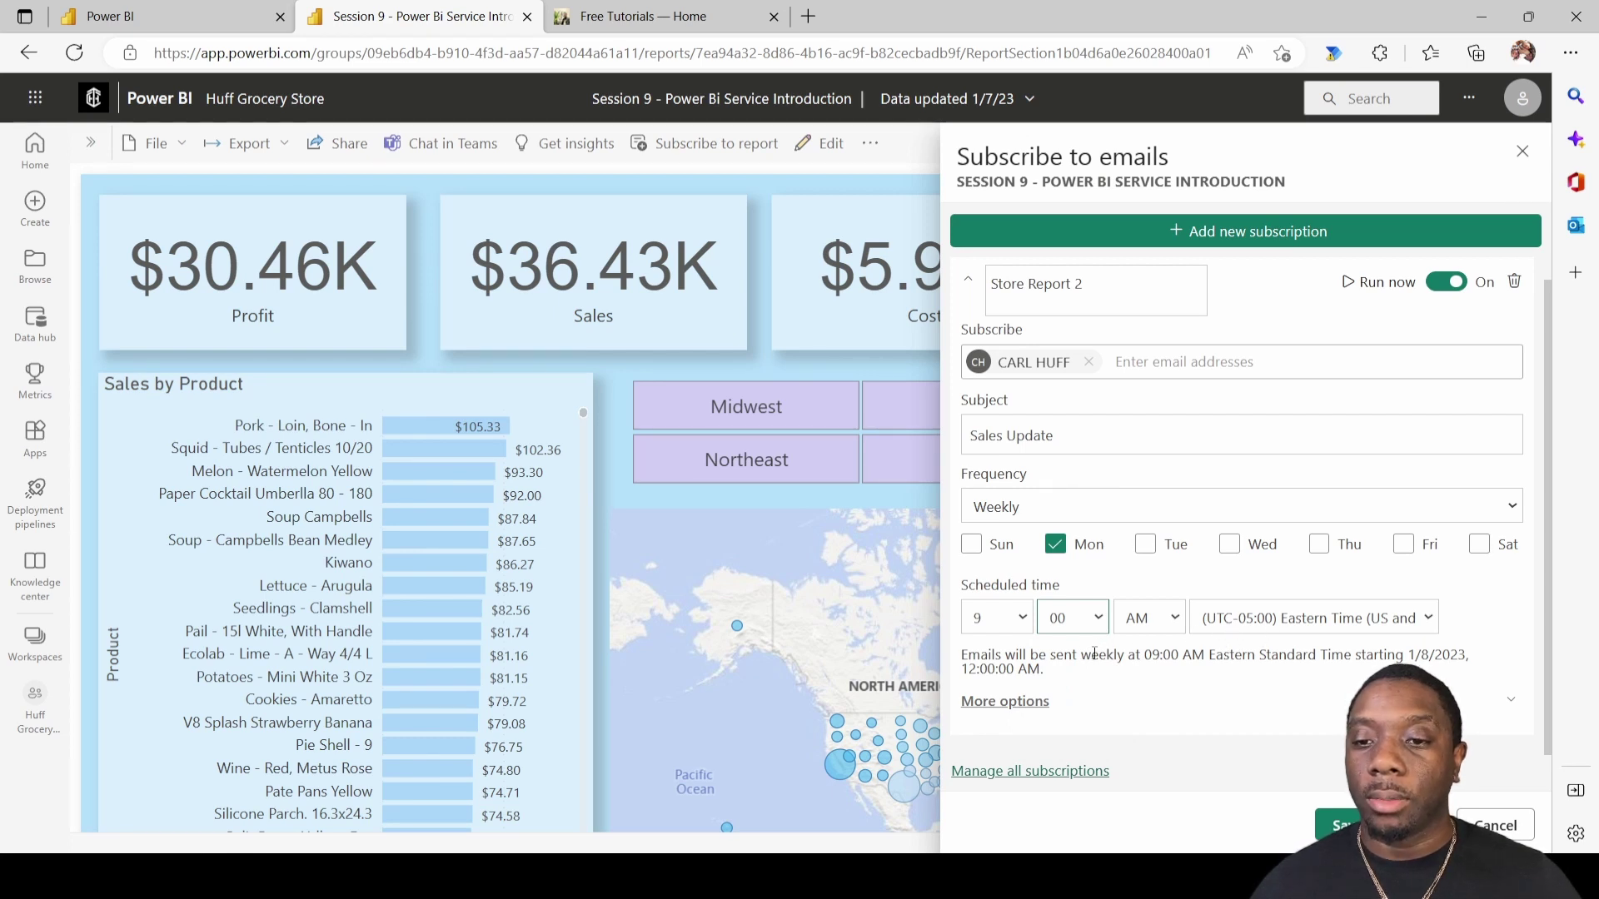
pyautogui.click(1035, 704)
# Step: Enter the message 'Please Review your sales for the week.'
pyautogui.scroll(-4, 1166, 640)
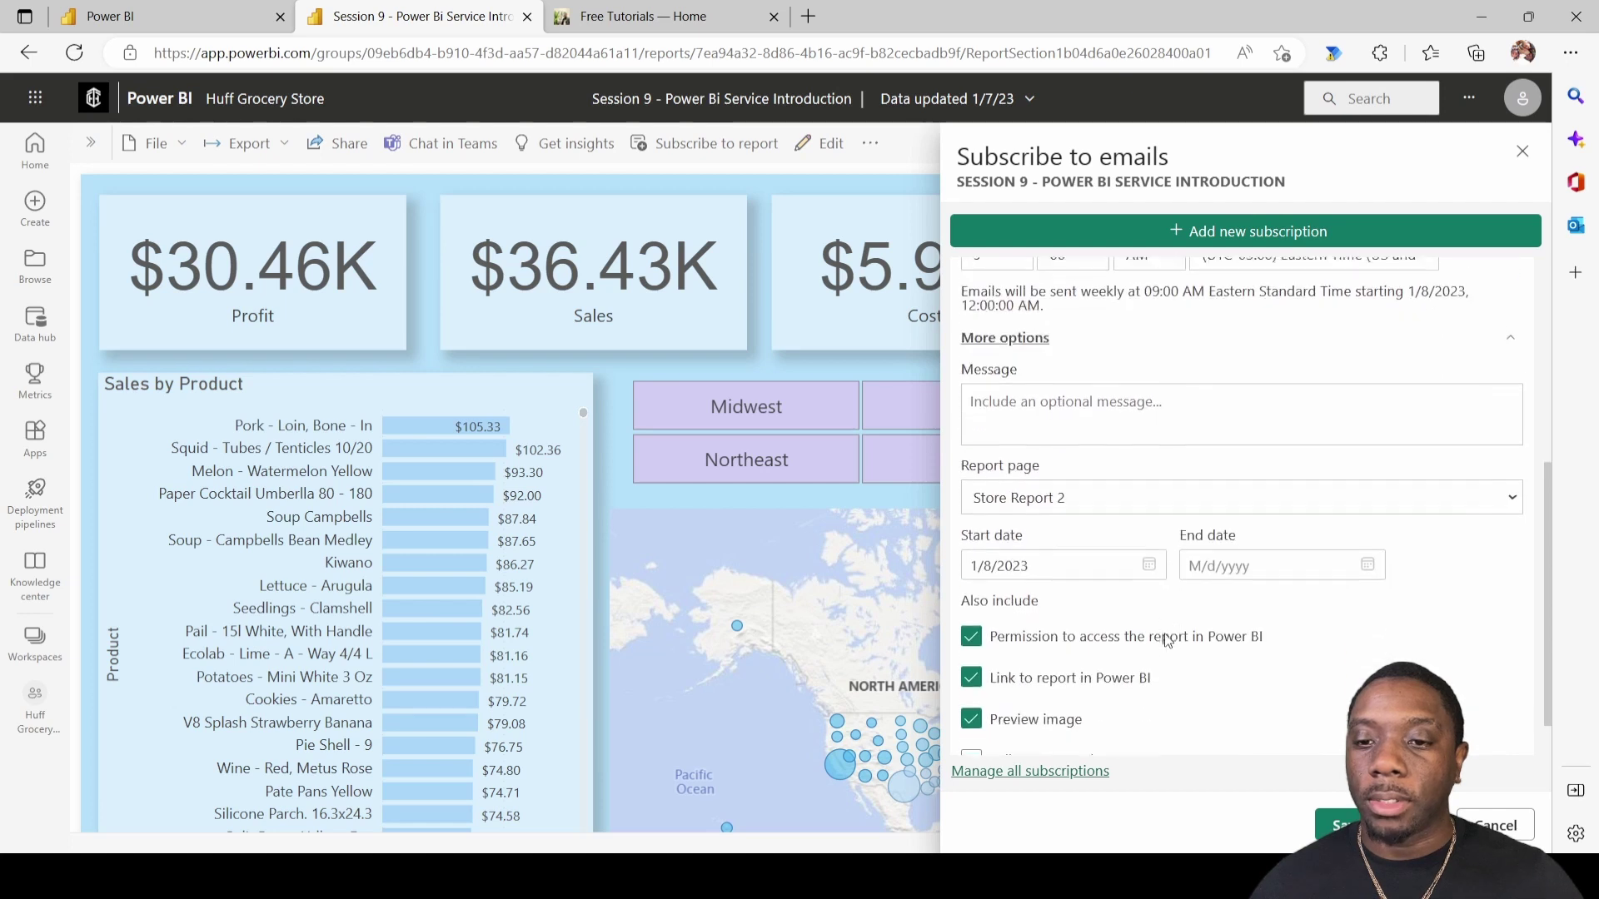
pyautogui.scroll(1, 1153, 571)
pyautogui.scroll(-2, 1144, 379)
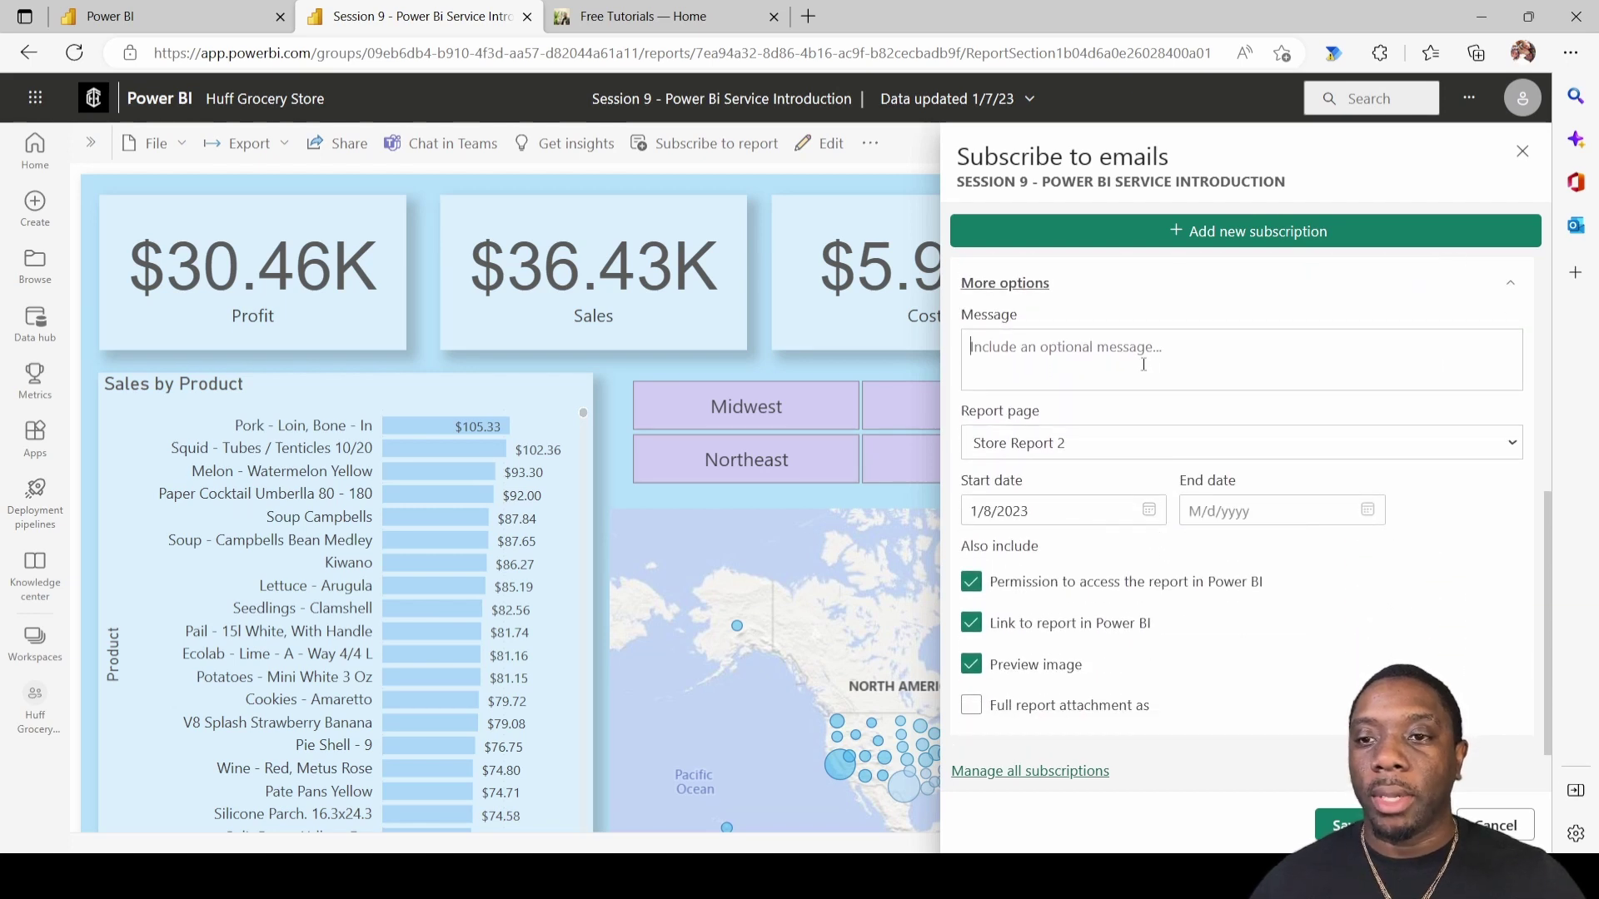
pyautogui.write('P')
pyautogui.press('BackSpace')
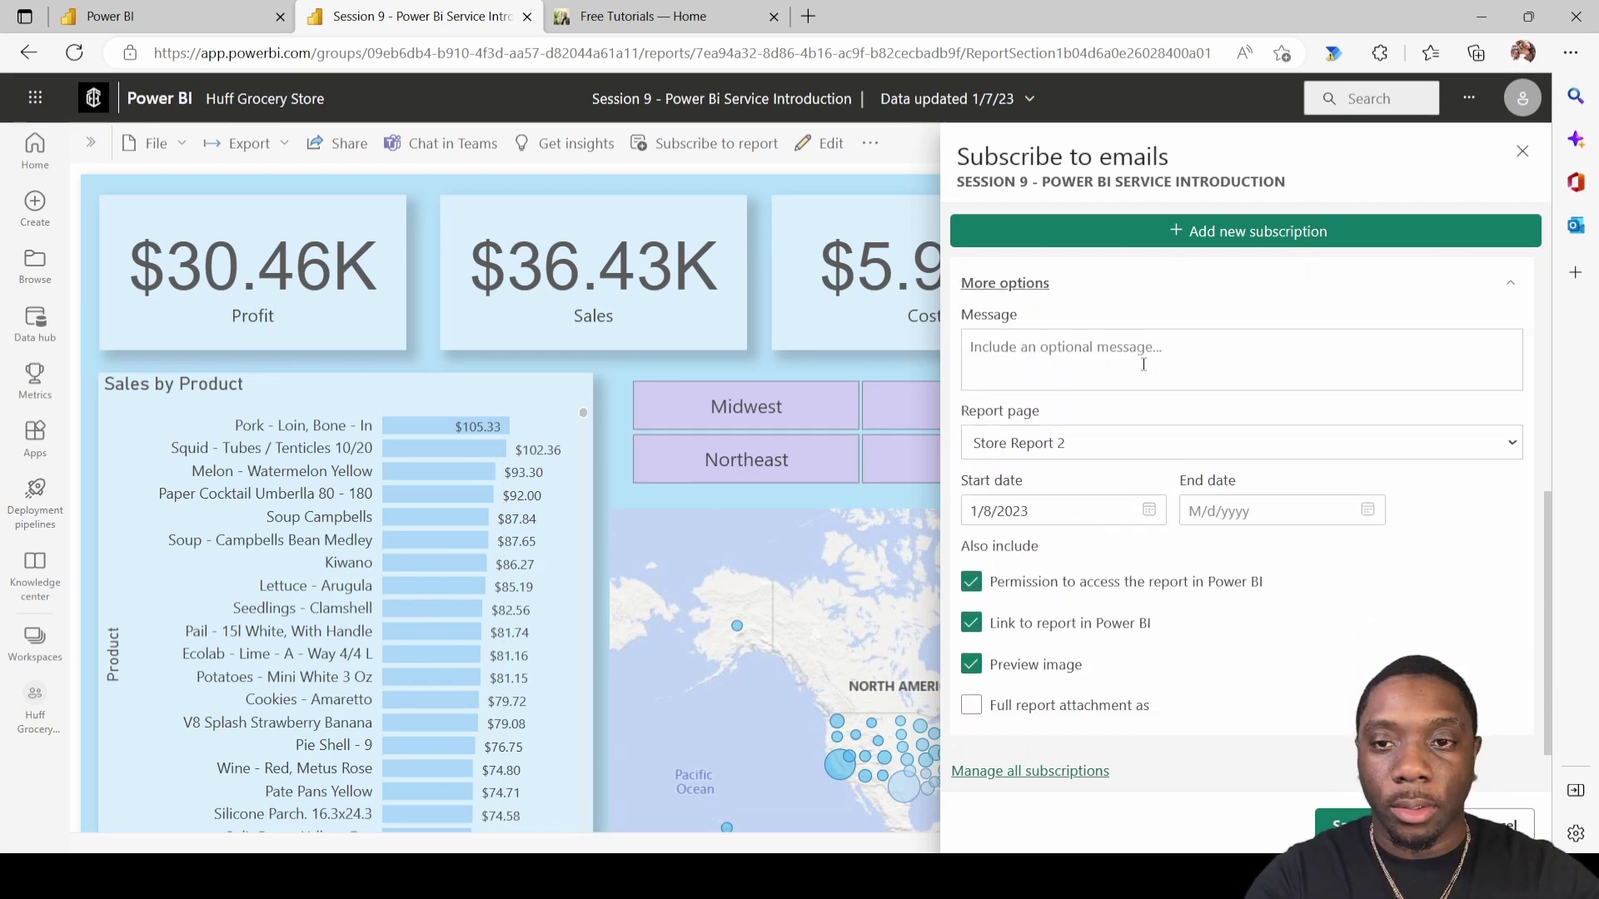
pyautogui.write('Please Revi')
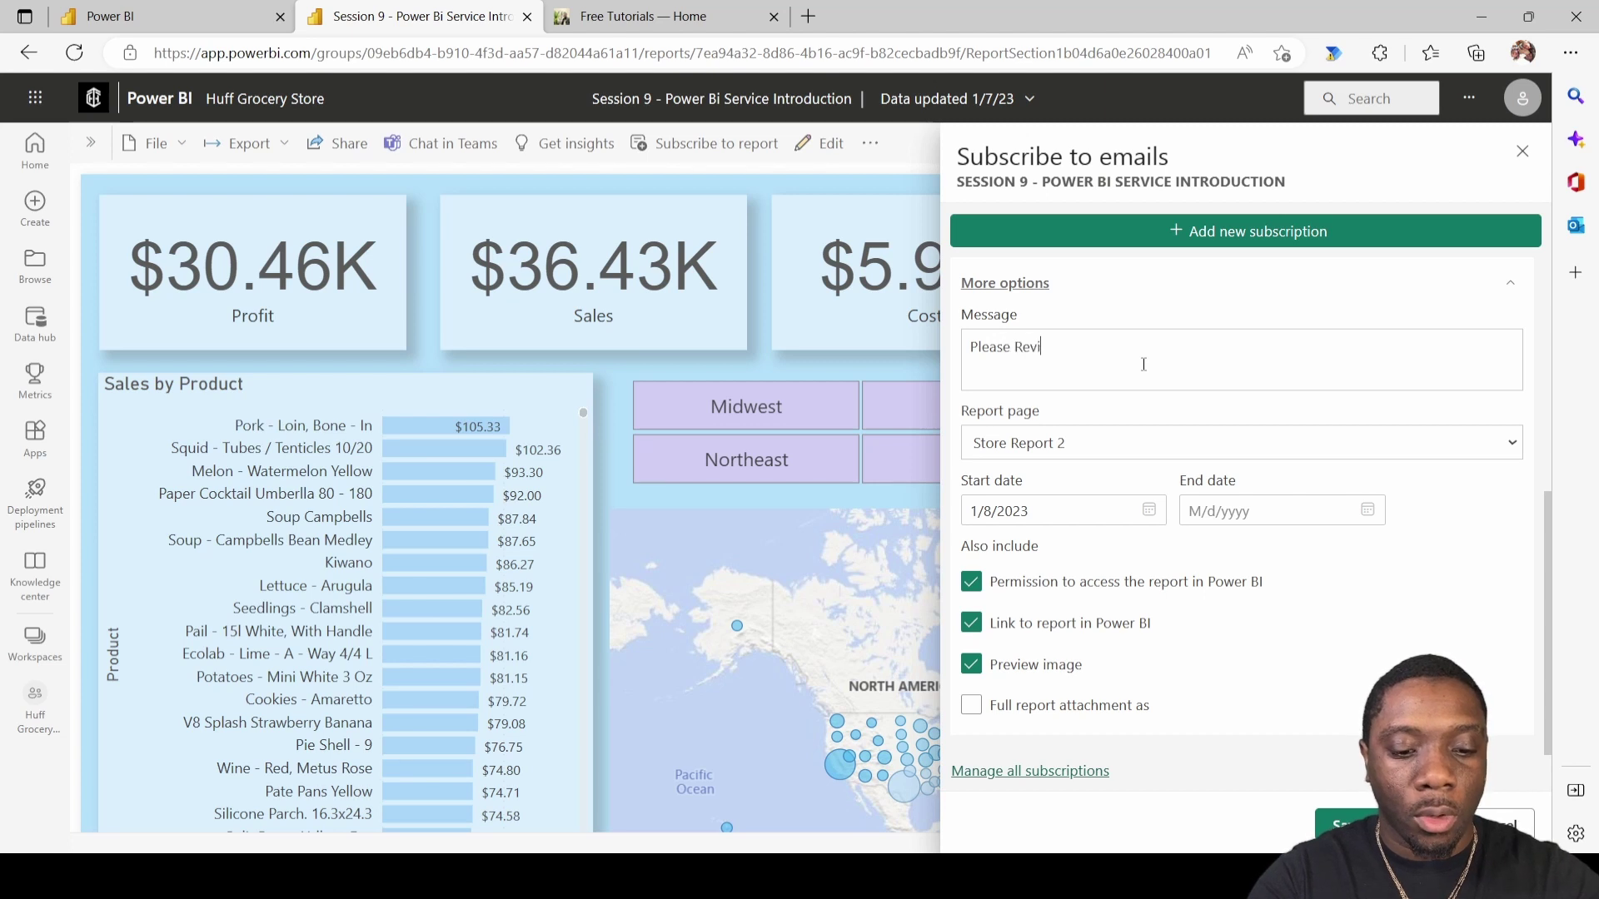
pyautogui.write('ew your sales for the ')
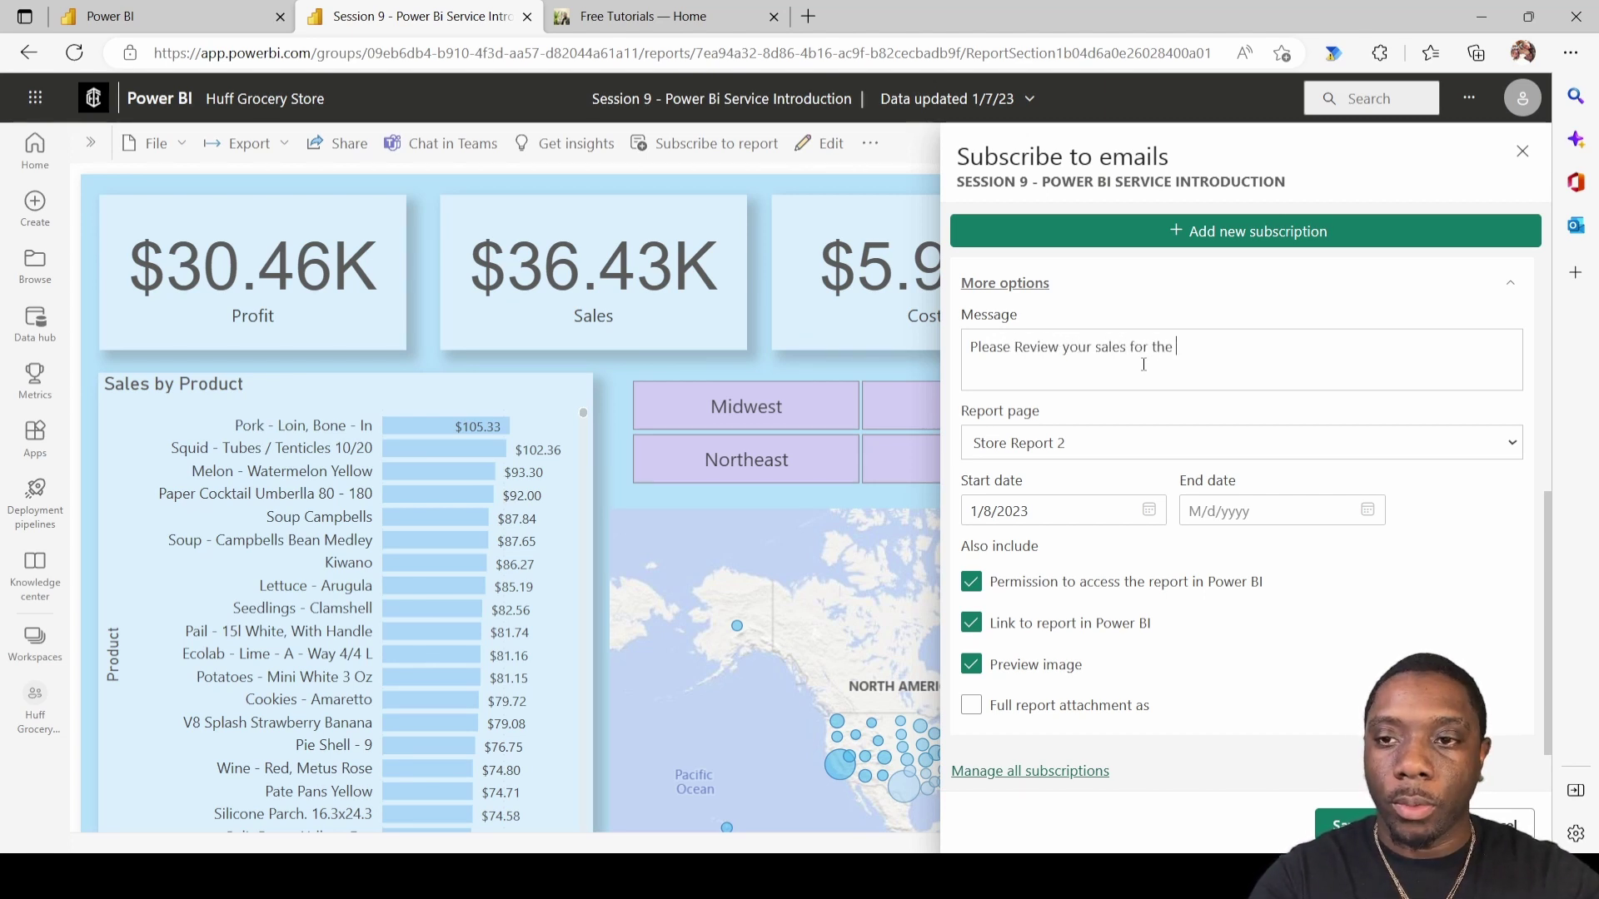
pyautogui.write('week.')
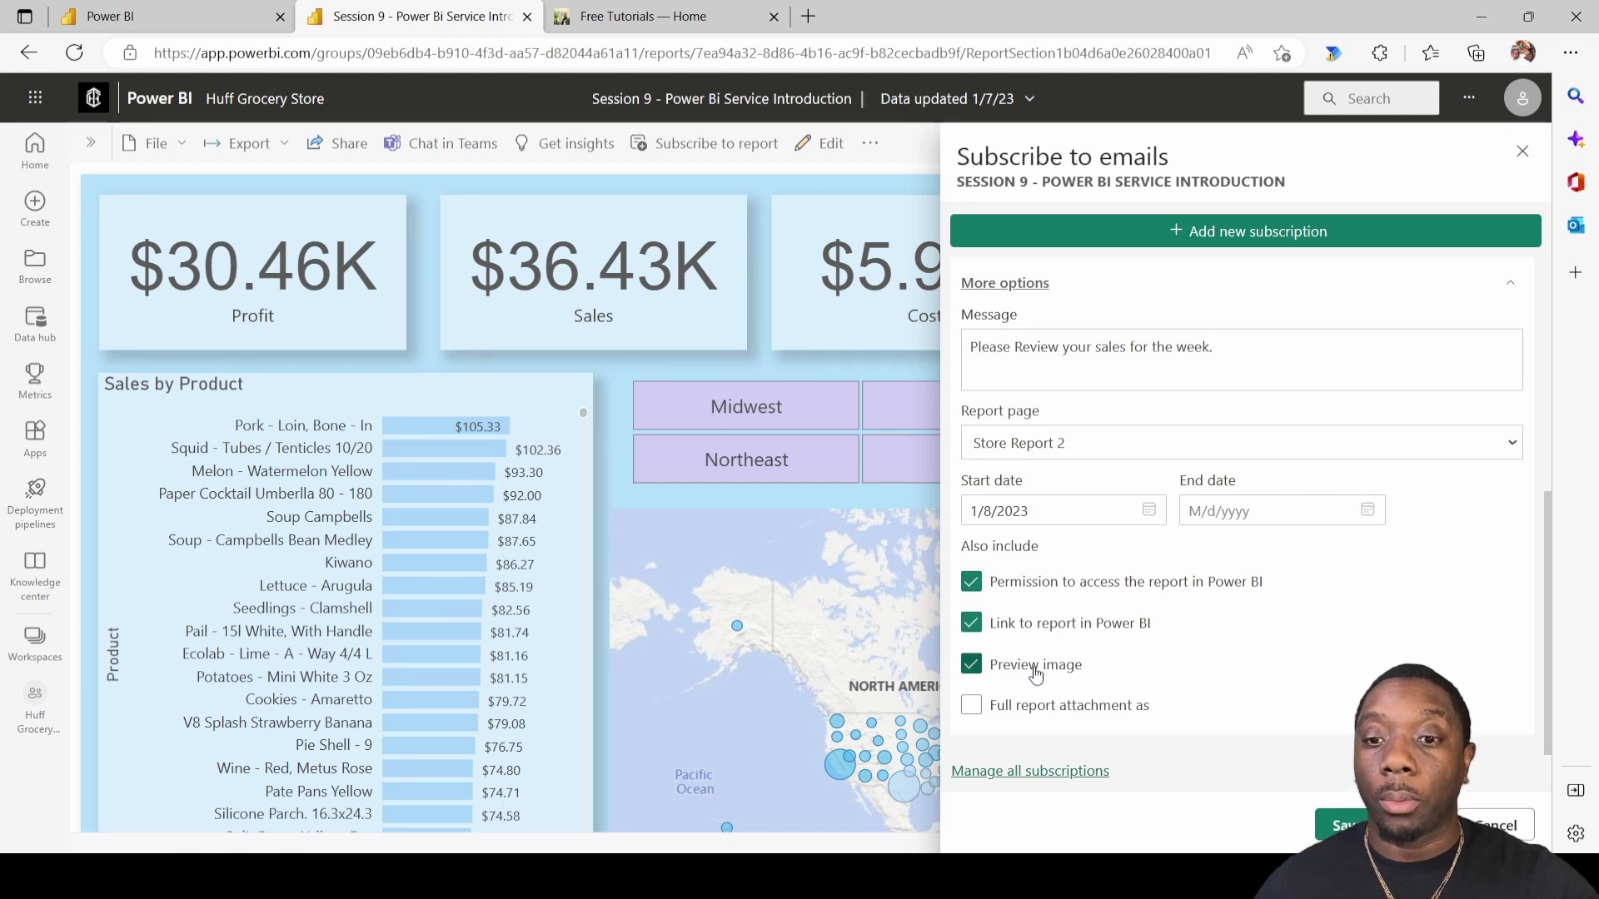
# Step: Attach the full report to the emails as a PDF
pyautogui.click(971, 705)
pyautogui.scroll(-1, 1062, 674)
pyautogui.click(1172, 696)
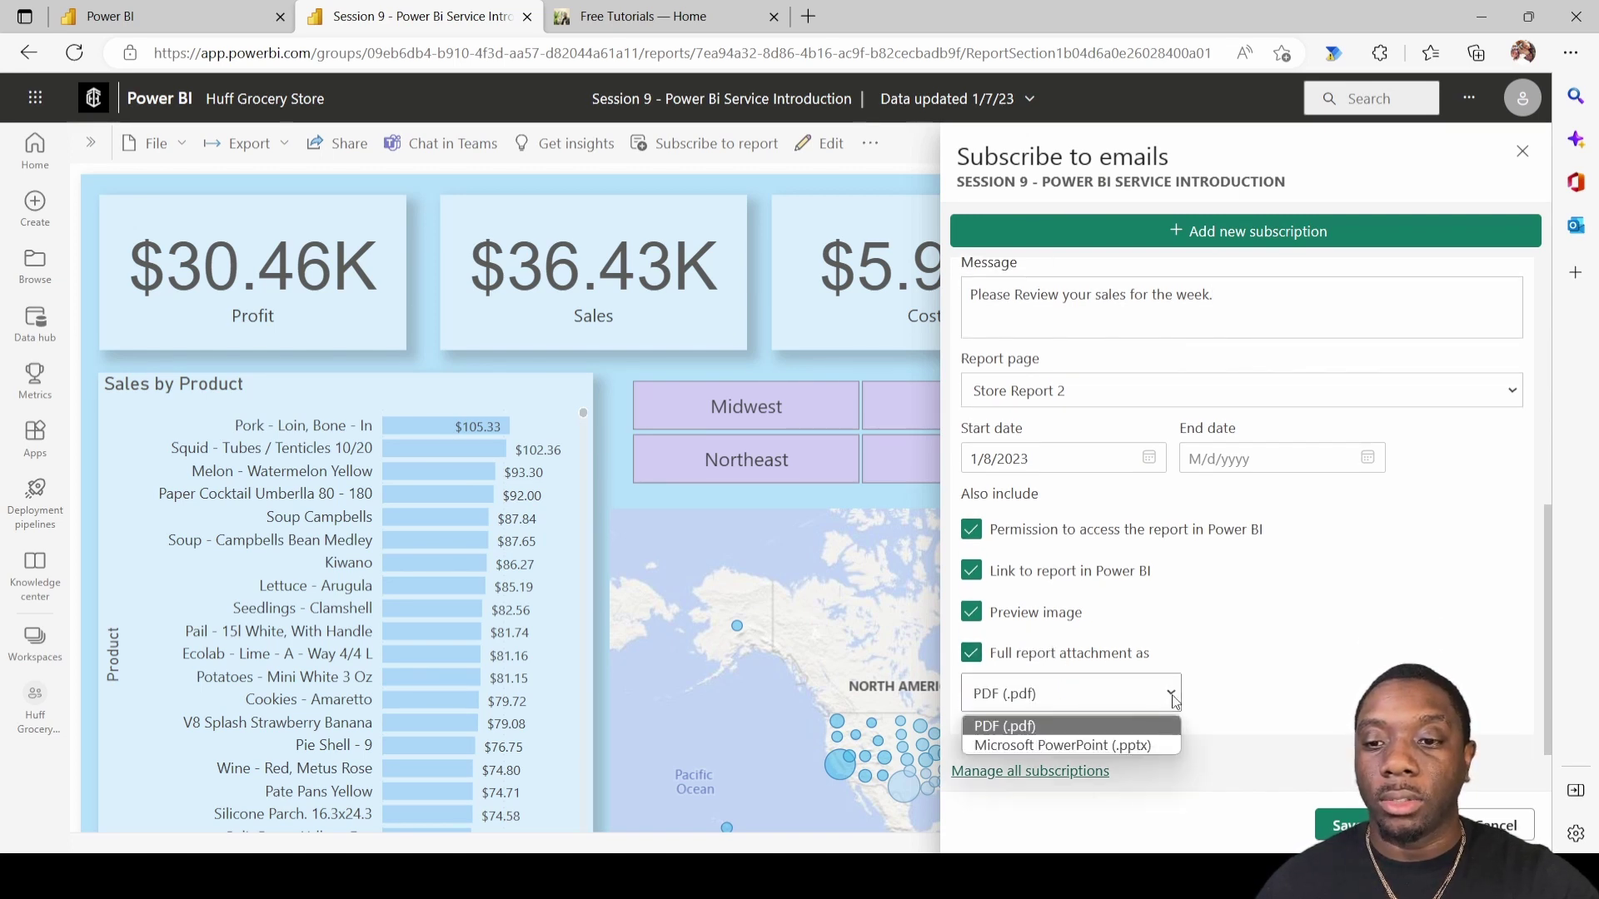
pyautogui.click(1132, 729)
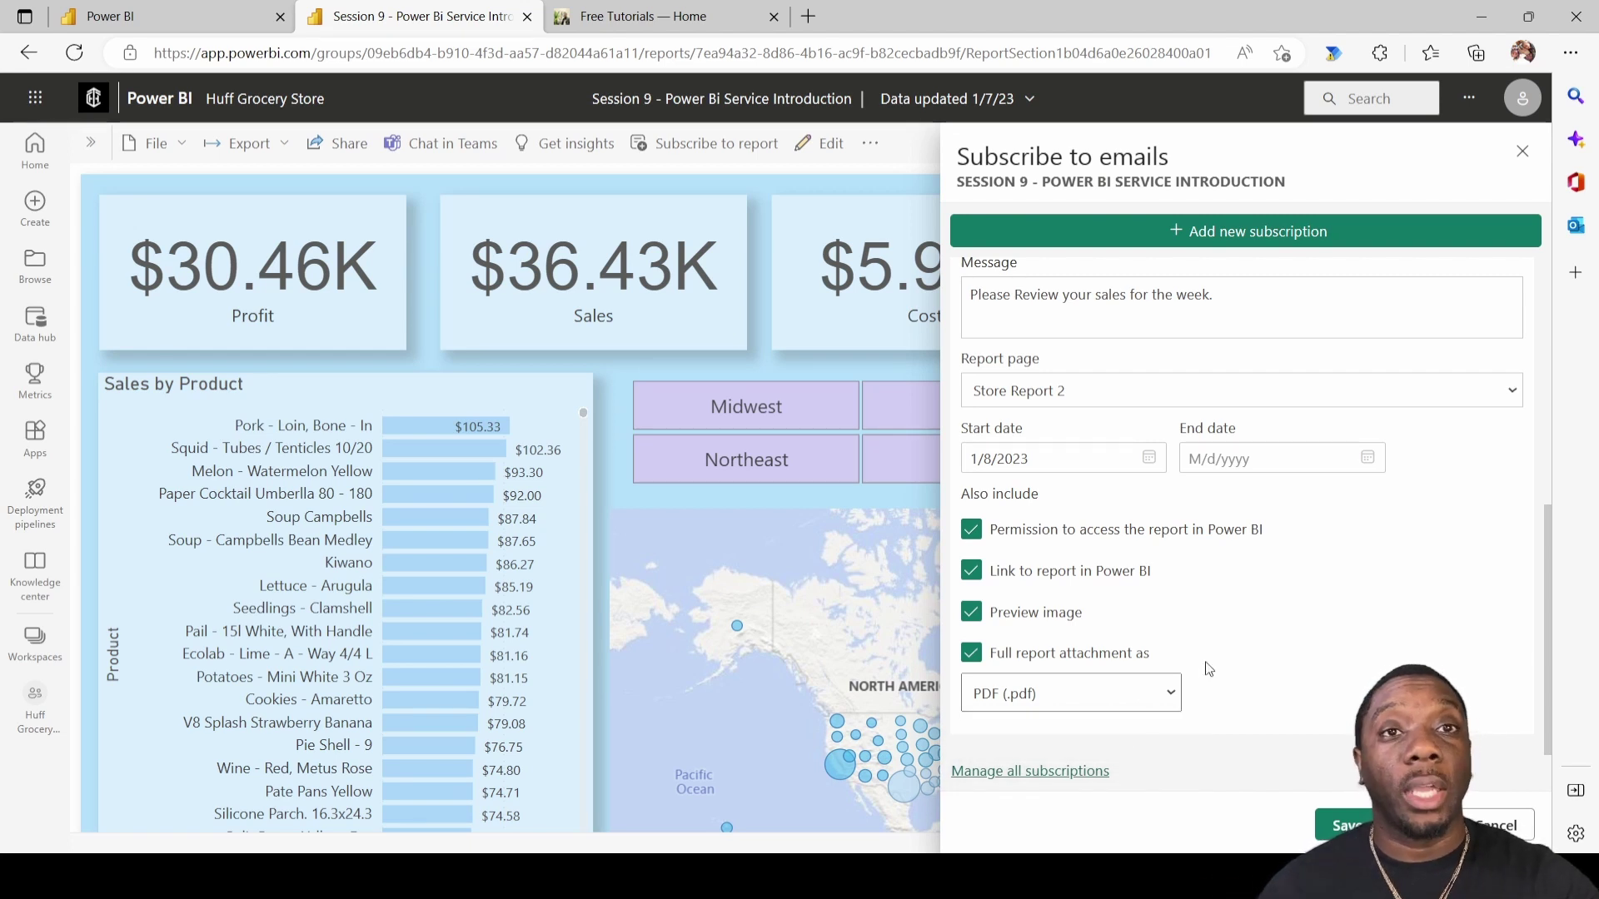
# Step: Leave out the preview image and access permission, keeping the report link included
pyautogui.click(973, 620)
pyautogui.click(972, 573)
pyautogui.click(971, 529)
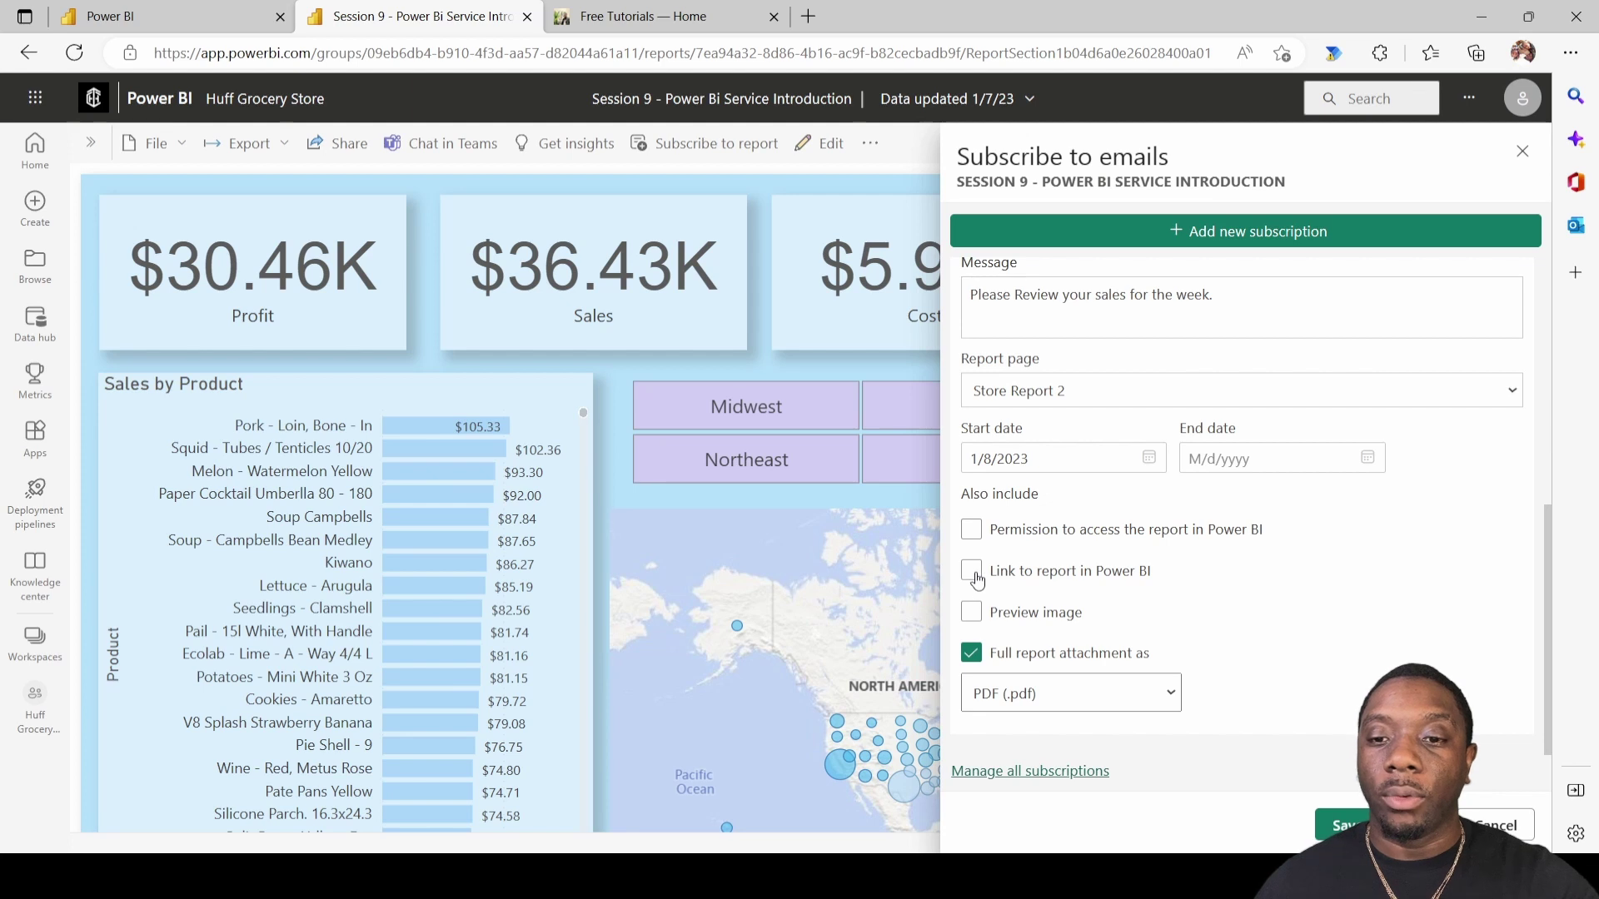
pyautogui.click(976, 578)
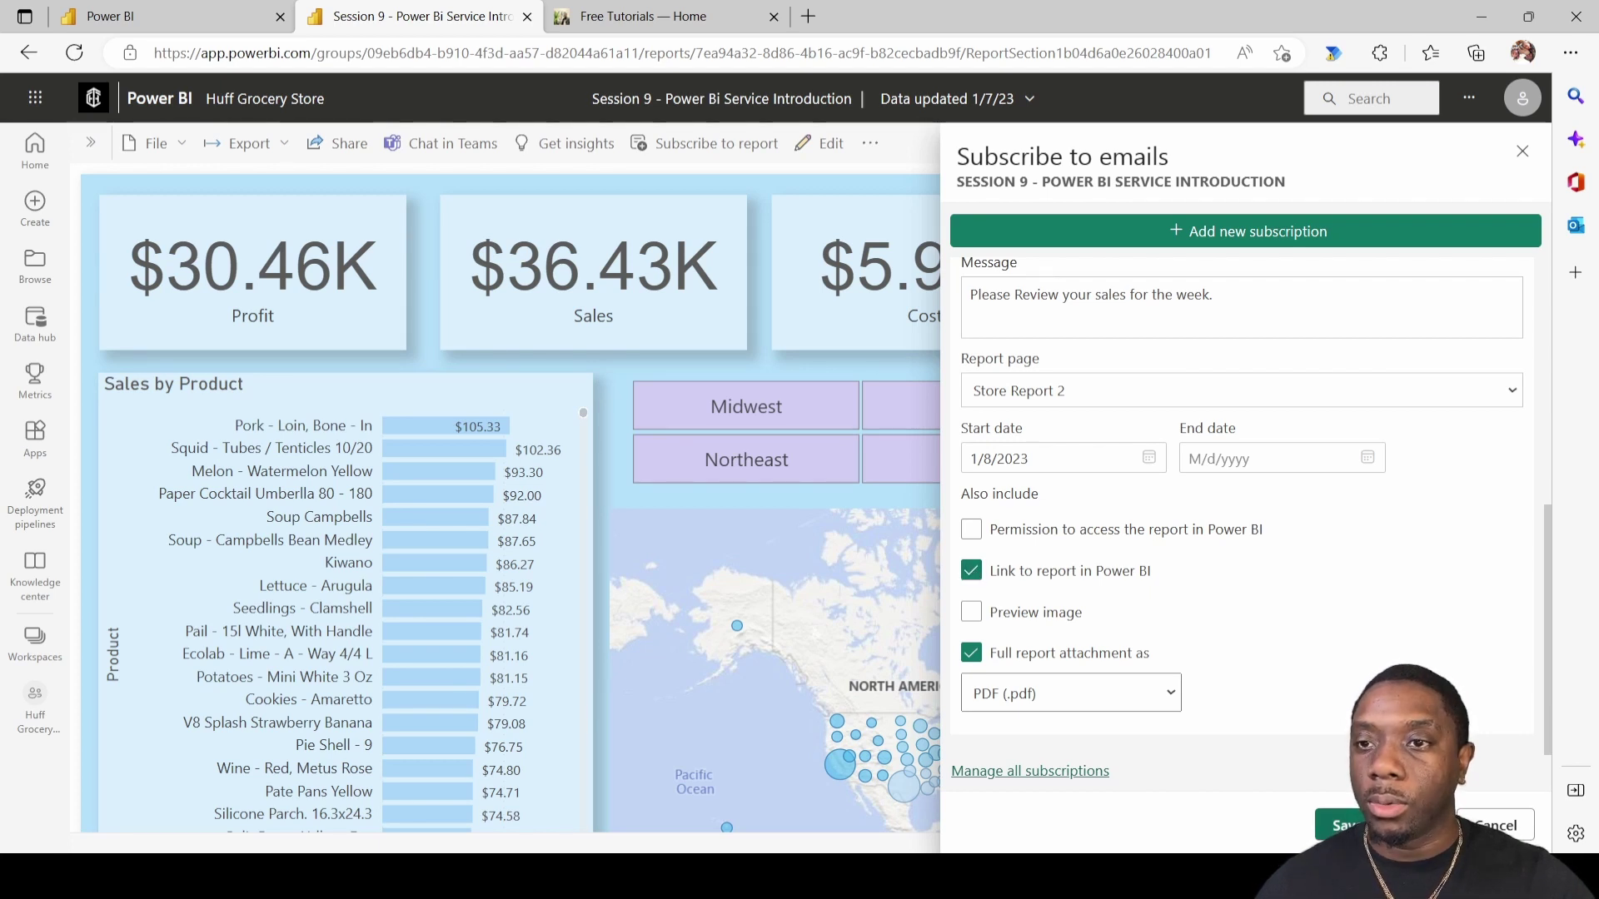
pyautogui.scroll(8, 1359, 333)
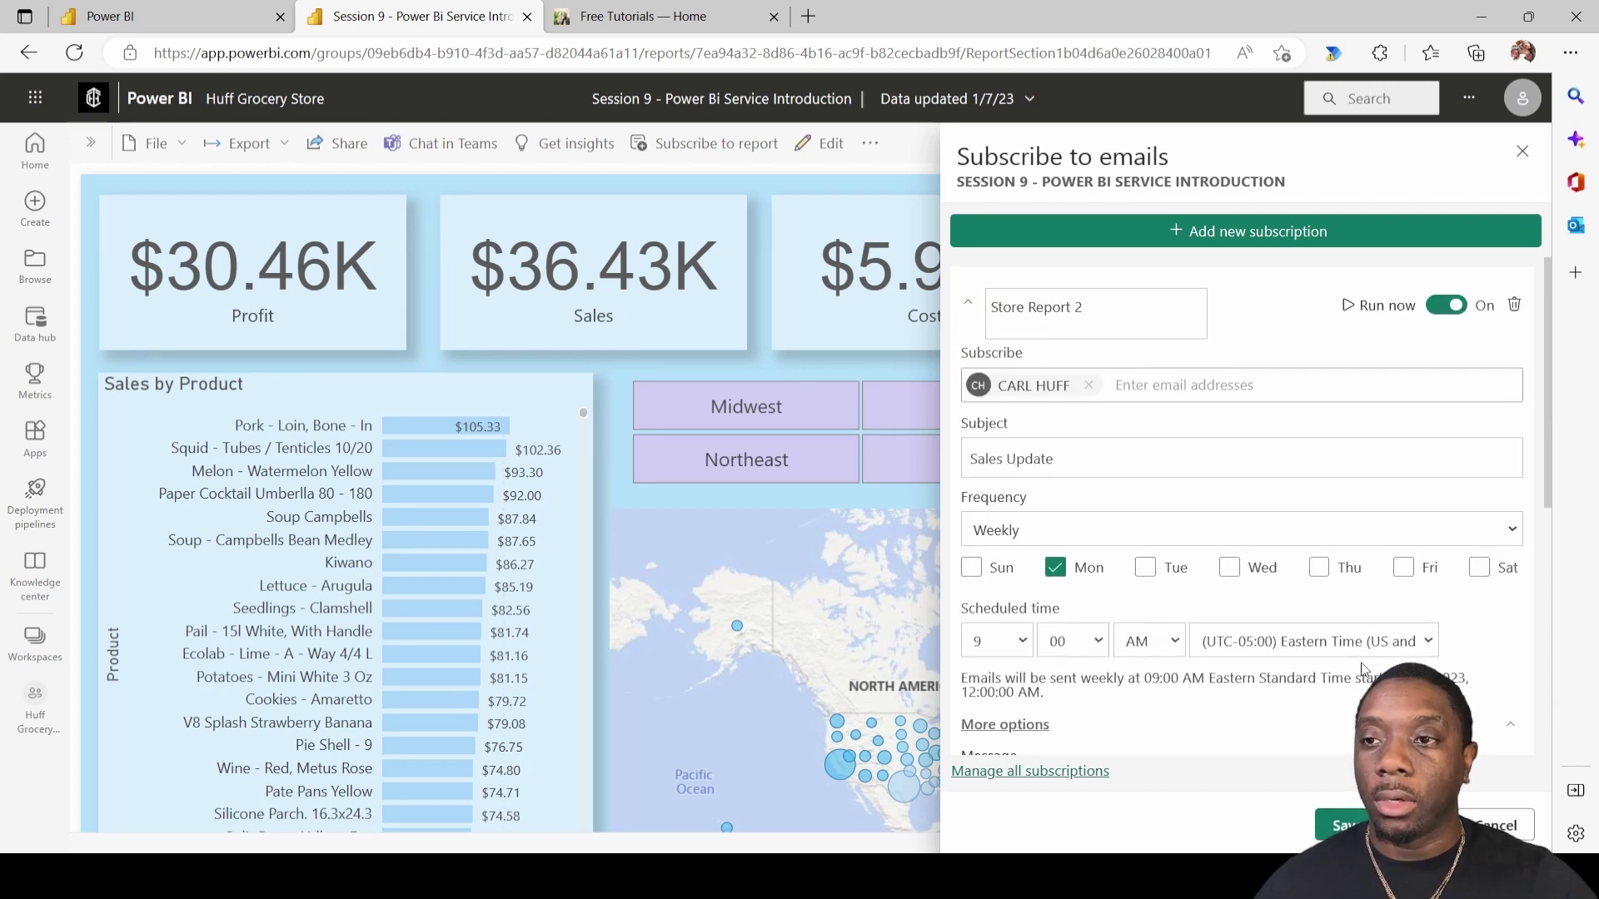
# Step: Save the Store Report 2 subscription, run it now, and dismiss the new-mail notification
pyautogui.click(1358, 311)
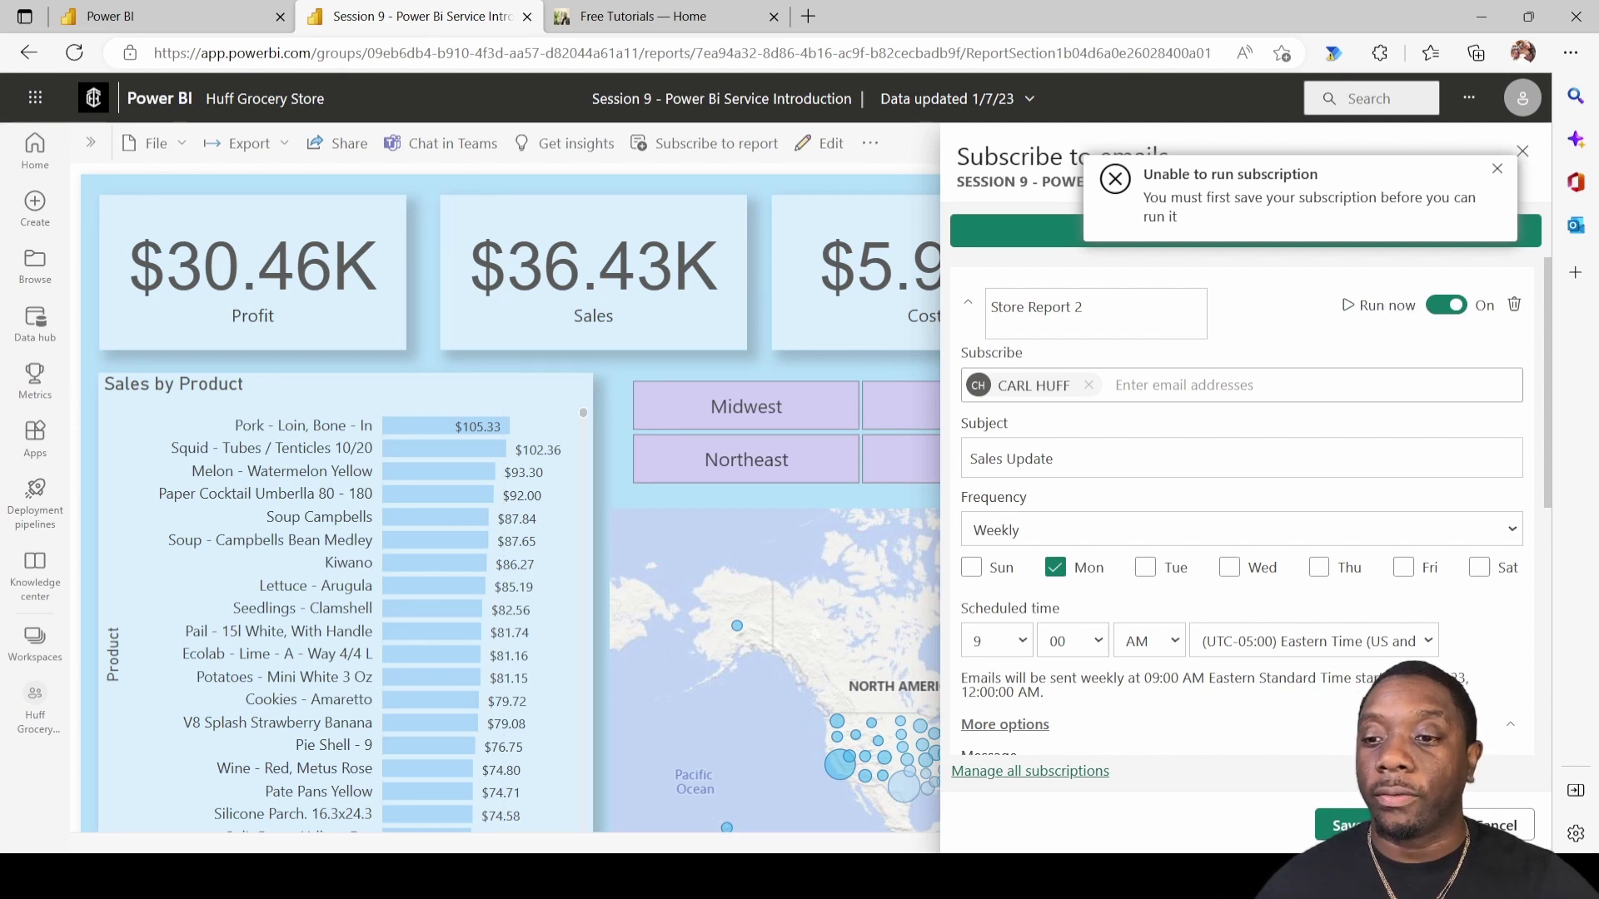
pyautogui.click(1339, 825)
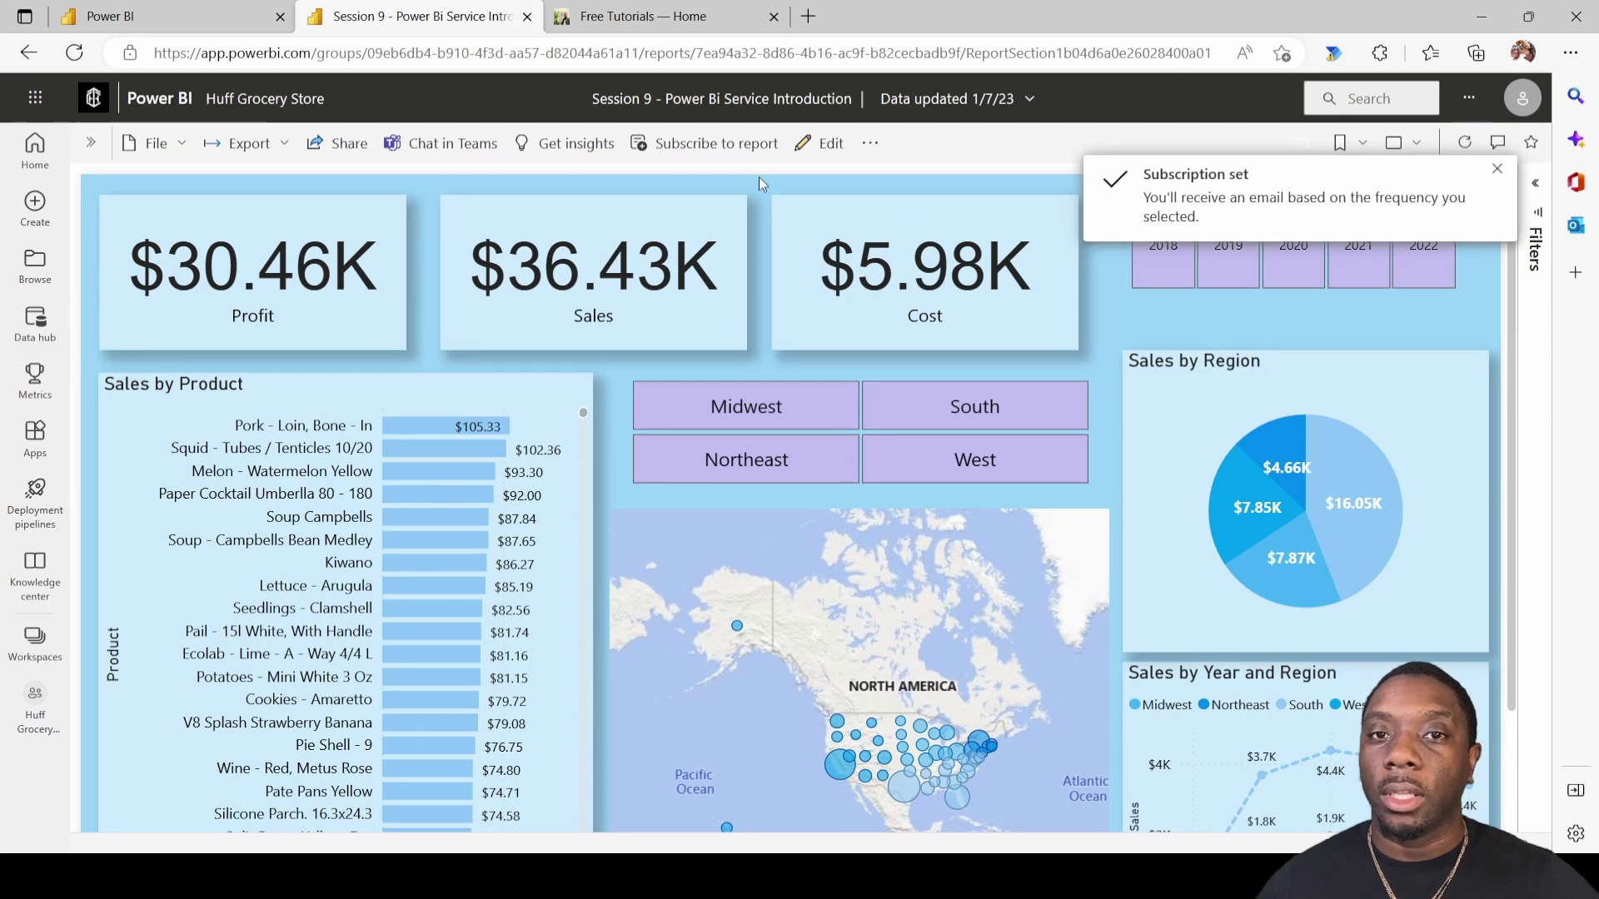
pyautogui.click(706, 143)
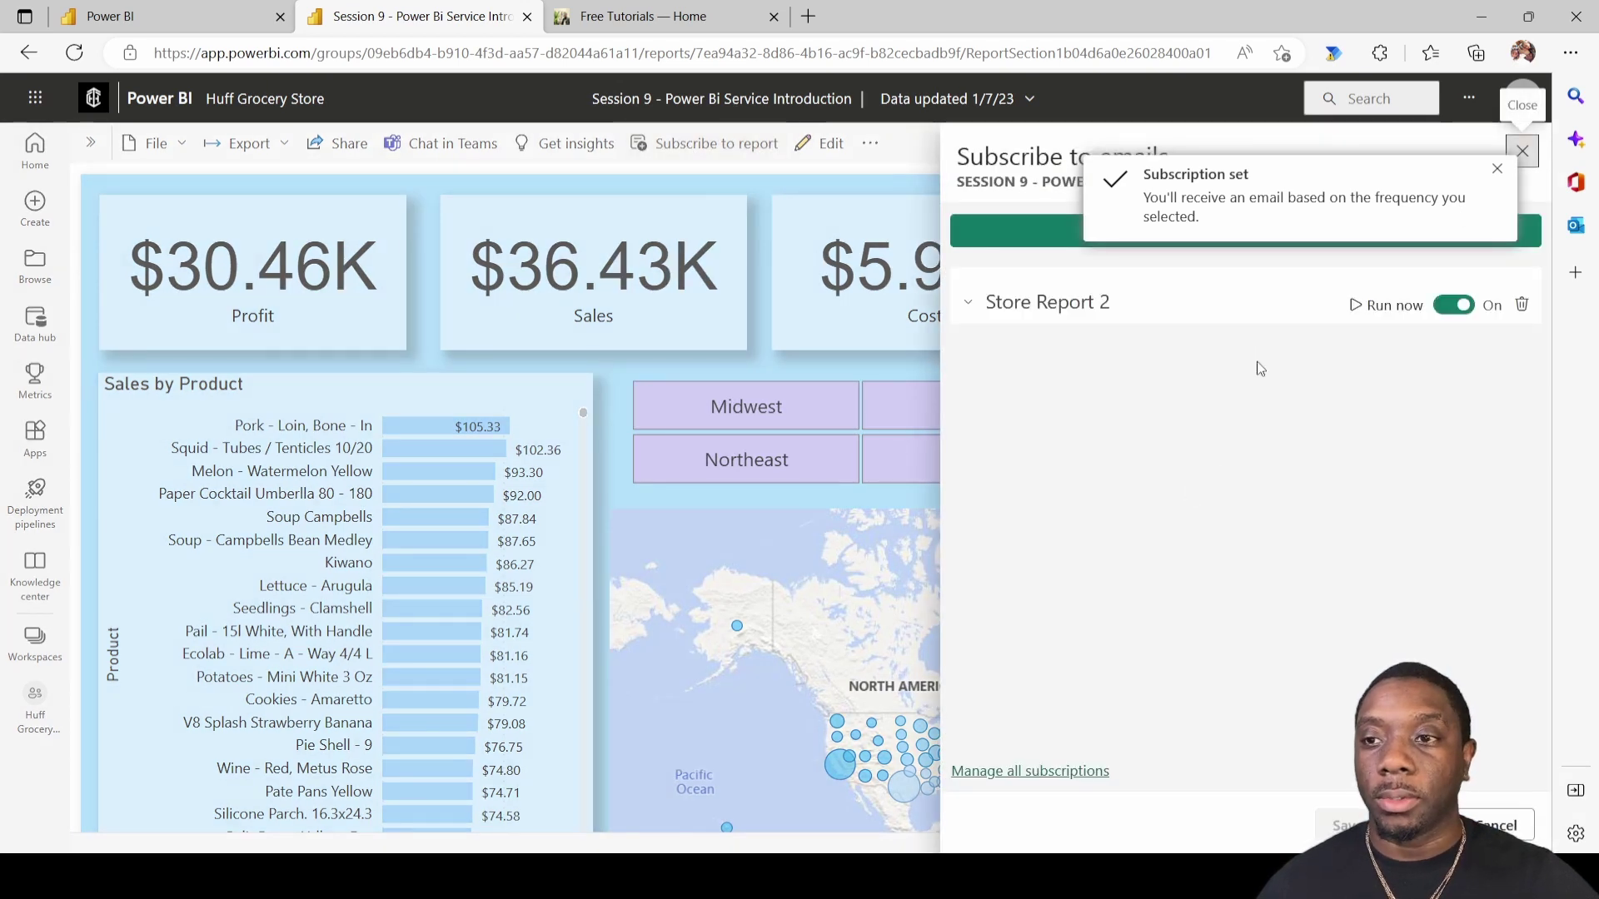
pyautogui.click(1356, 308)
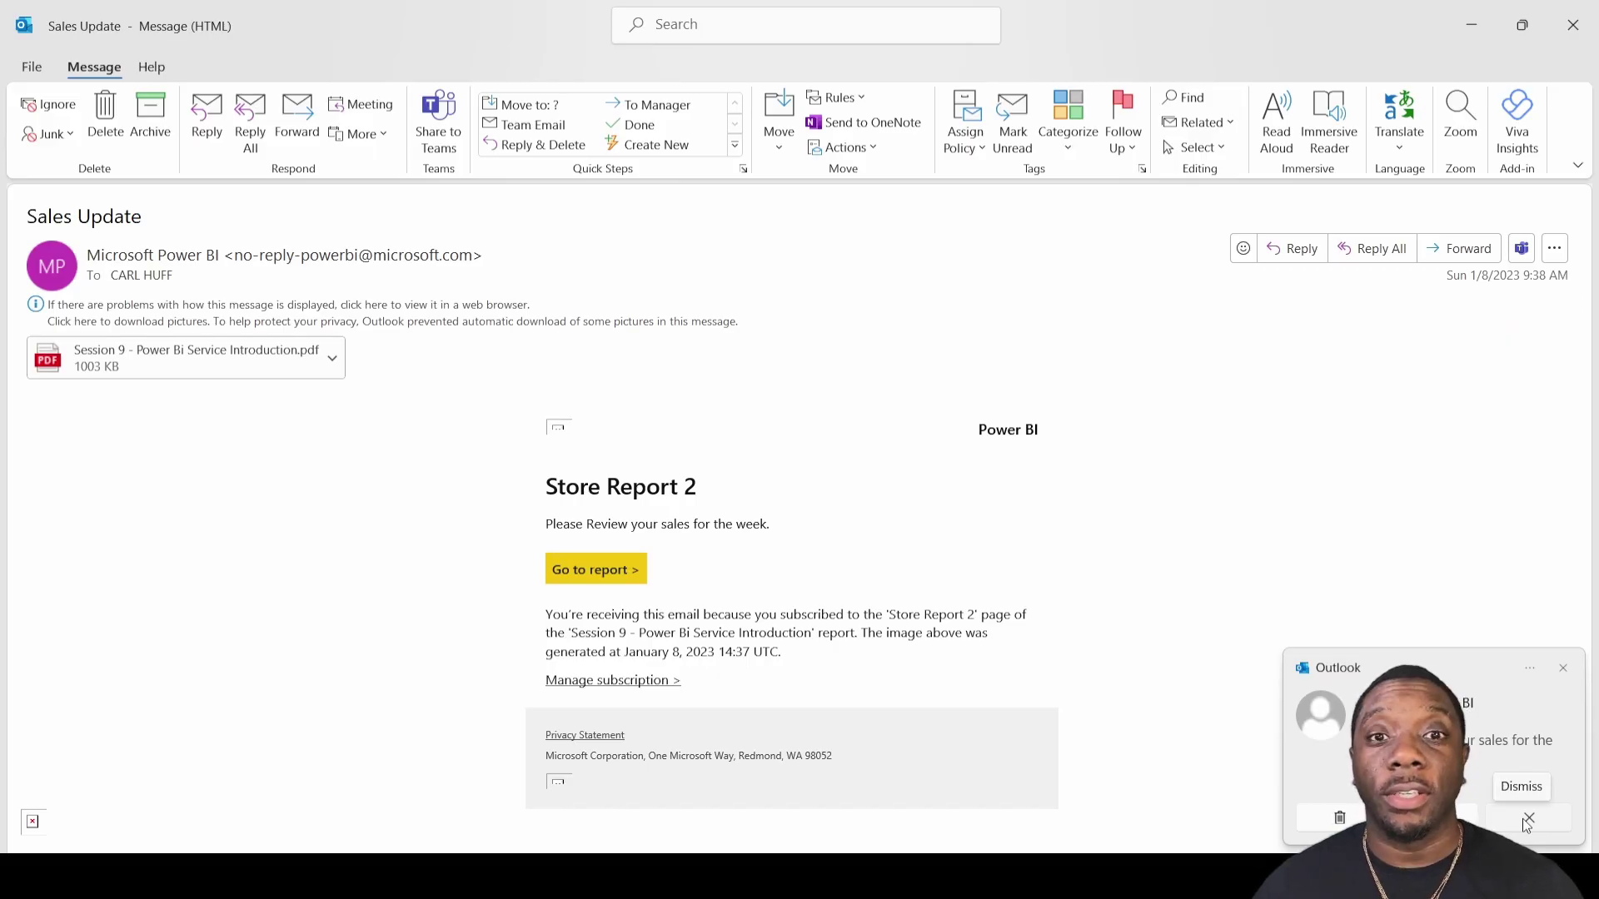
pyautogui.click(1528, 819)
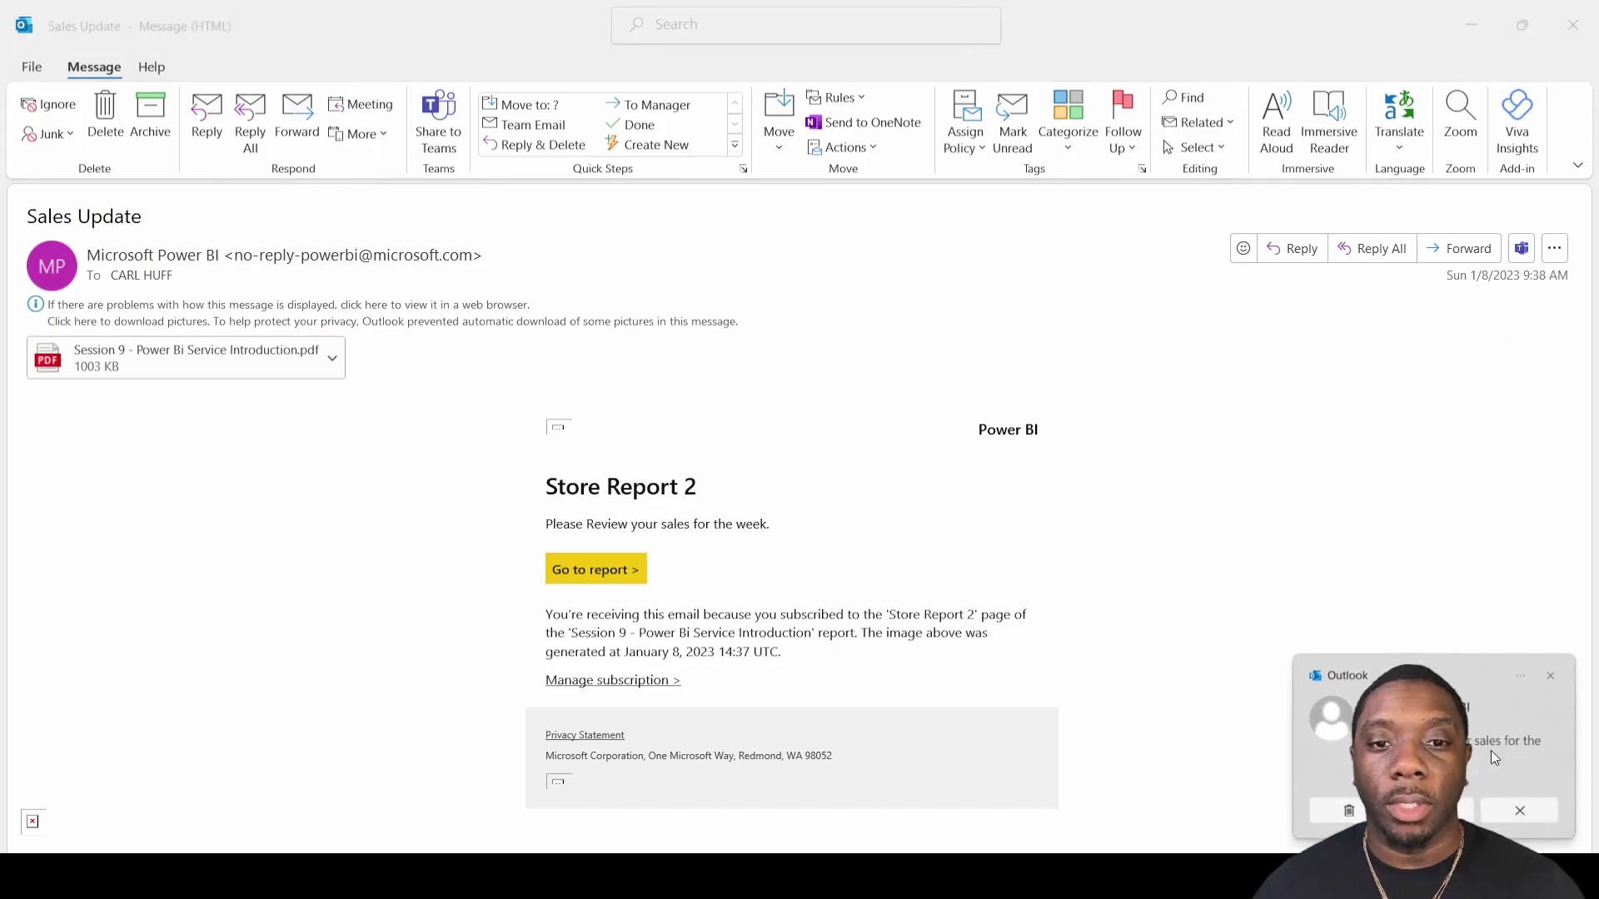
# Step: Download the Sales Update email's pictures and open its Session 9 PDF attachment
pyautogui.click(96, 320)
pyautogui.click(354, 329)
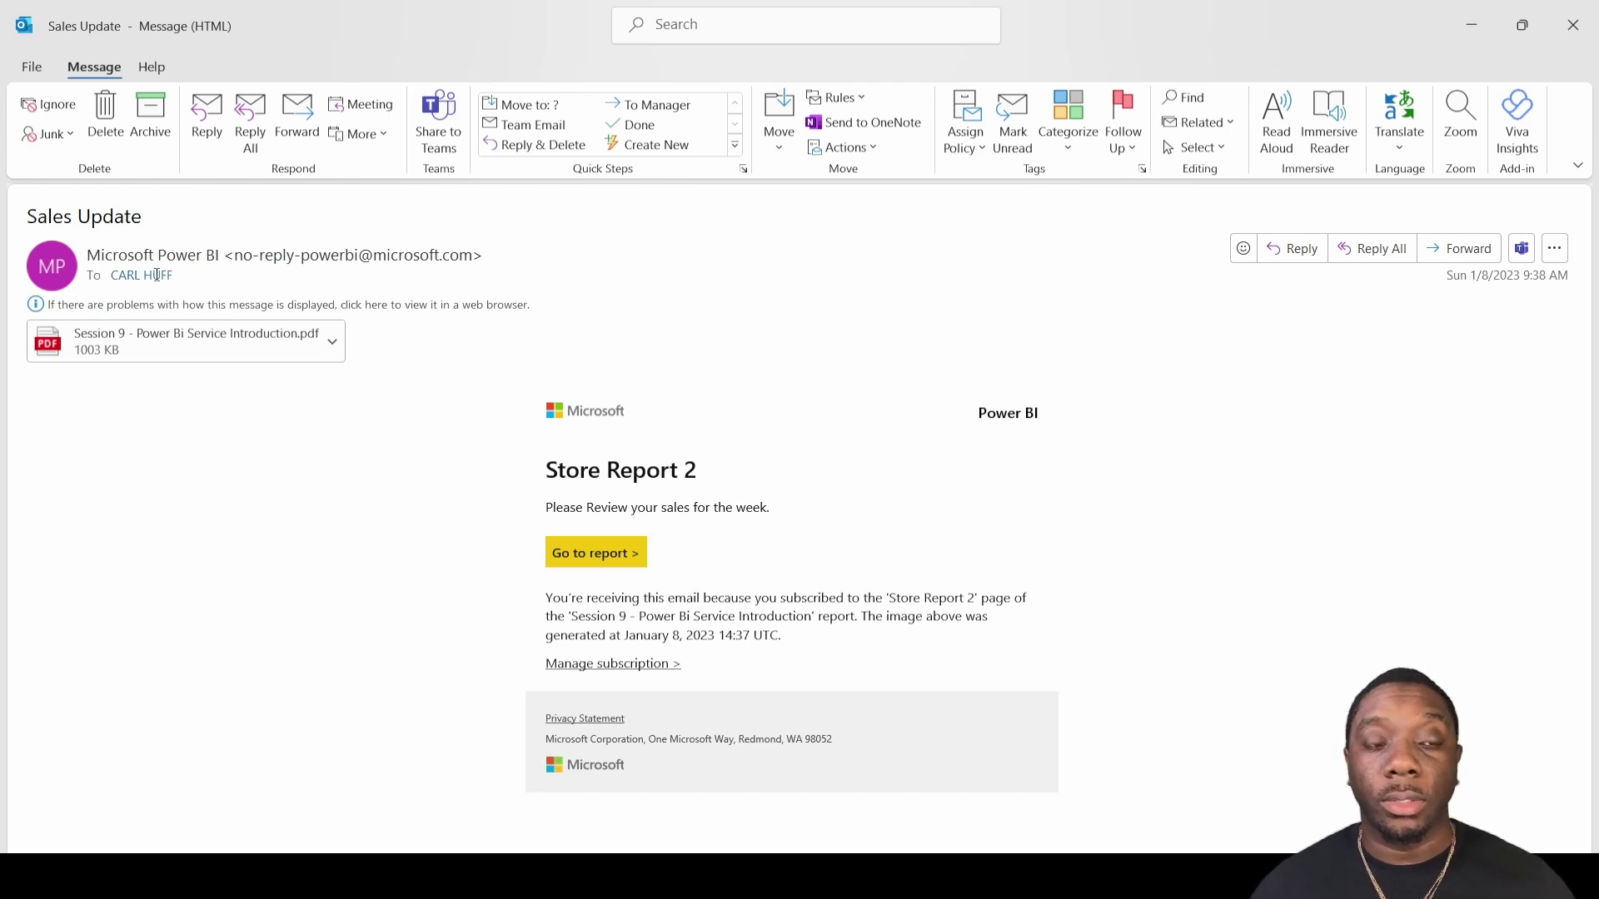
pyautogui.click(131, 277)
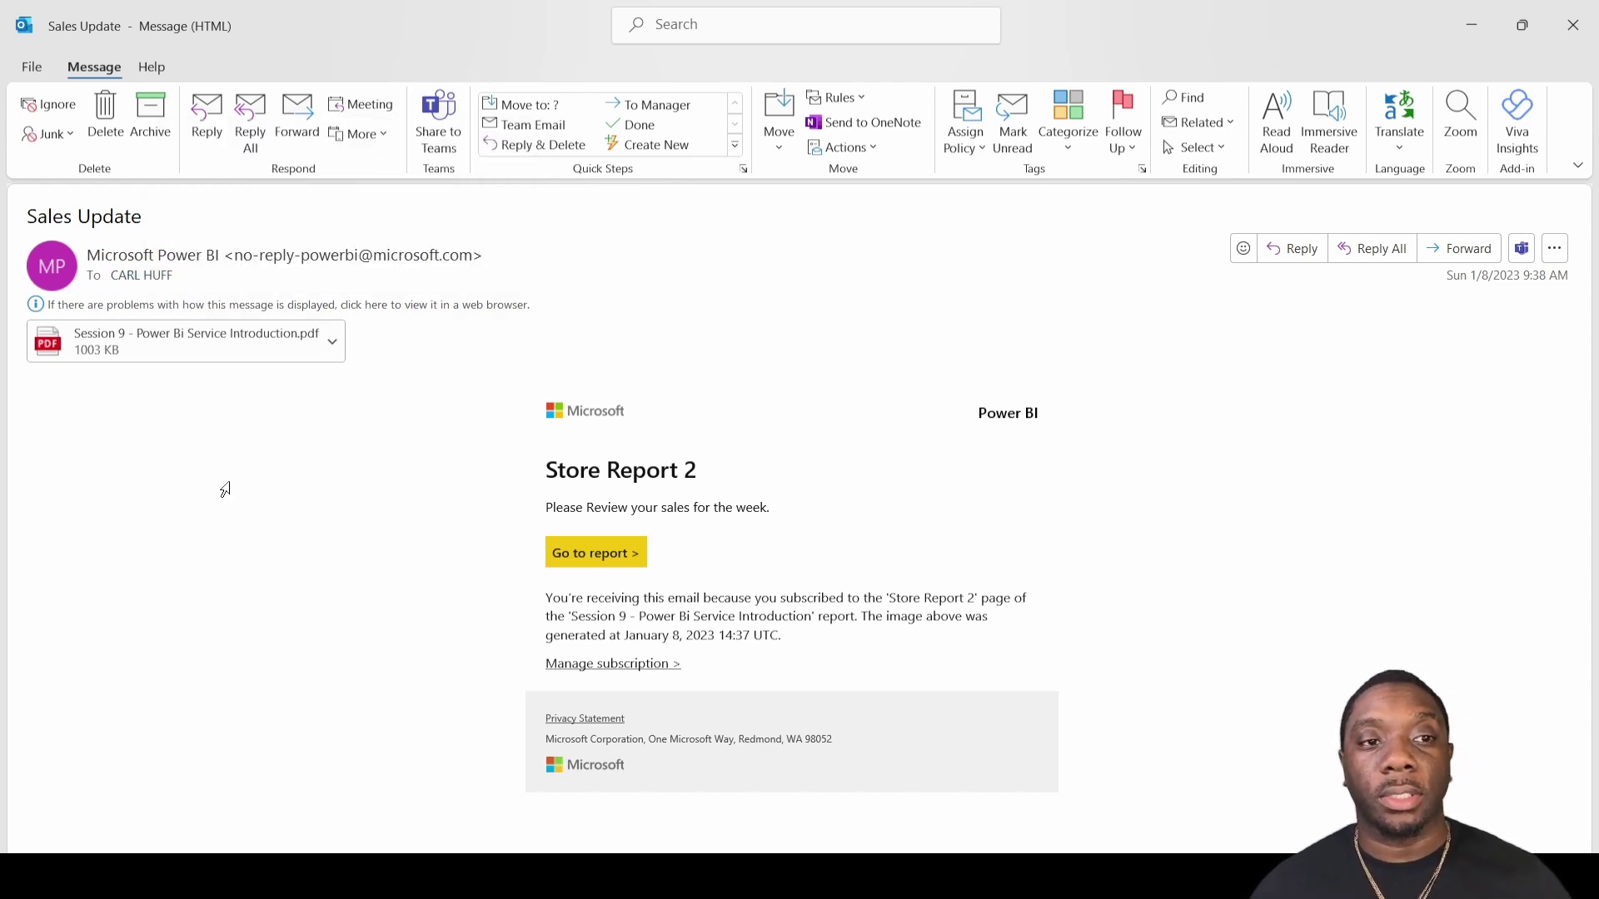
pyautogui.doubleClick(155, 346)
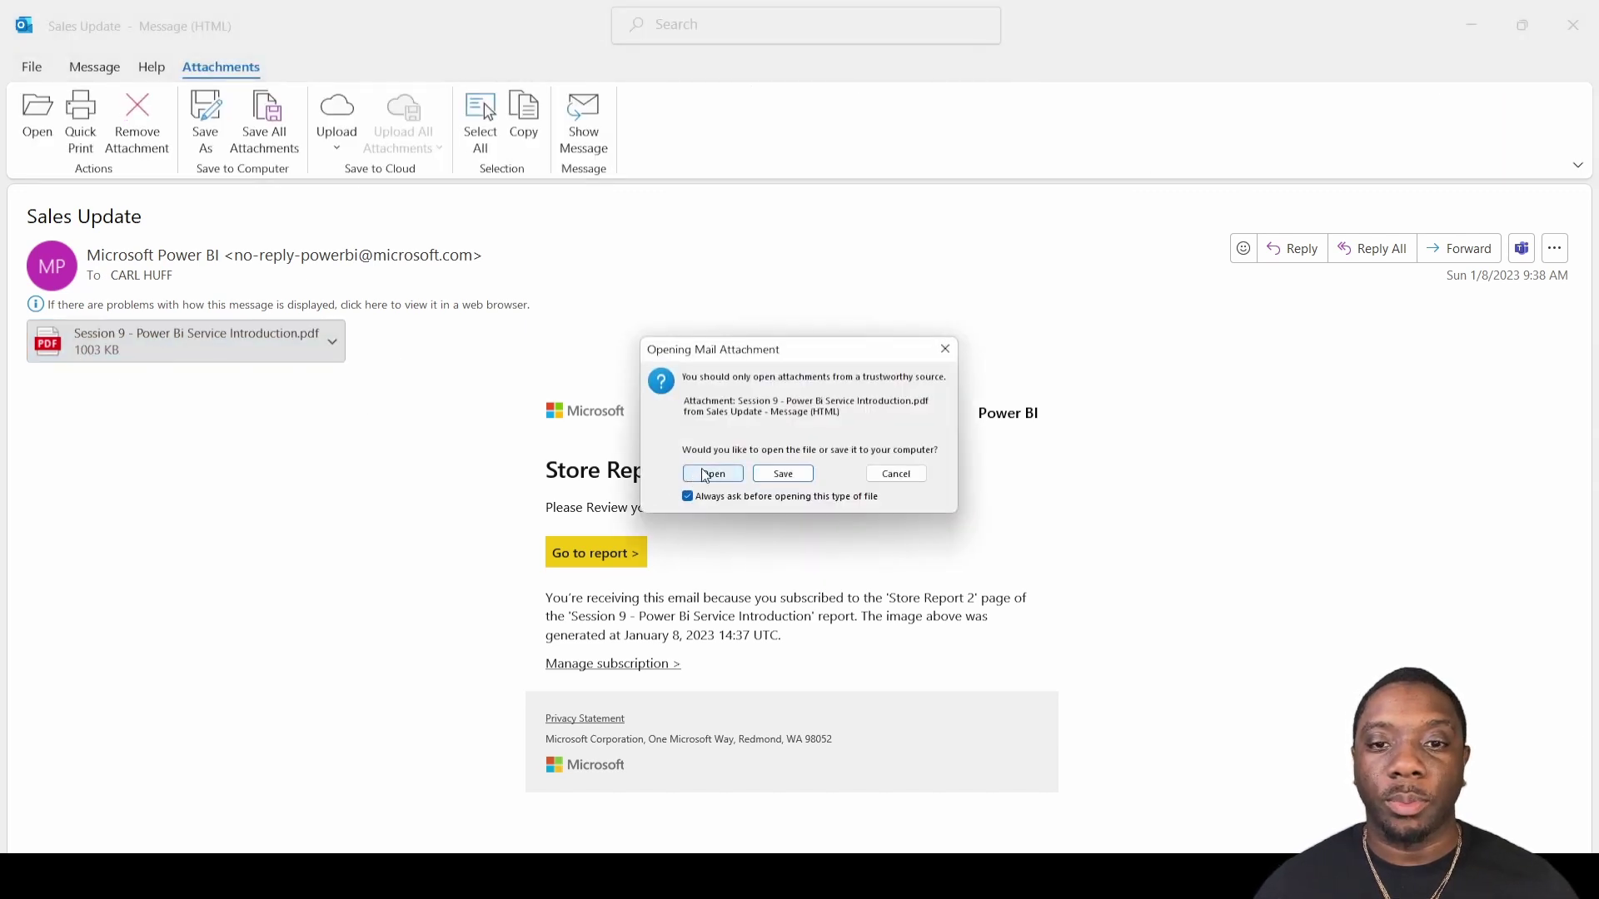
# Step: Open the Store Report 2 PDF, scroll through its pages, then minimize Edge back to Outlook
pyautogui.click(705, 474)
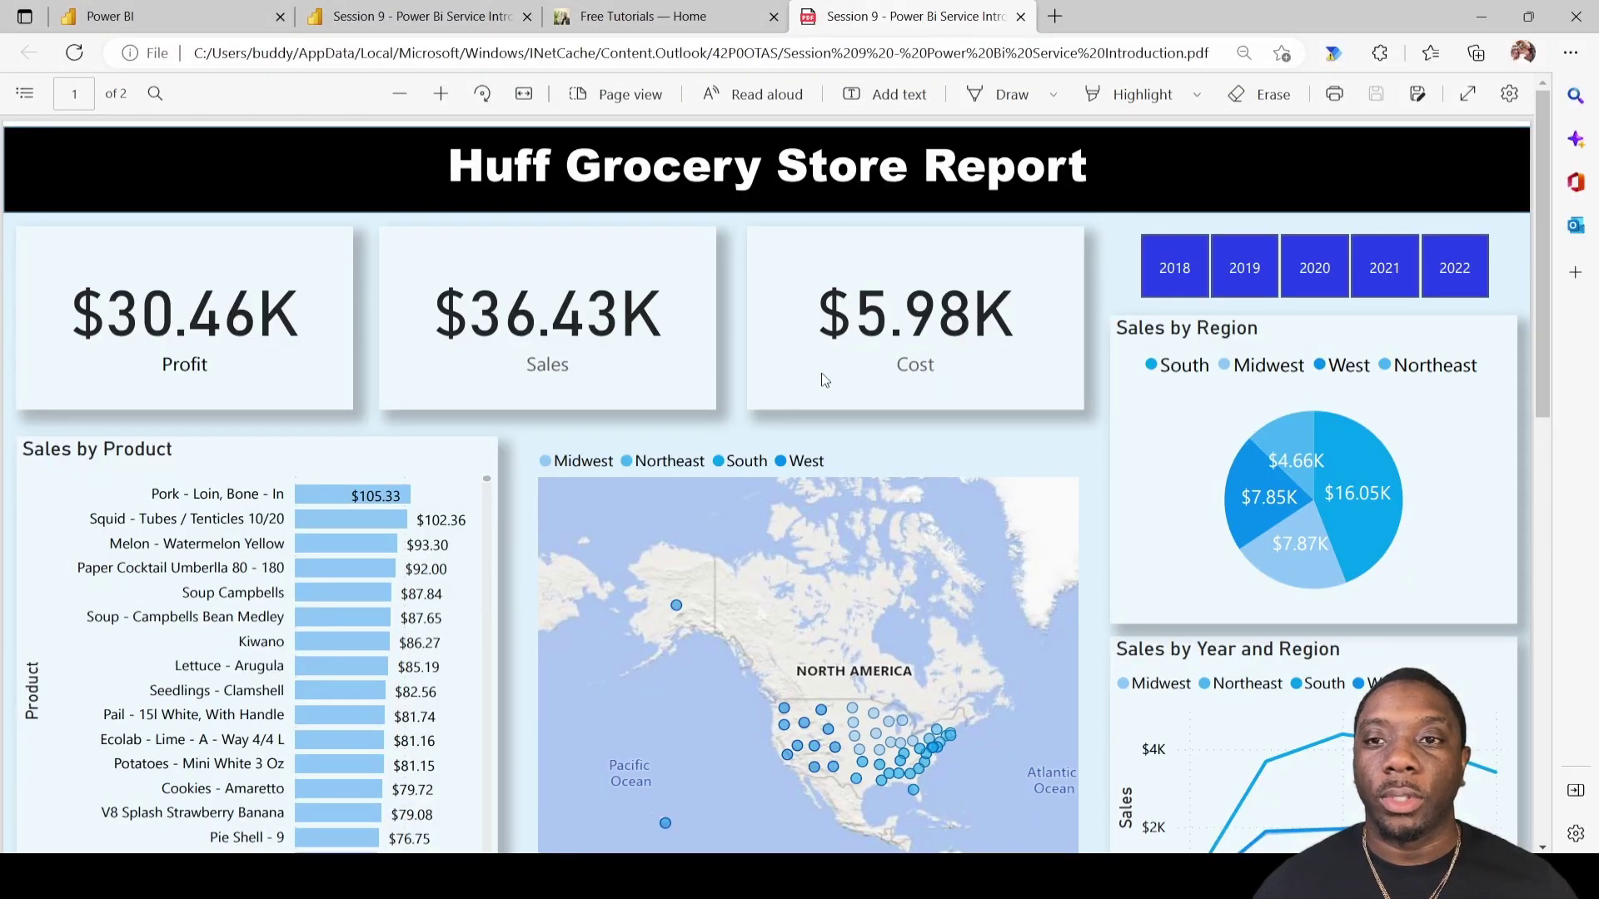
pyautogui.scroll(-5, 822, 379)
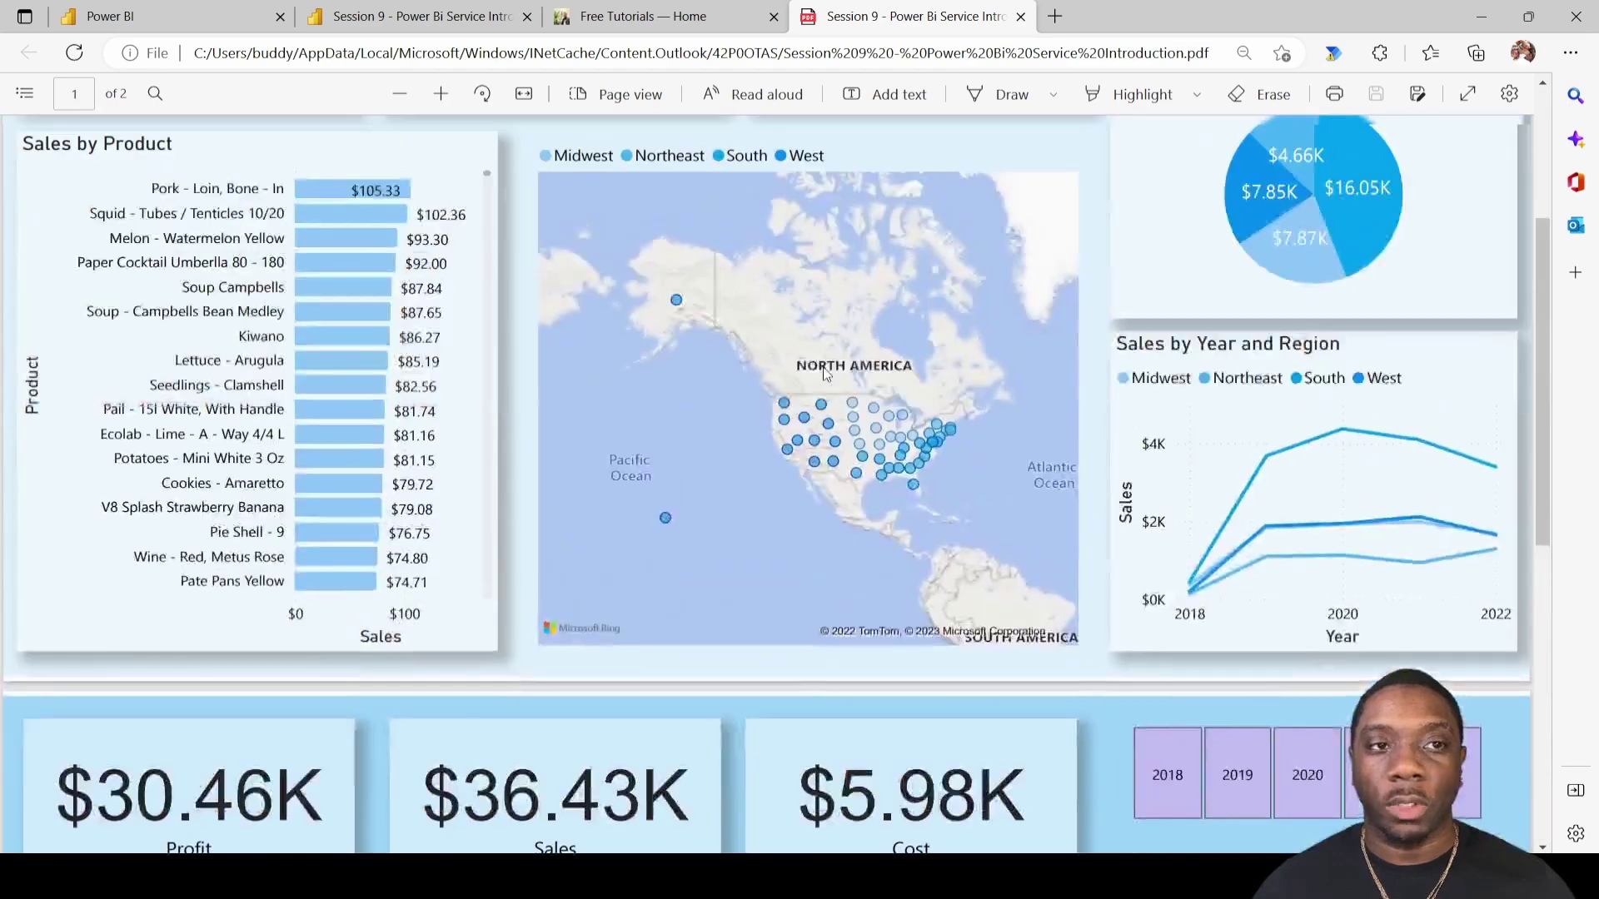
pyautogui.scroll(-5, 823, 371)
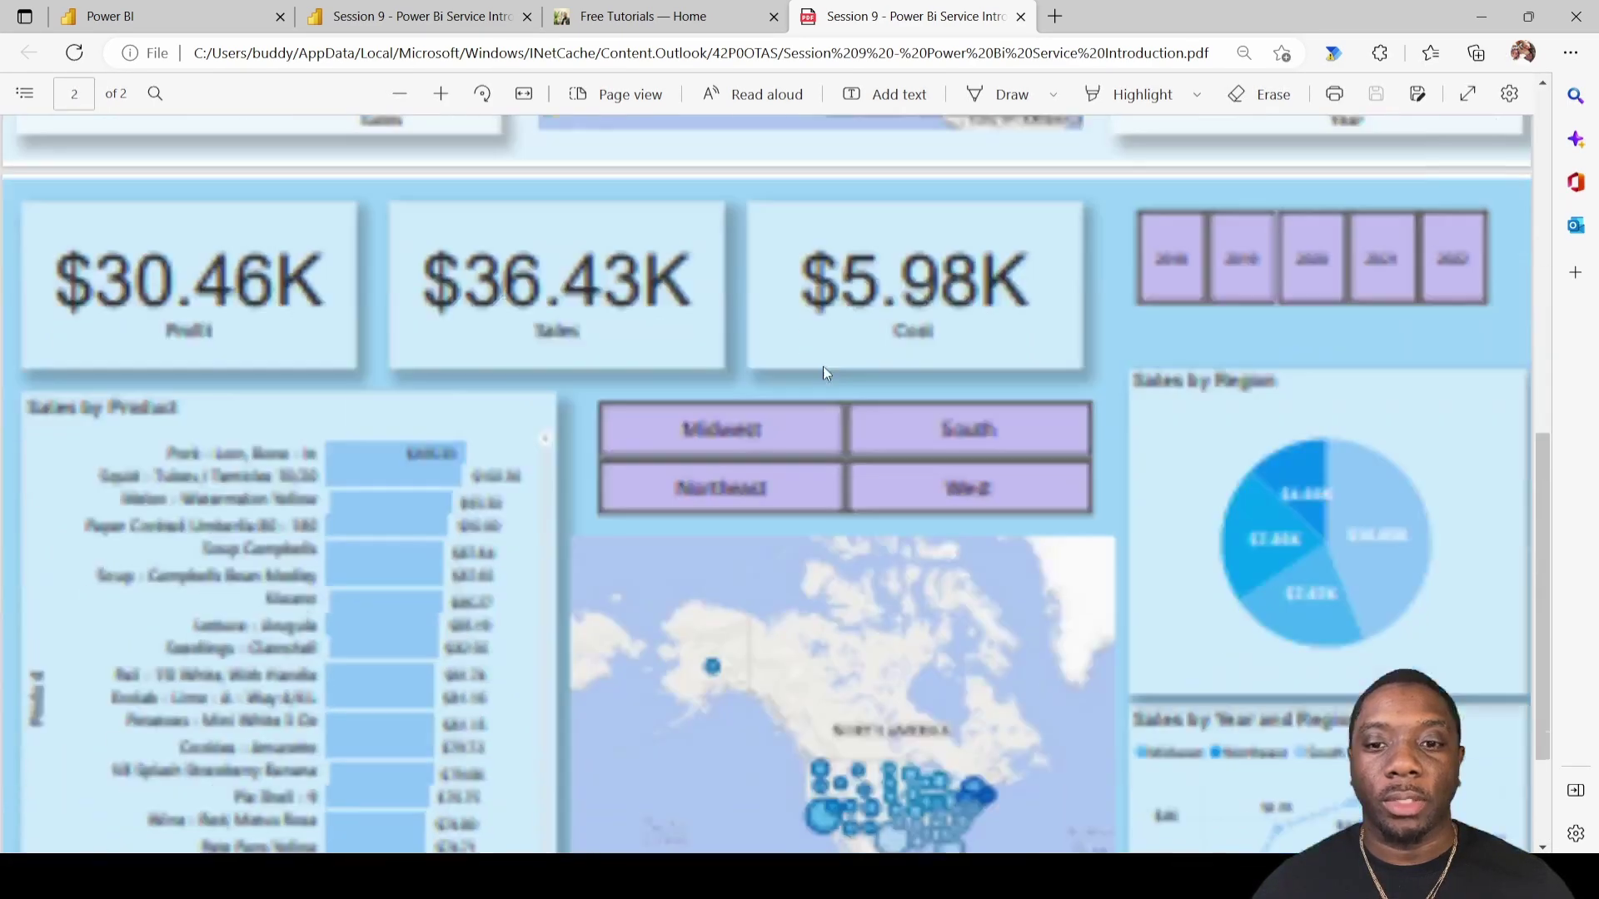
pyautogui.scroll(-2, 823, 367)
pyautogui.scroll(-1, 823, 367)
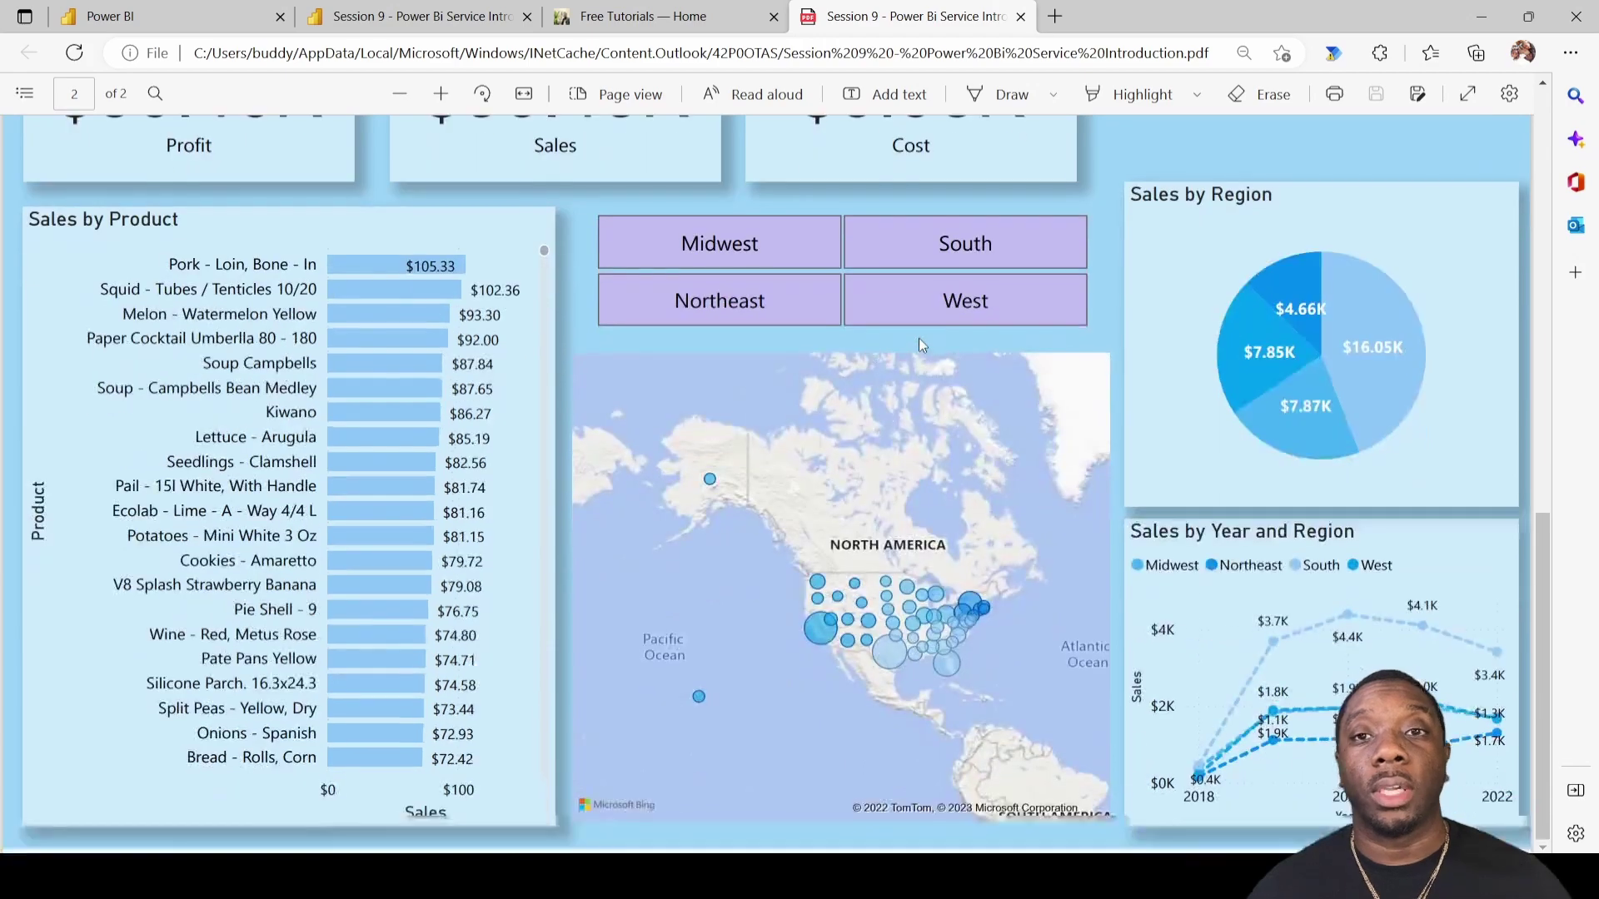
pyautogui.click(1481, 16)
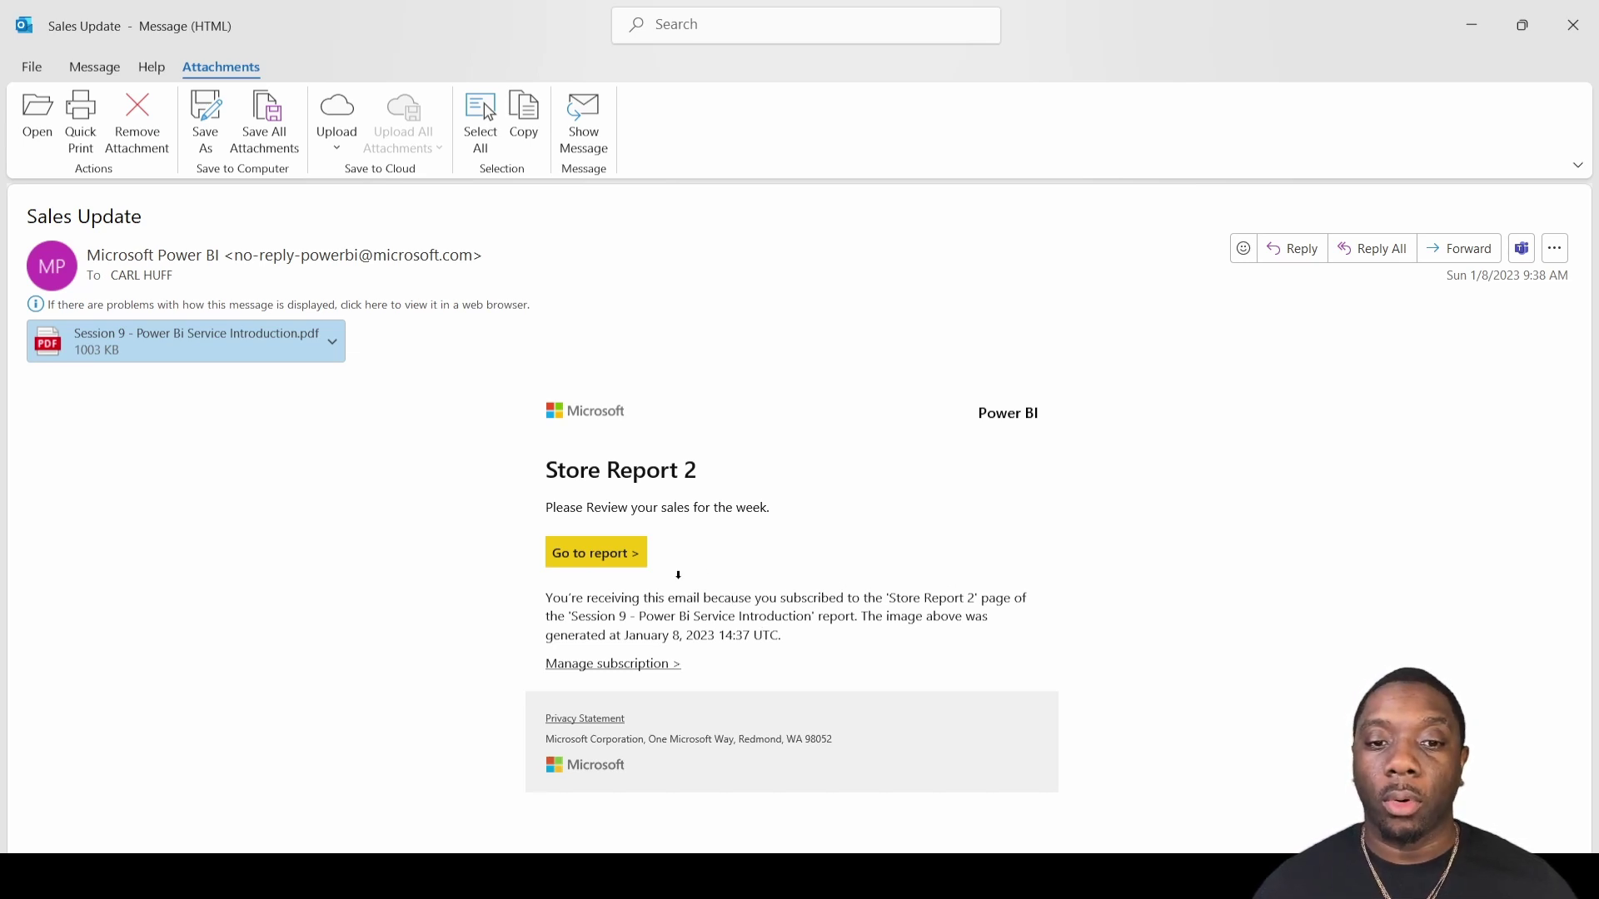
# Step: Follow the email's 'Go to report' link and sign in with the work account
pyautogui.click(602, 556)
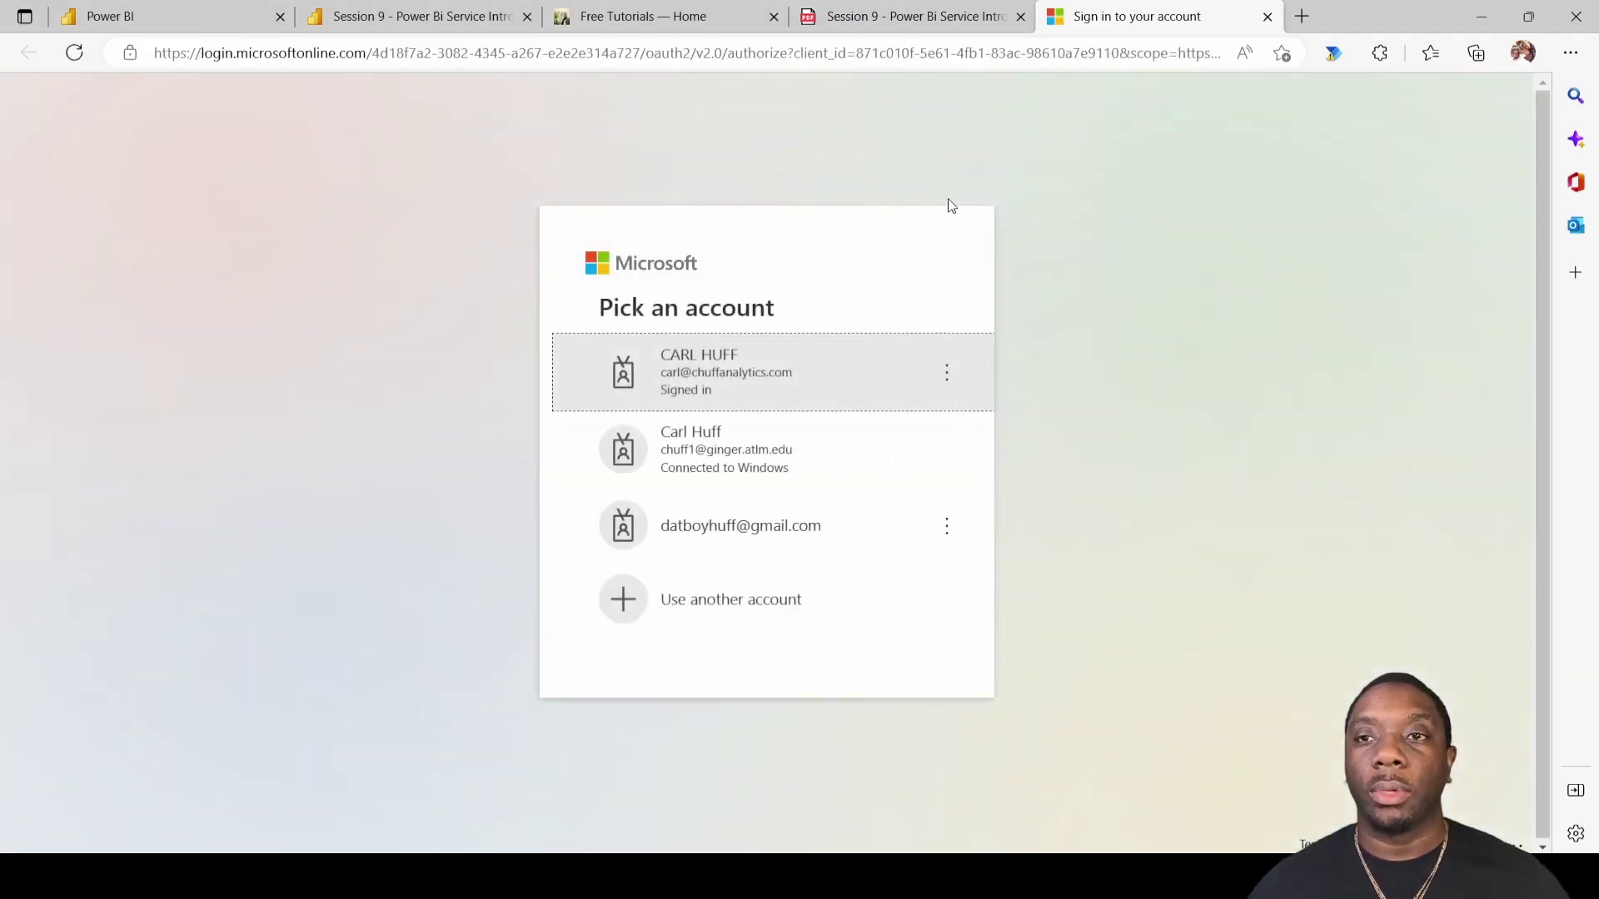
pyautogui.click(708, 366)
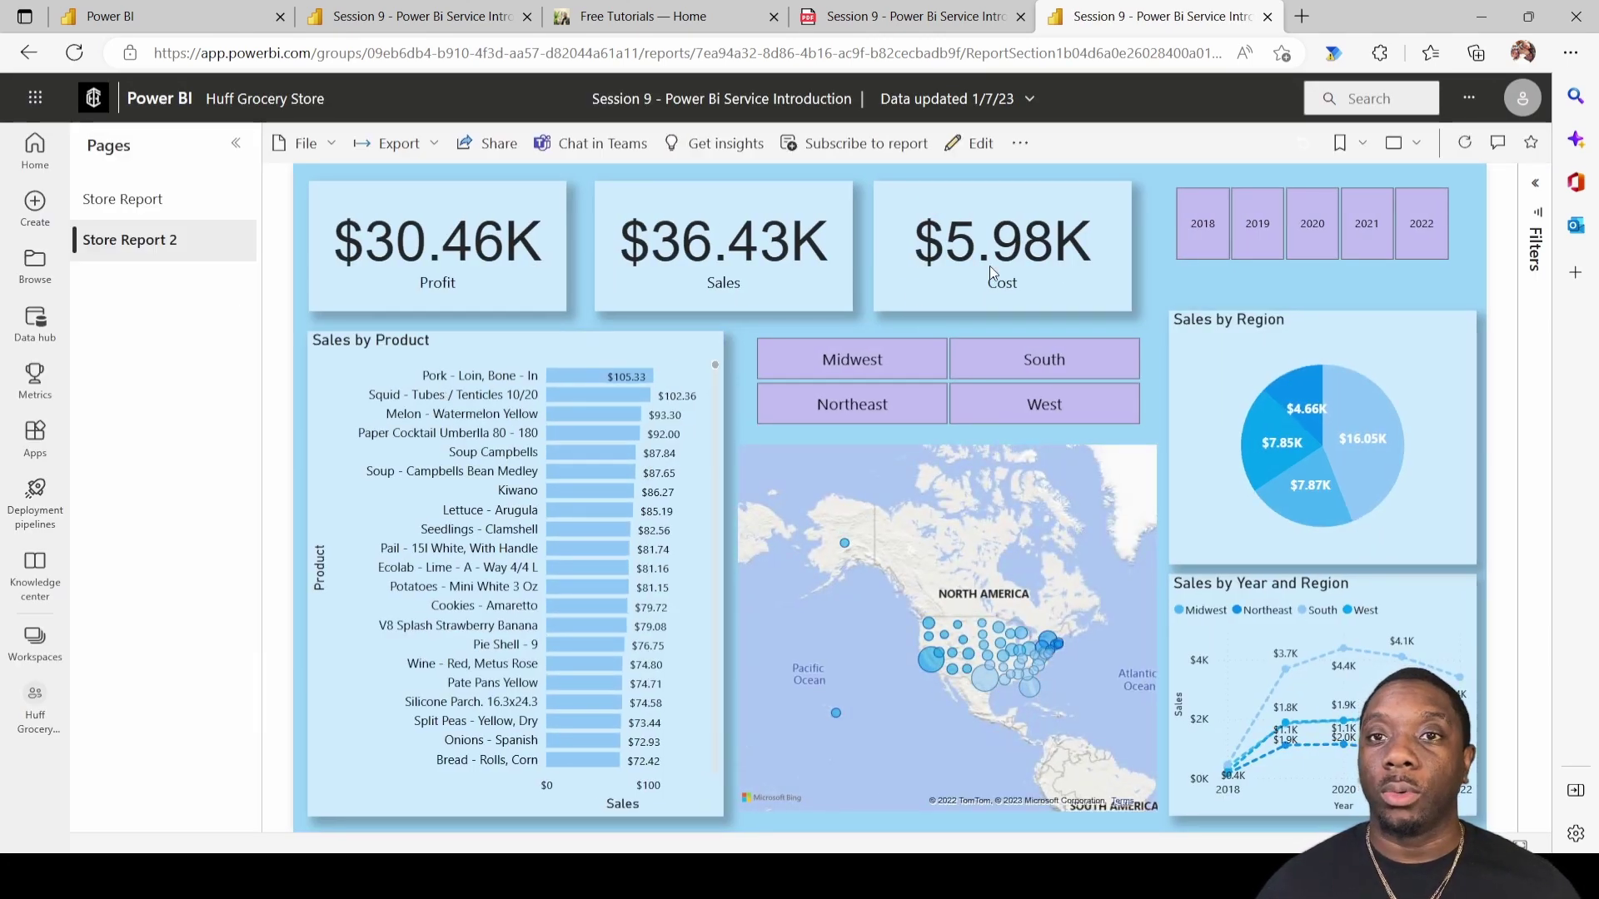
# Step: Close the duplicate report tab and turn off the Store Report 2 subscription, saving the change
pyautogui.click(1269, 17)
pyautogui.click(467, 16)
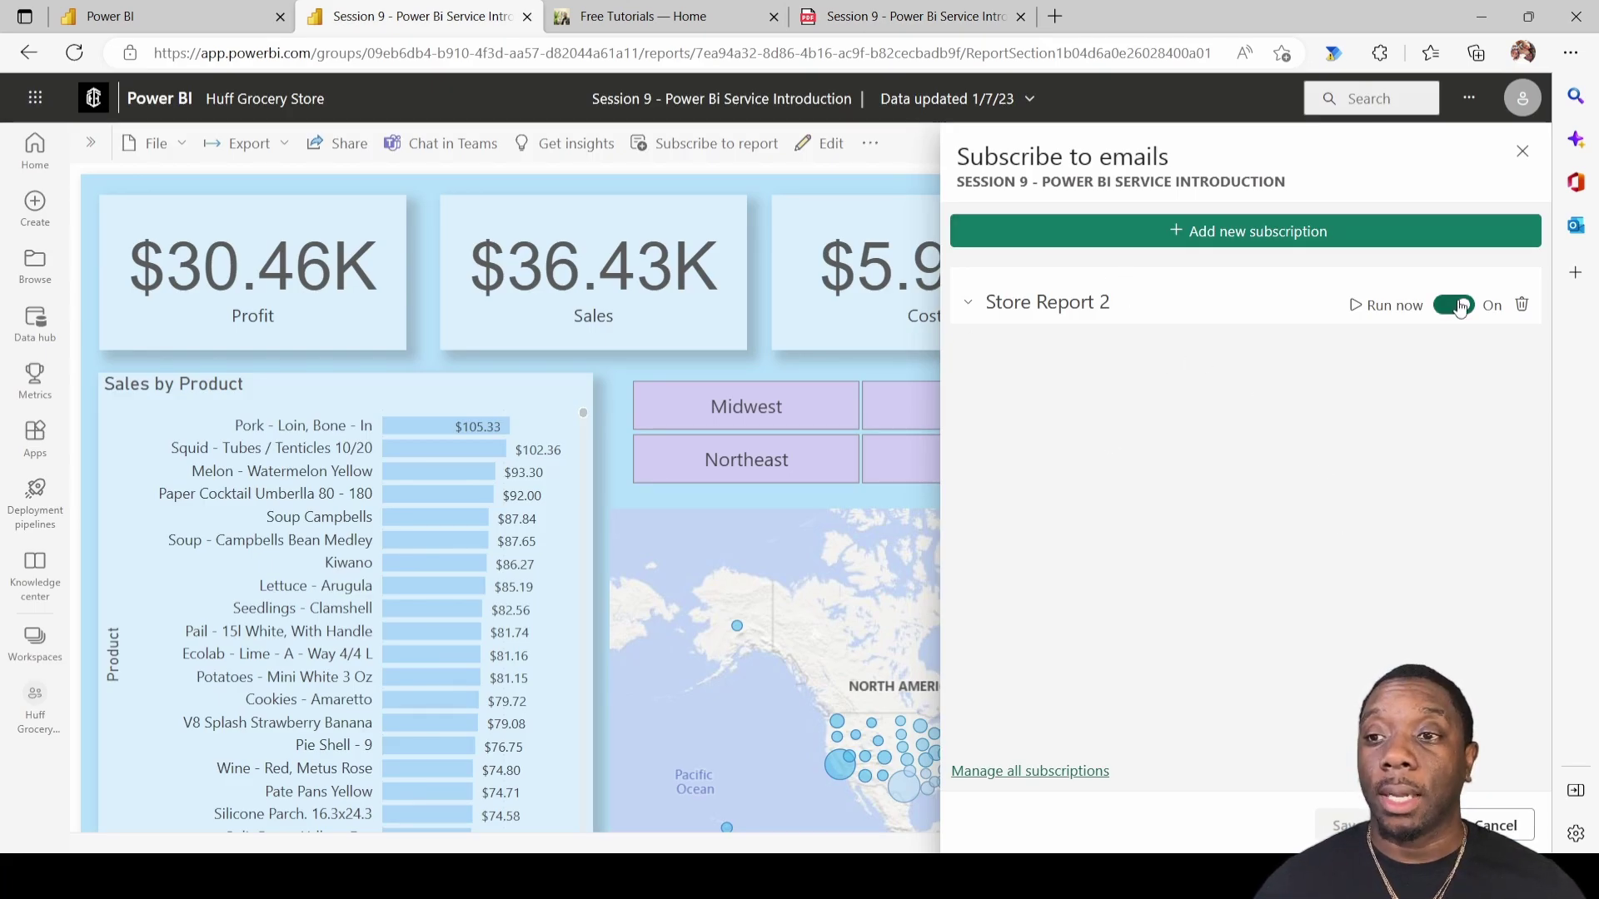
pyautogui.click(1454, 306)
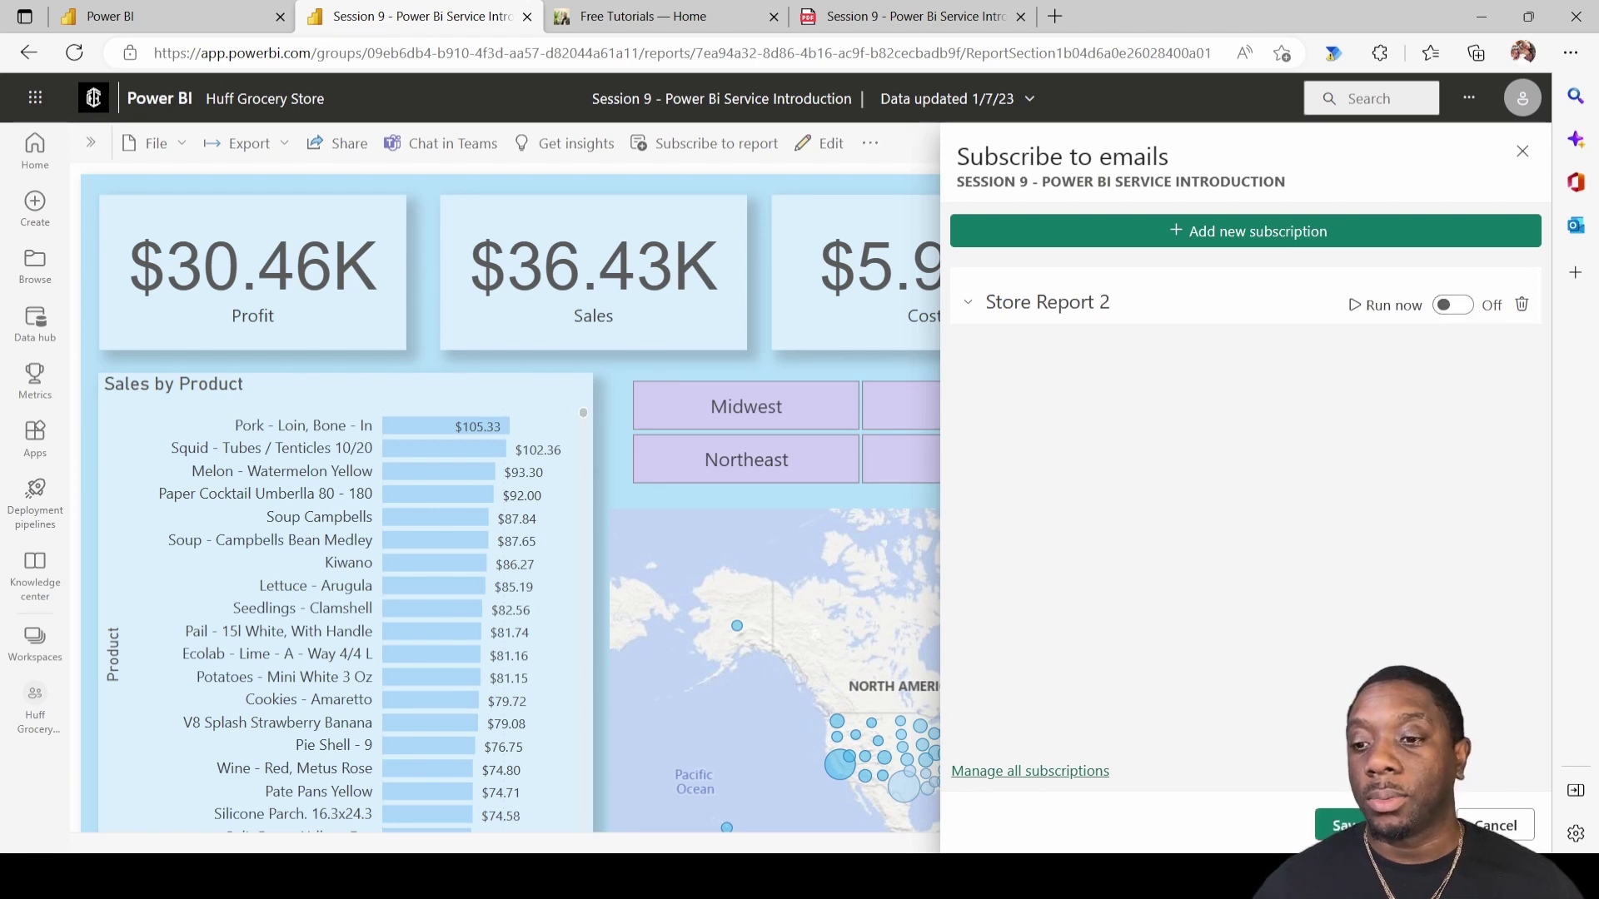
pyautogui.click(1420, 825)
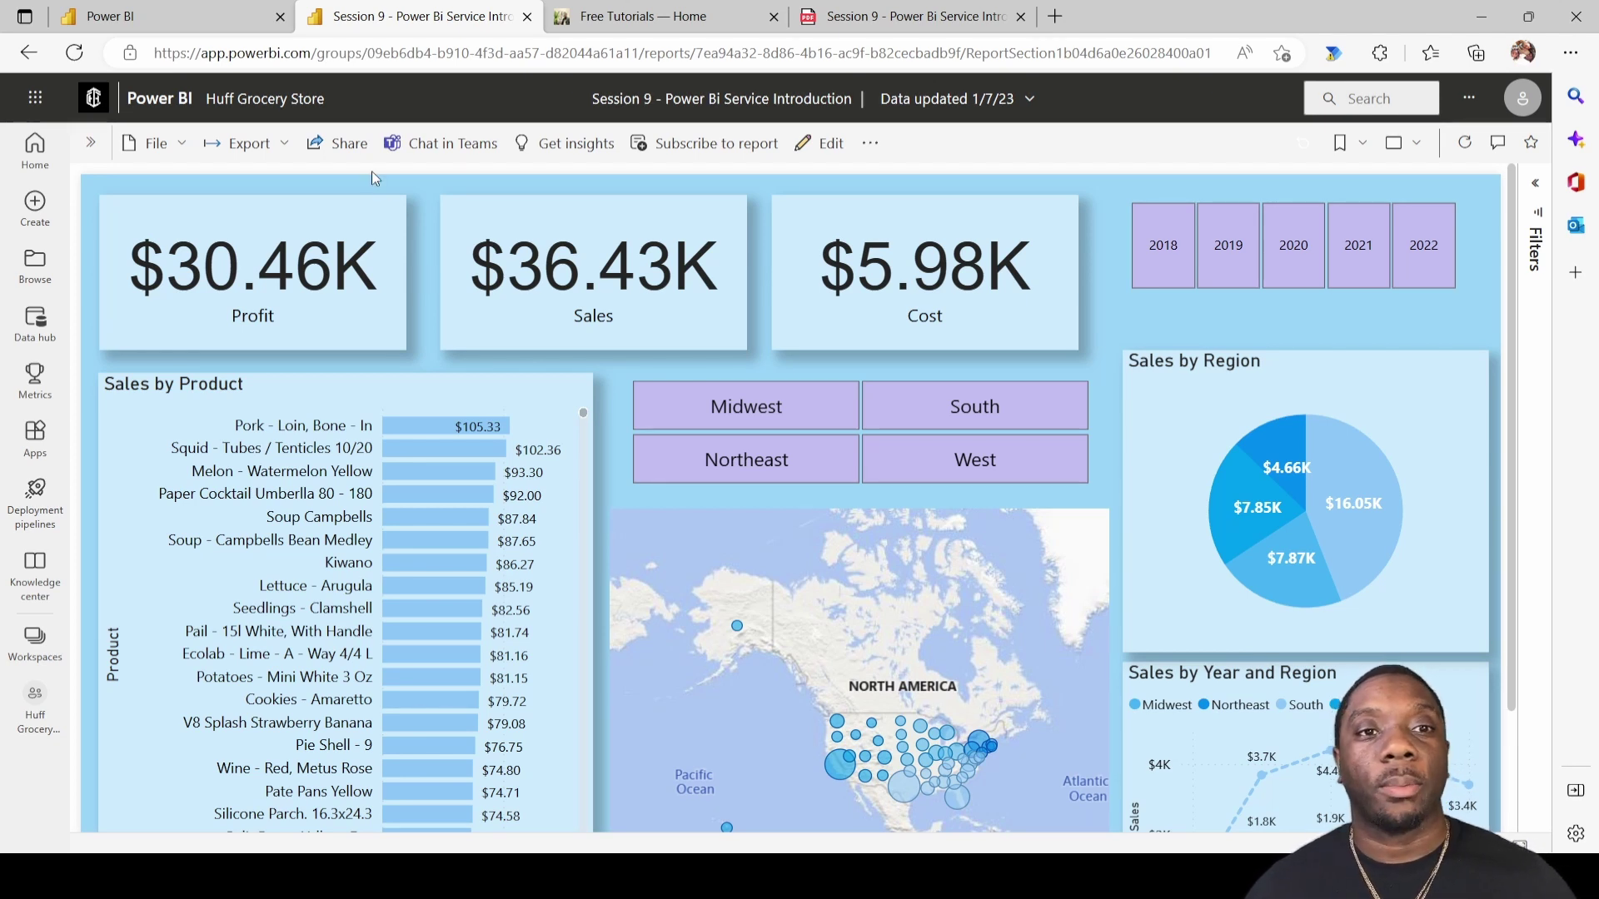
# Step: Start sharing the report and add the suggested colleague as the recipient
pyautogui.click(337, 147)
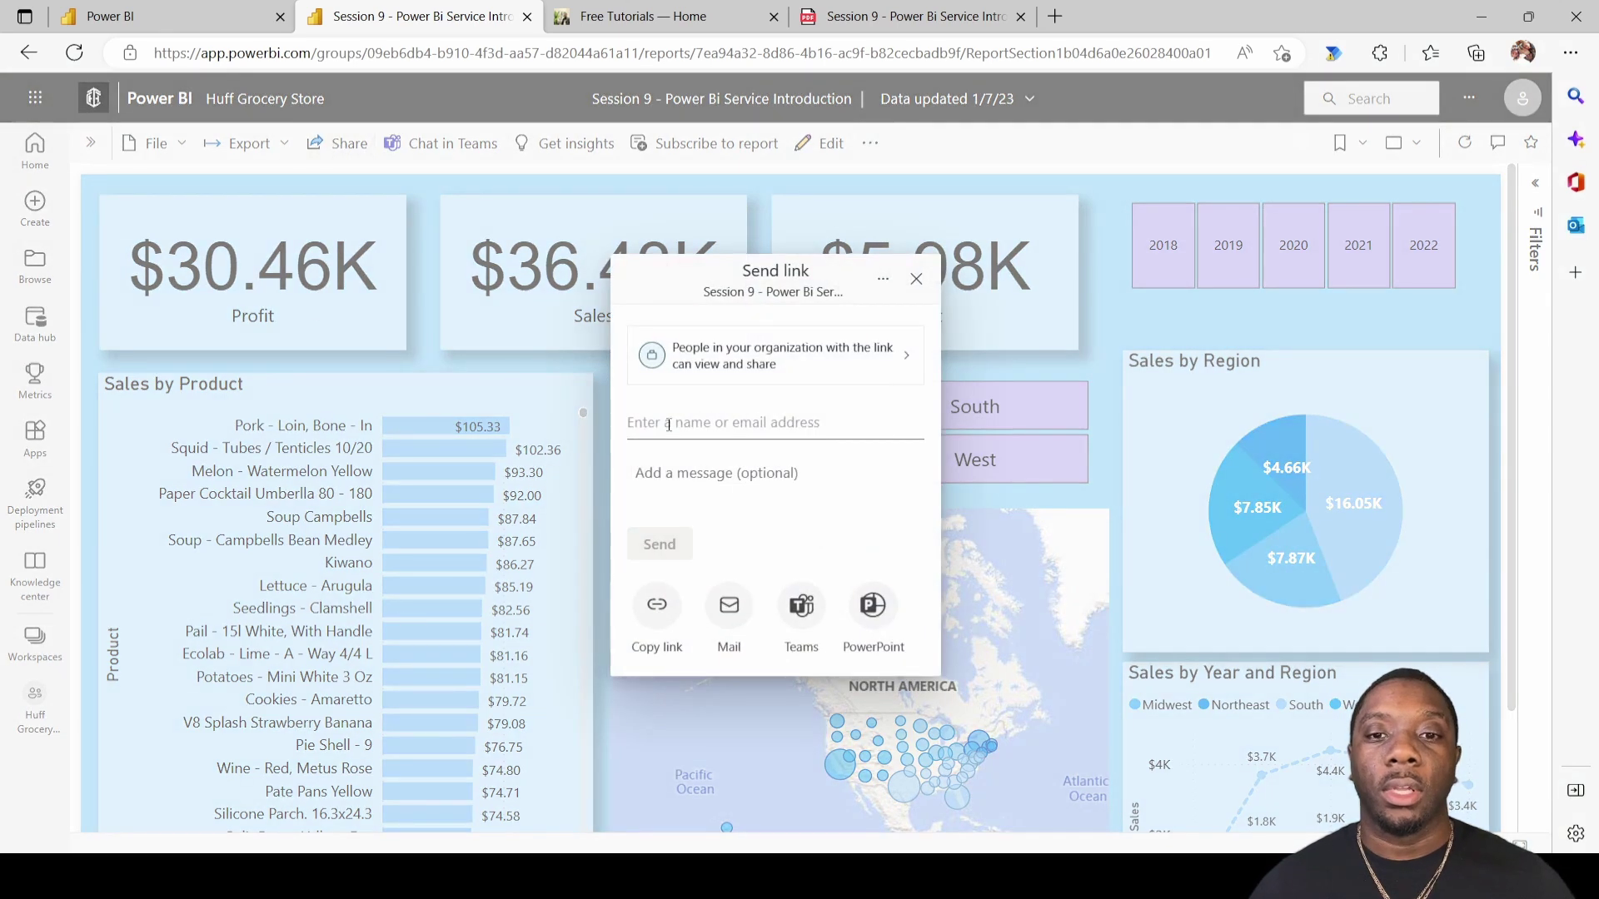
pyautogui.write('c')
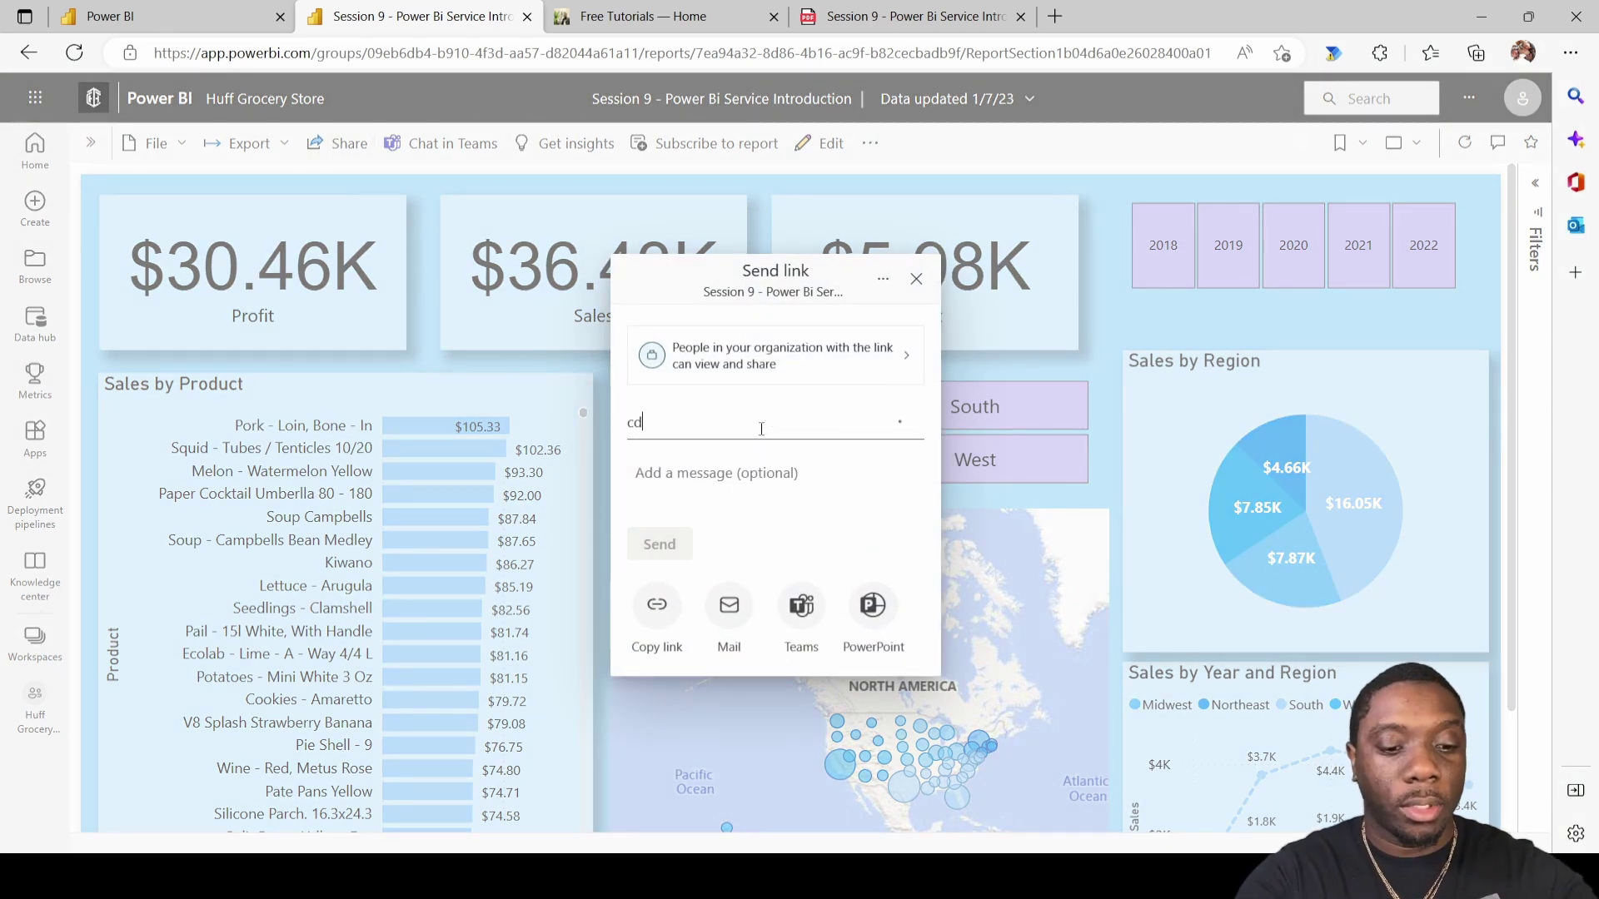
pyautogui.write('arl')
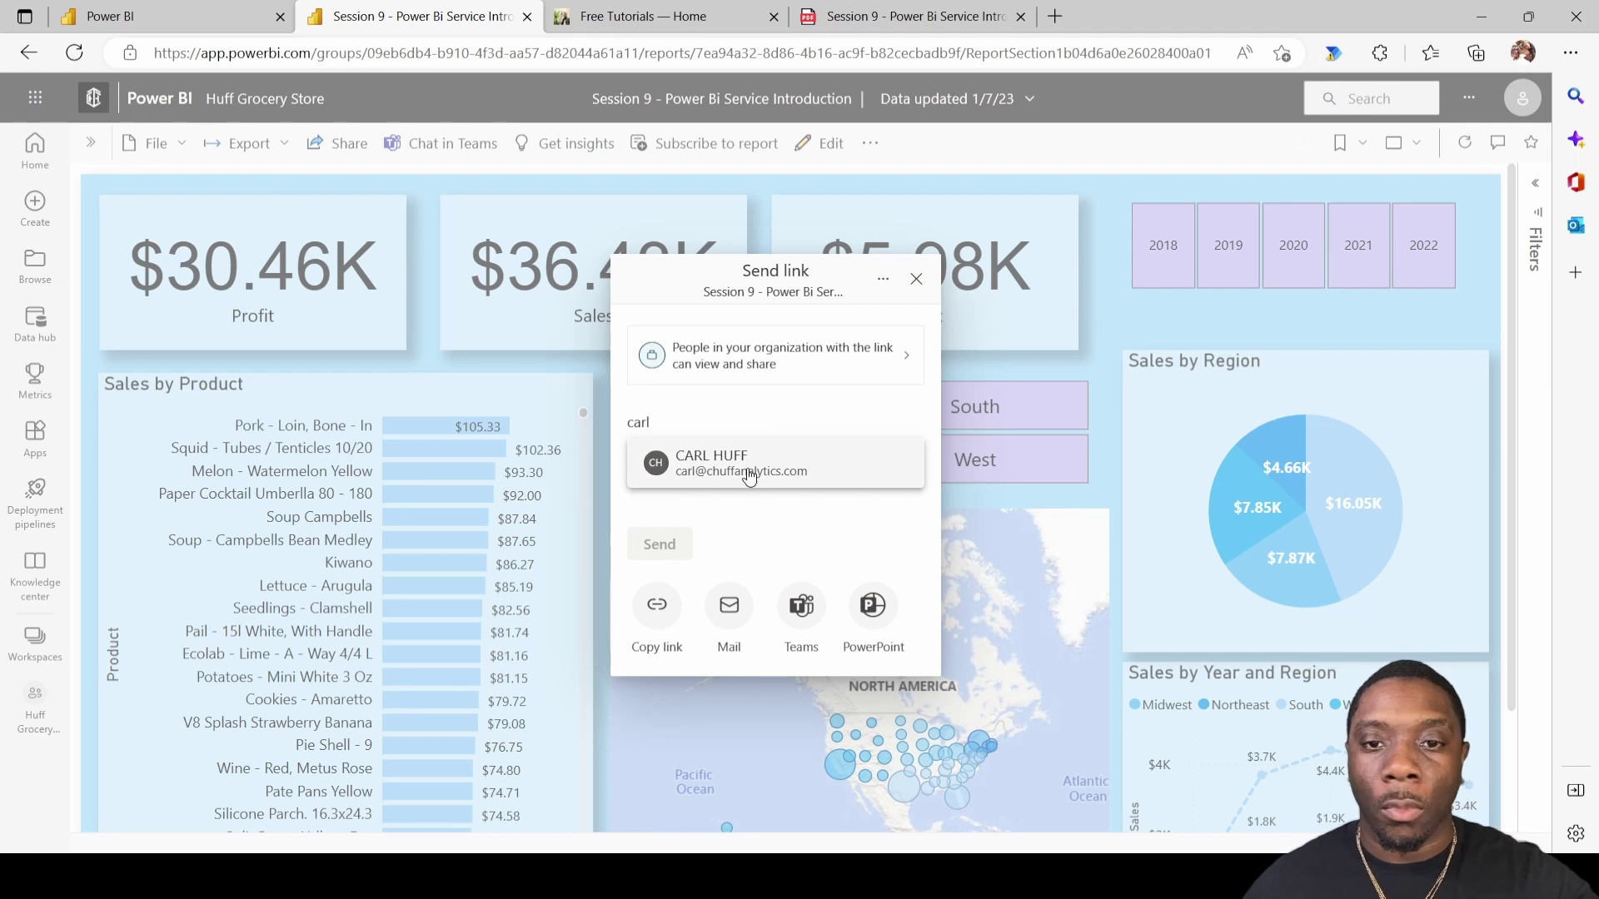
pyautogui.click(749, 468)
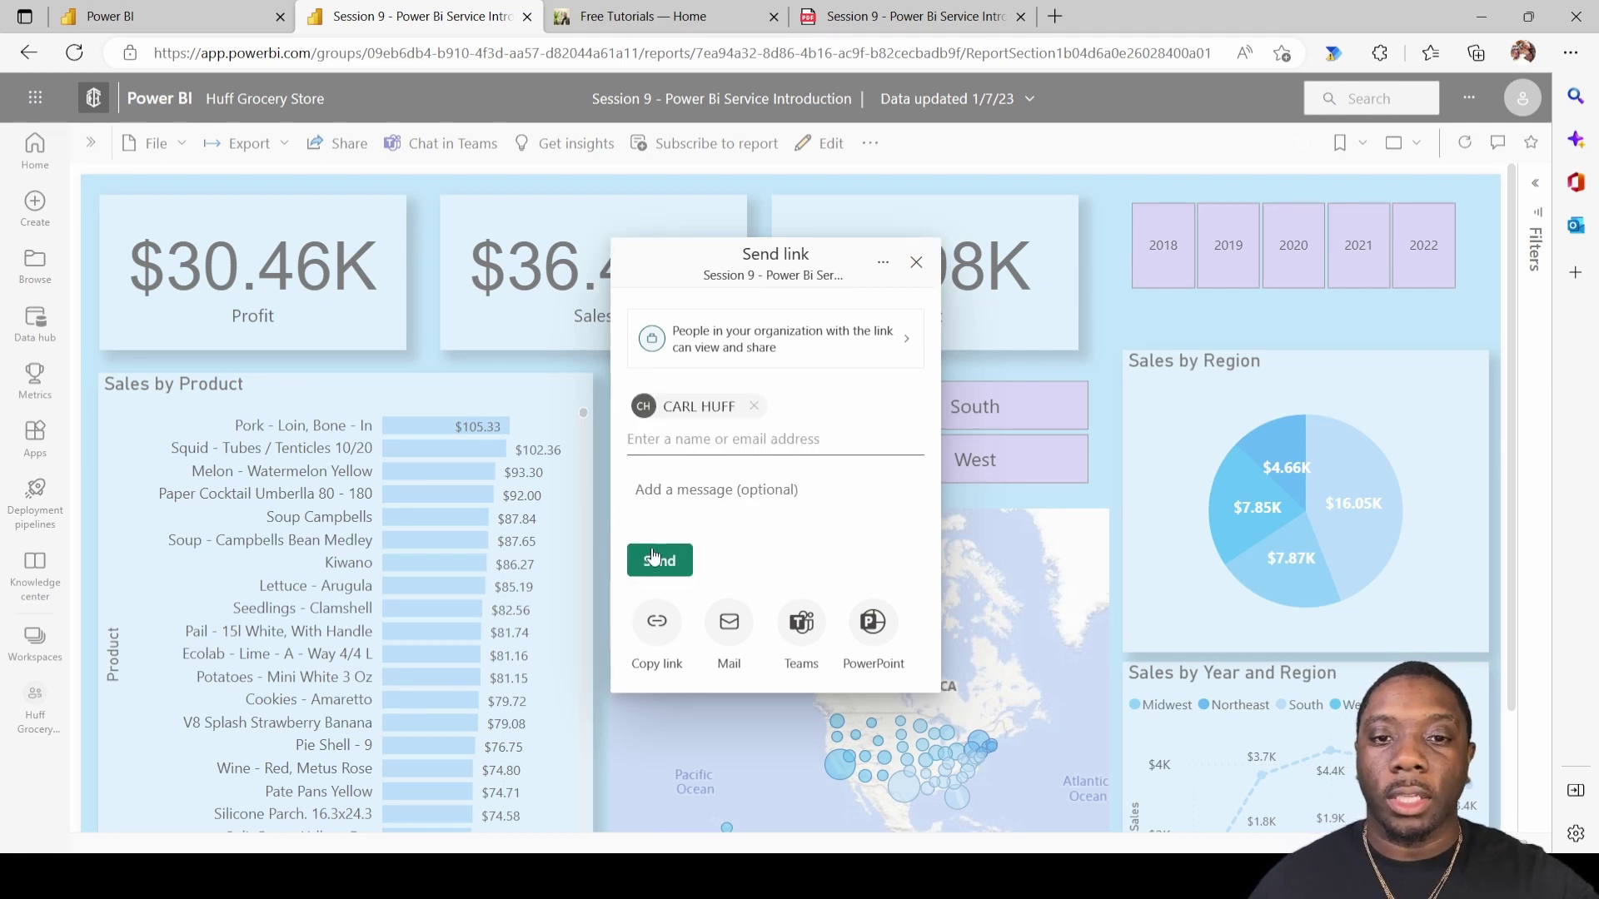
# Step: Add the message 'Be my second set of eyes', fixing the misspelling, and send the link
pyautogui.click(697, 498)
pyautogui.write('Be my seond set of')
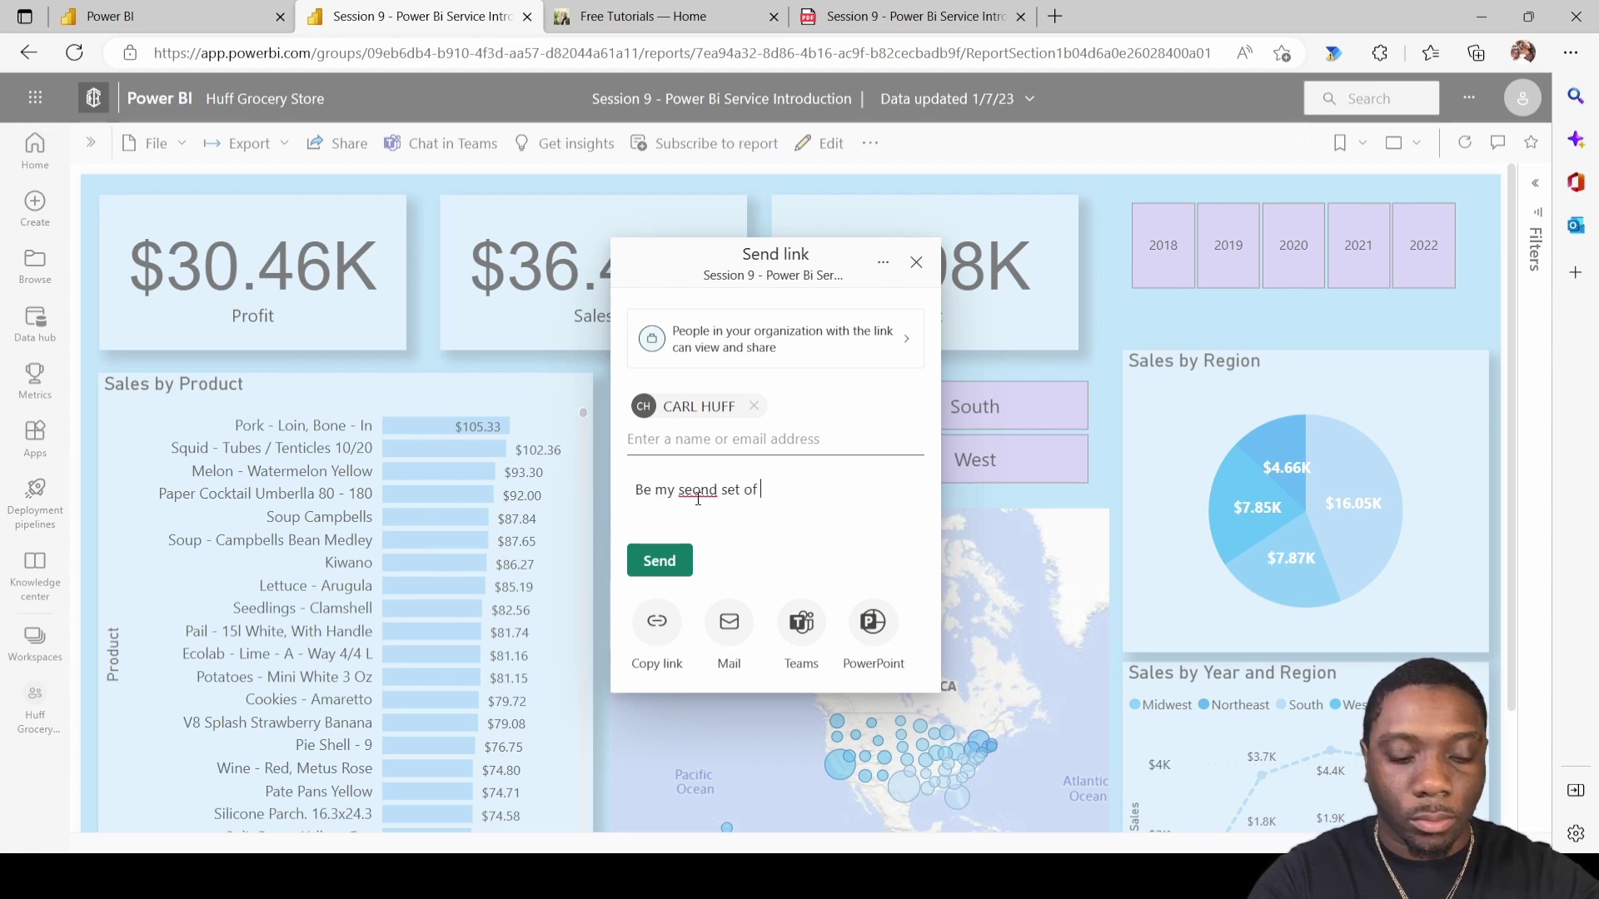
pyautogui.write('yes')
pyautogui.rightClick(697, 491)
pyautogui.click(833, 570)
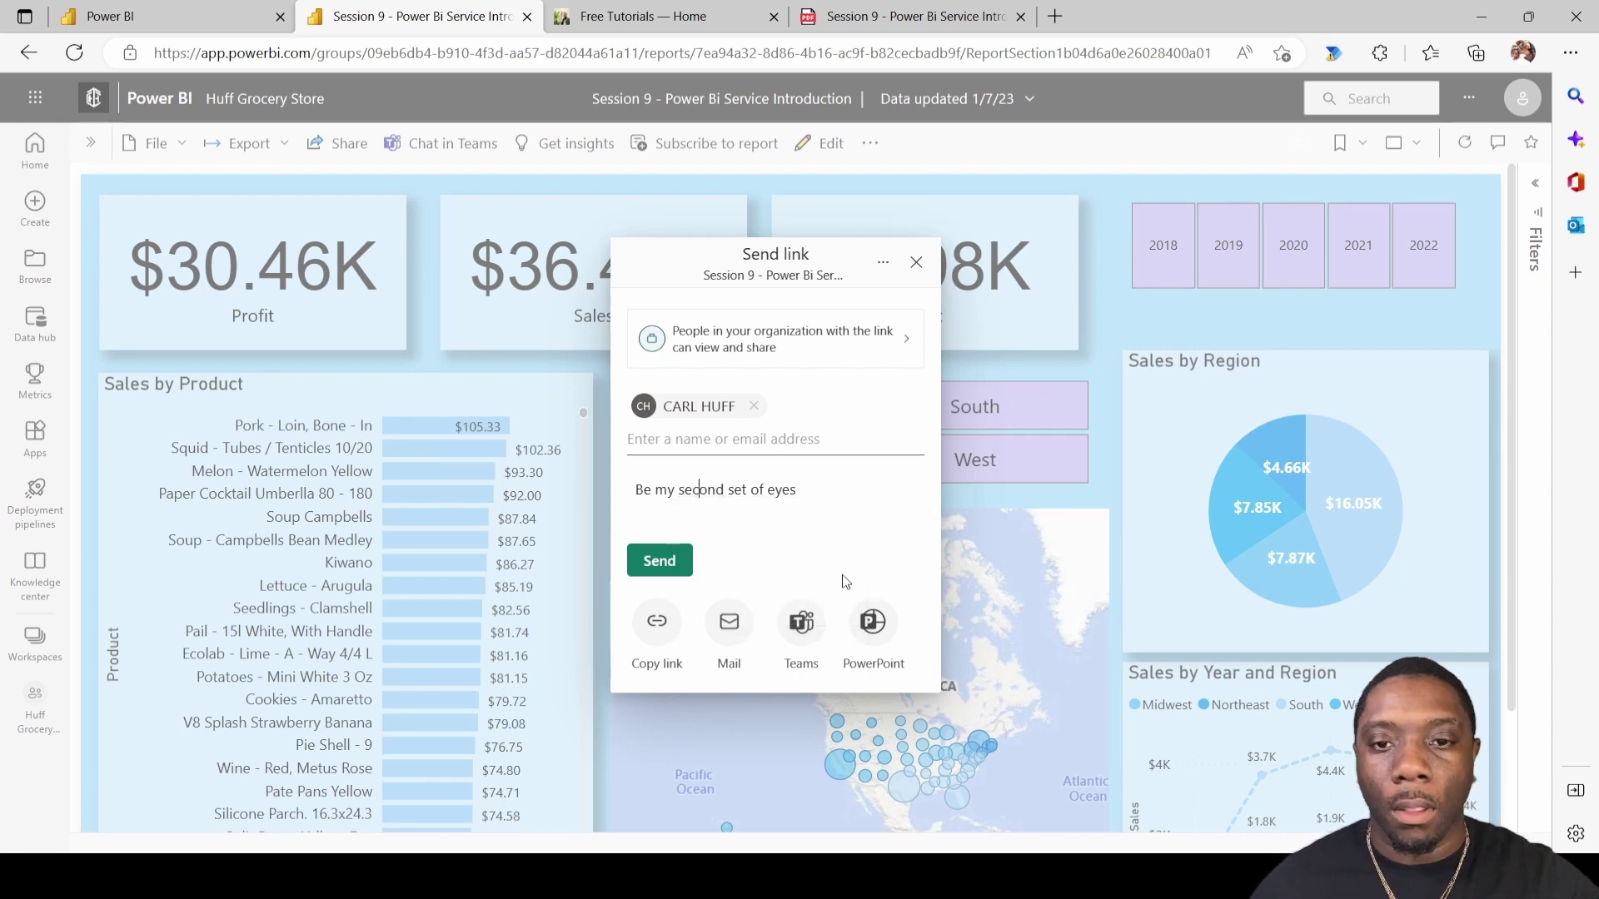
pyautogui.click(666, 564)
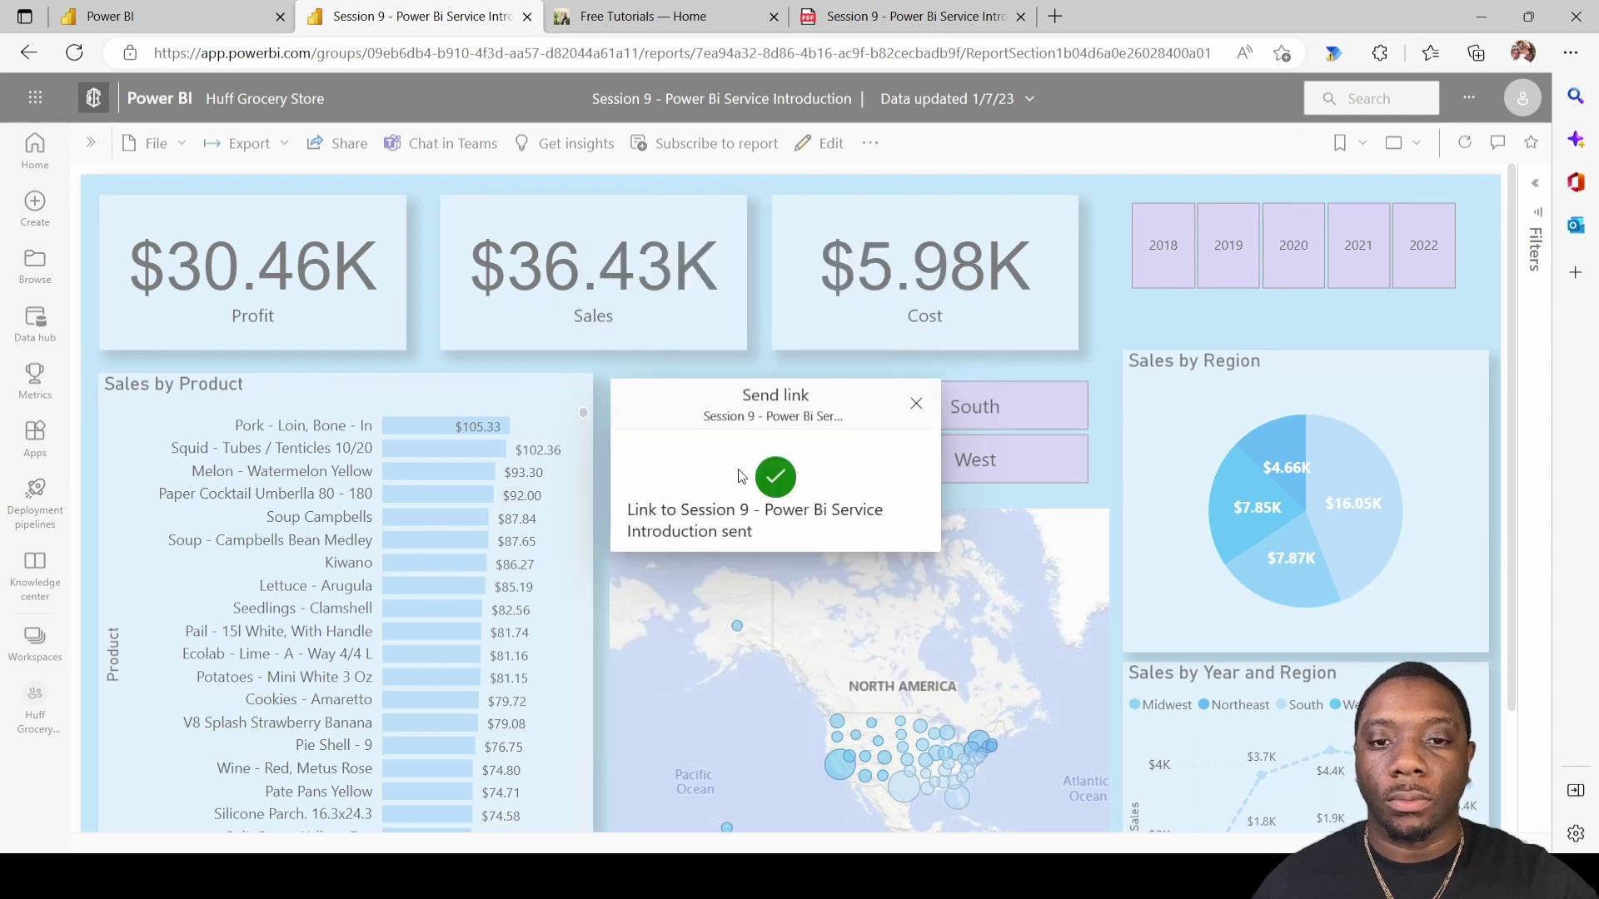
pyautogui.click(916, 406)
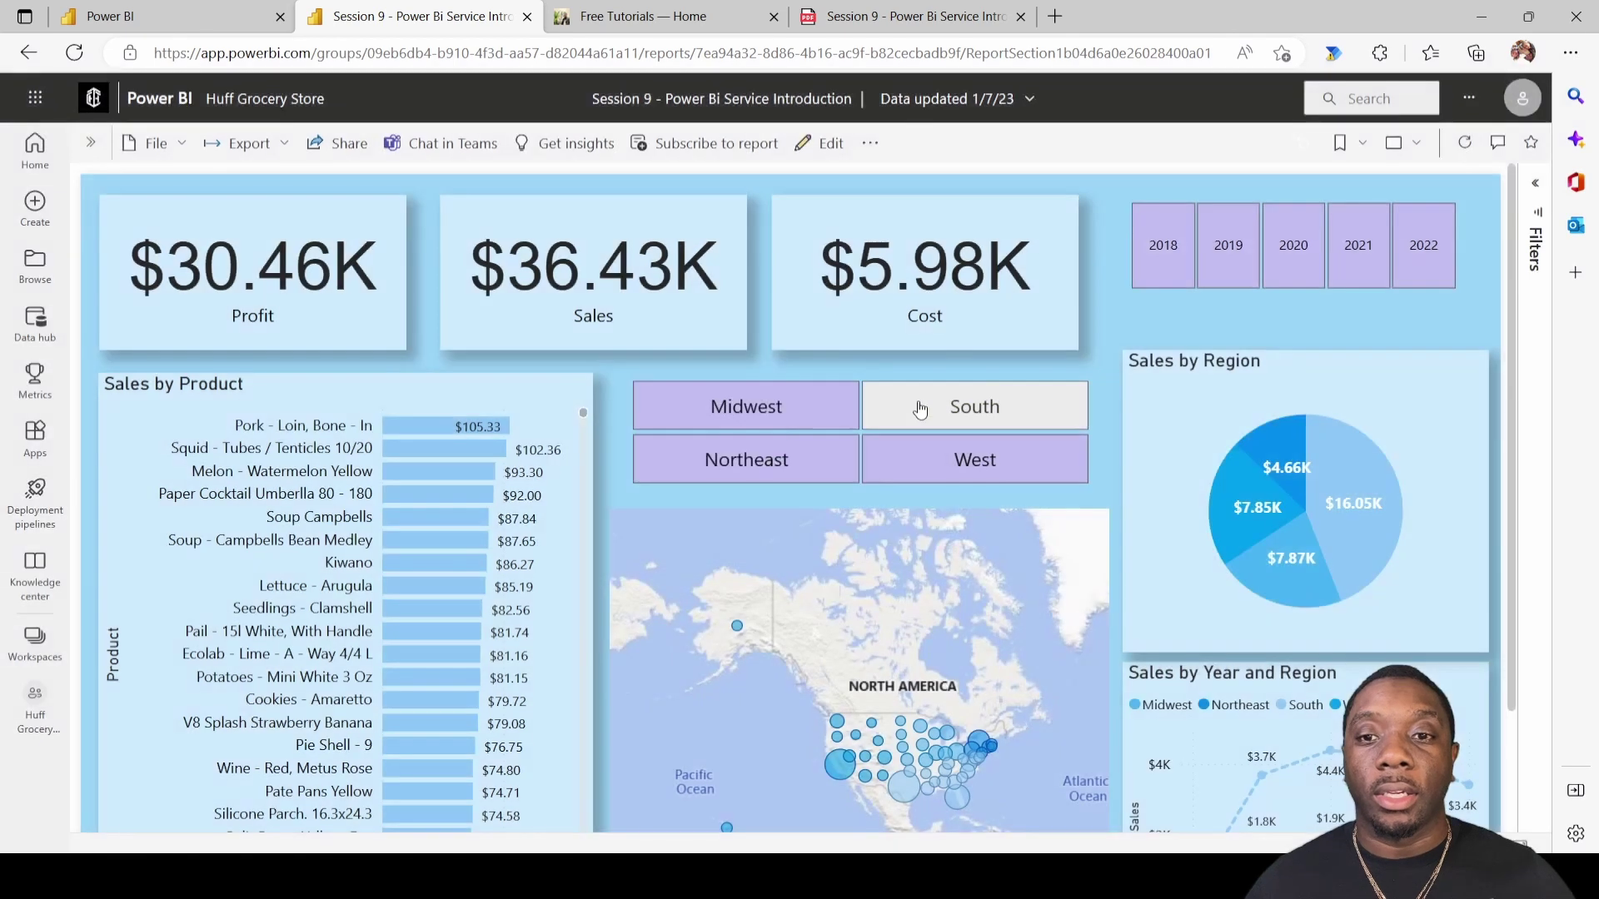
# Step: In Manage permissions, stop organisation-link recipients from resharing the report, then recheck the link settings
pyautogui.click(341, 146)
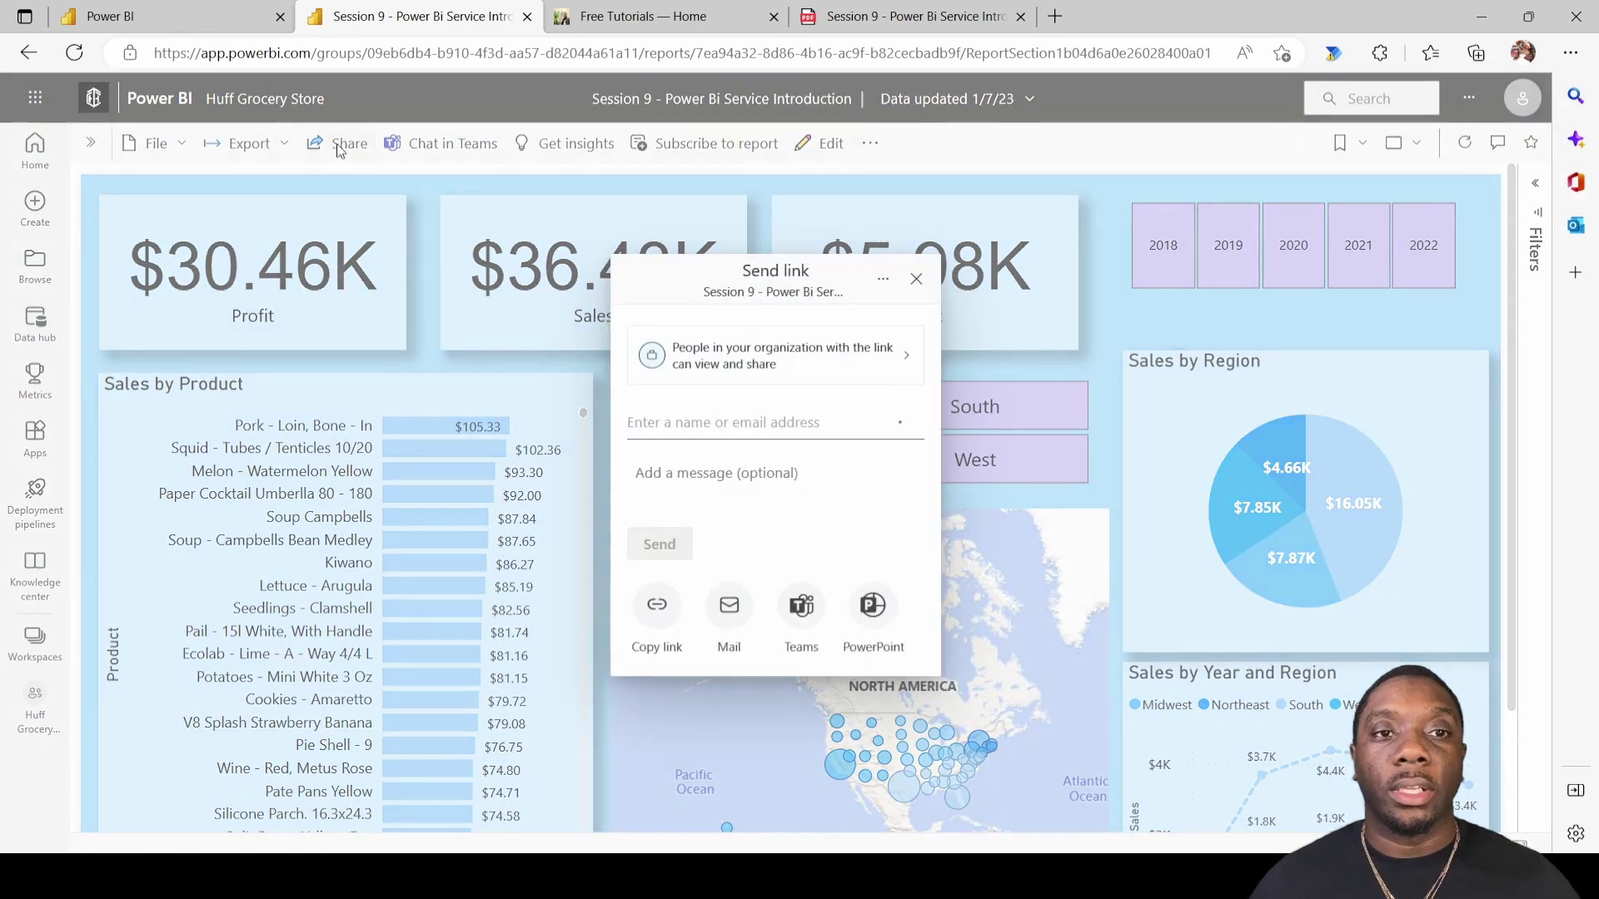
pyautogui.click(883, 285)
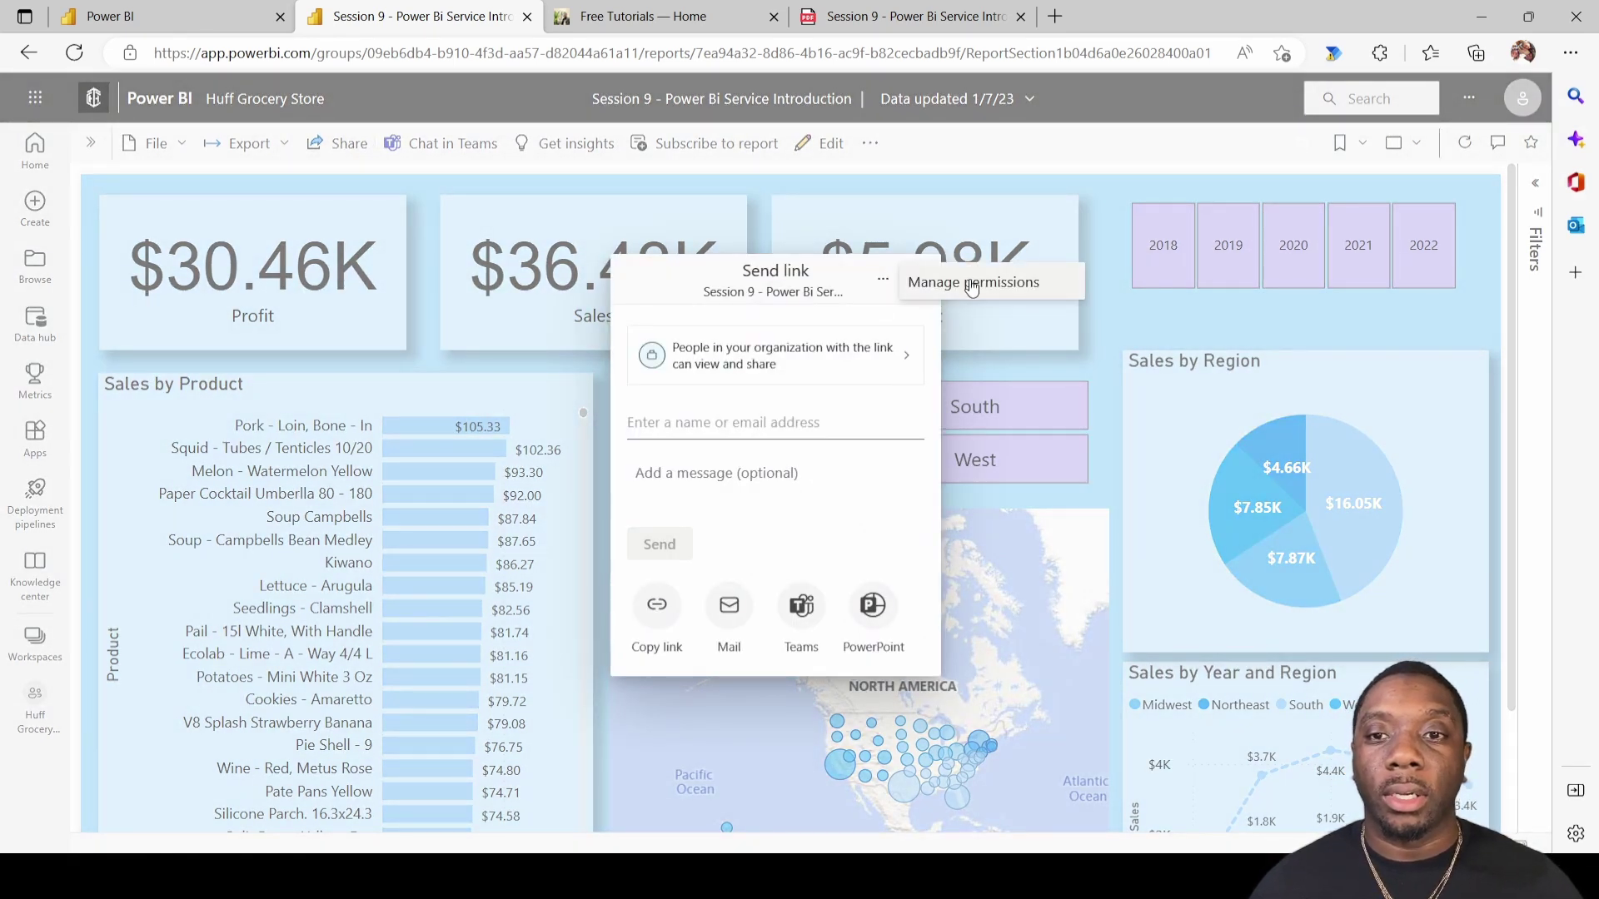
pyautogui.click(978, 278)
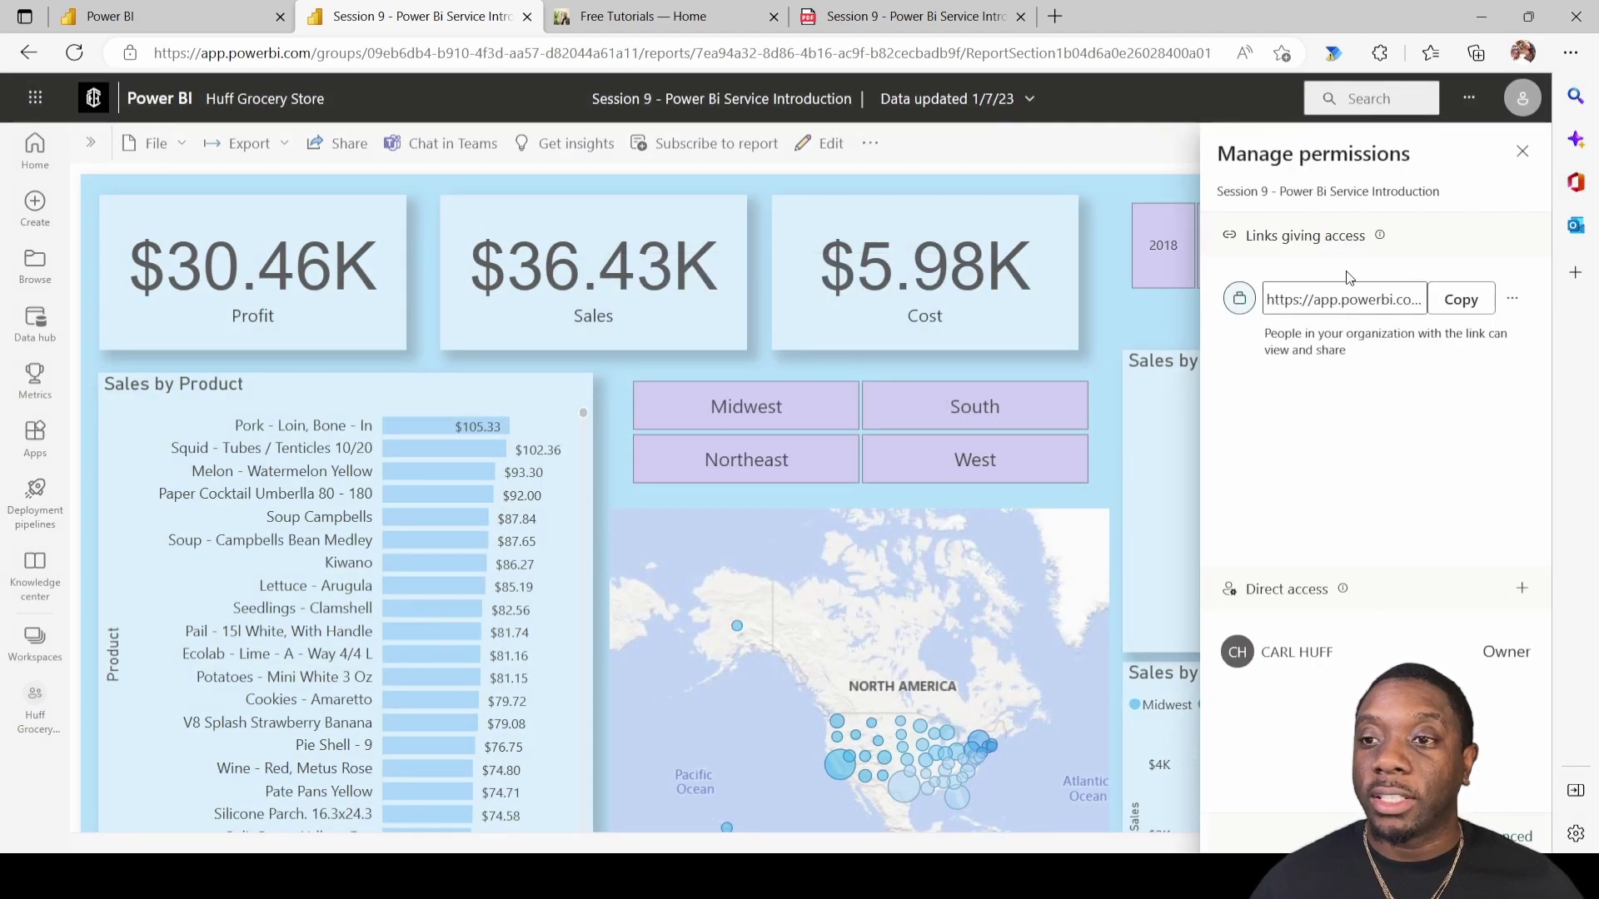
pyautogui.click(1513, 302)
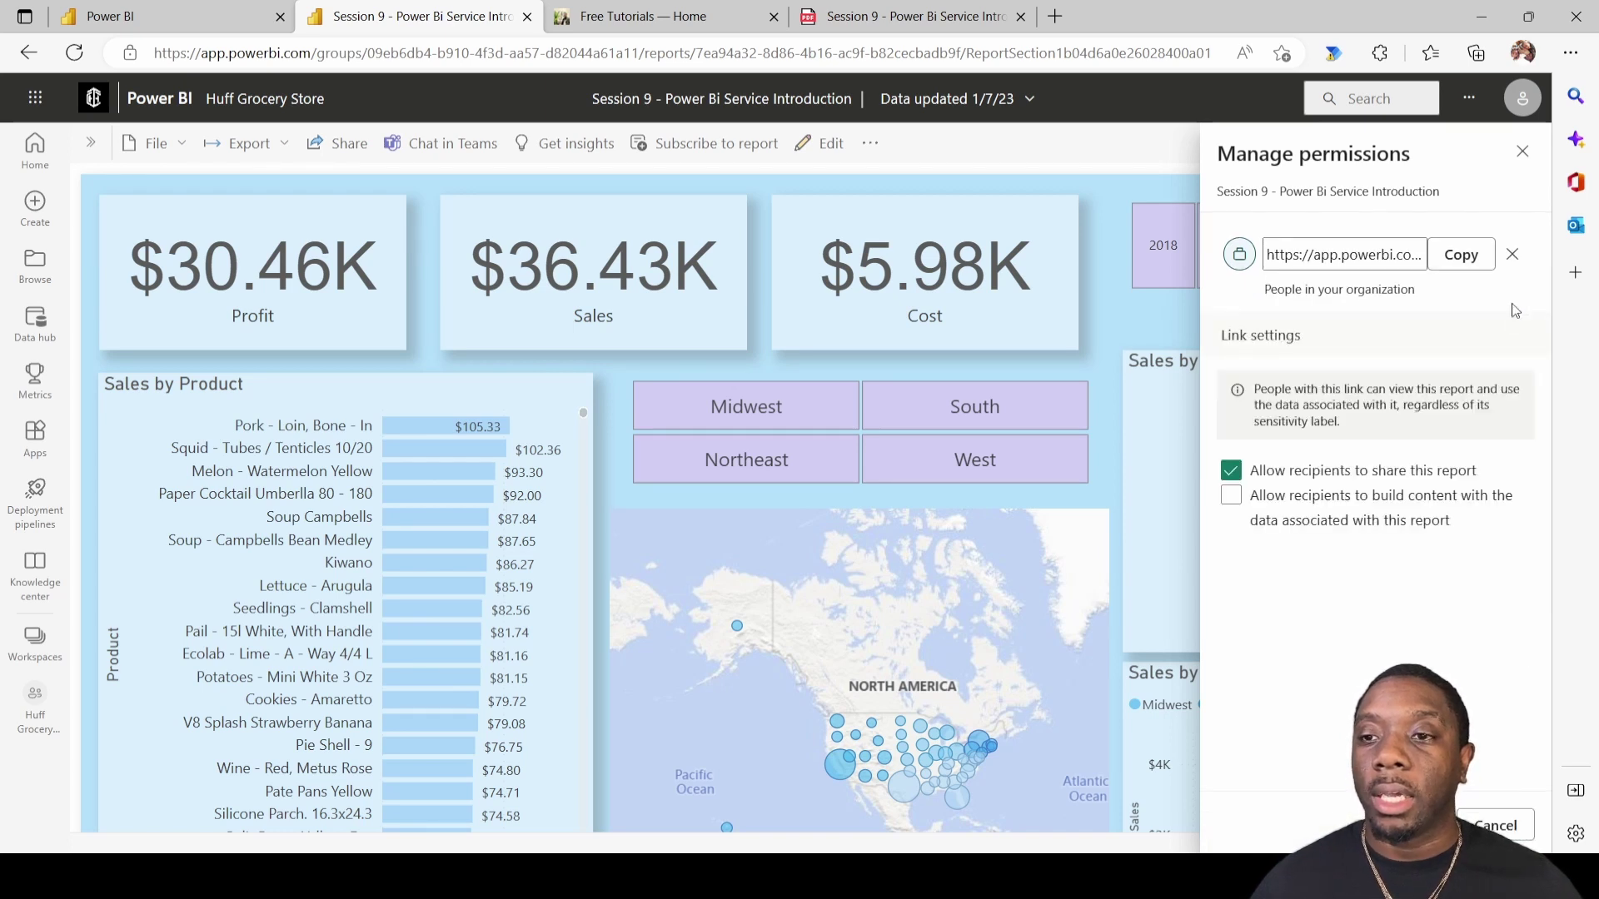
pyautogui.click(1233, 471)
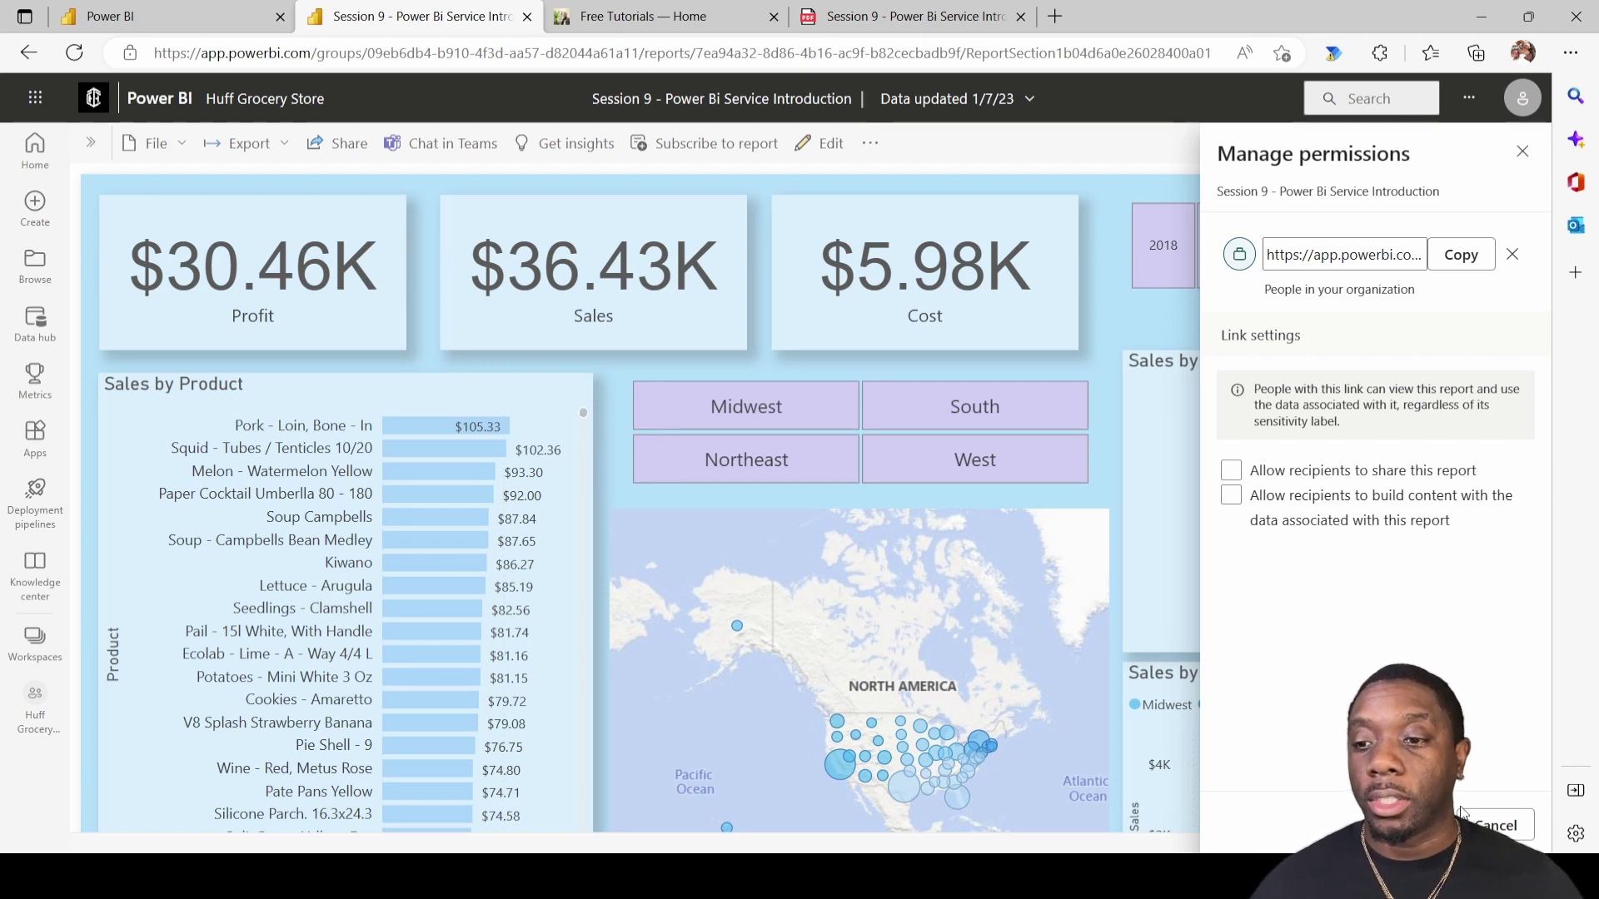
pyautogui.click(1500, 825)
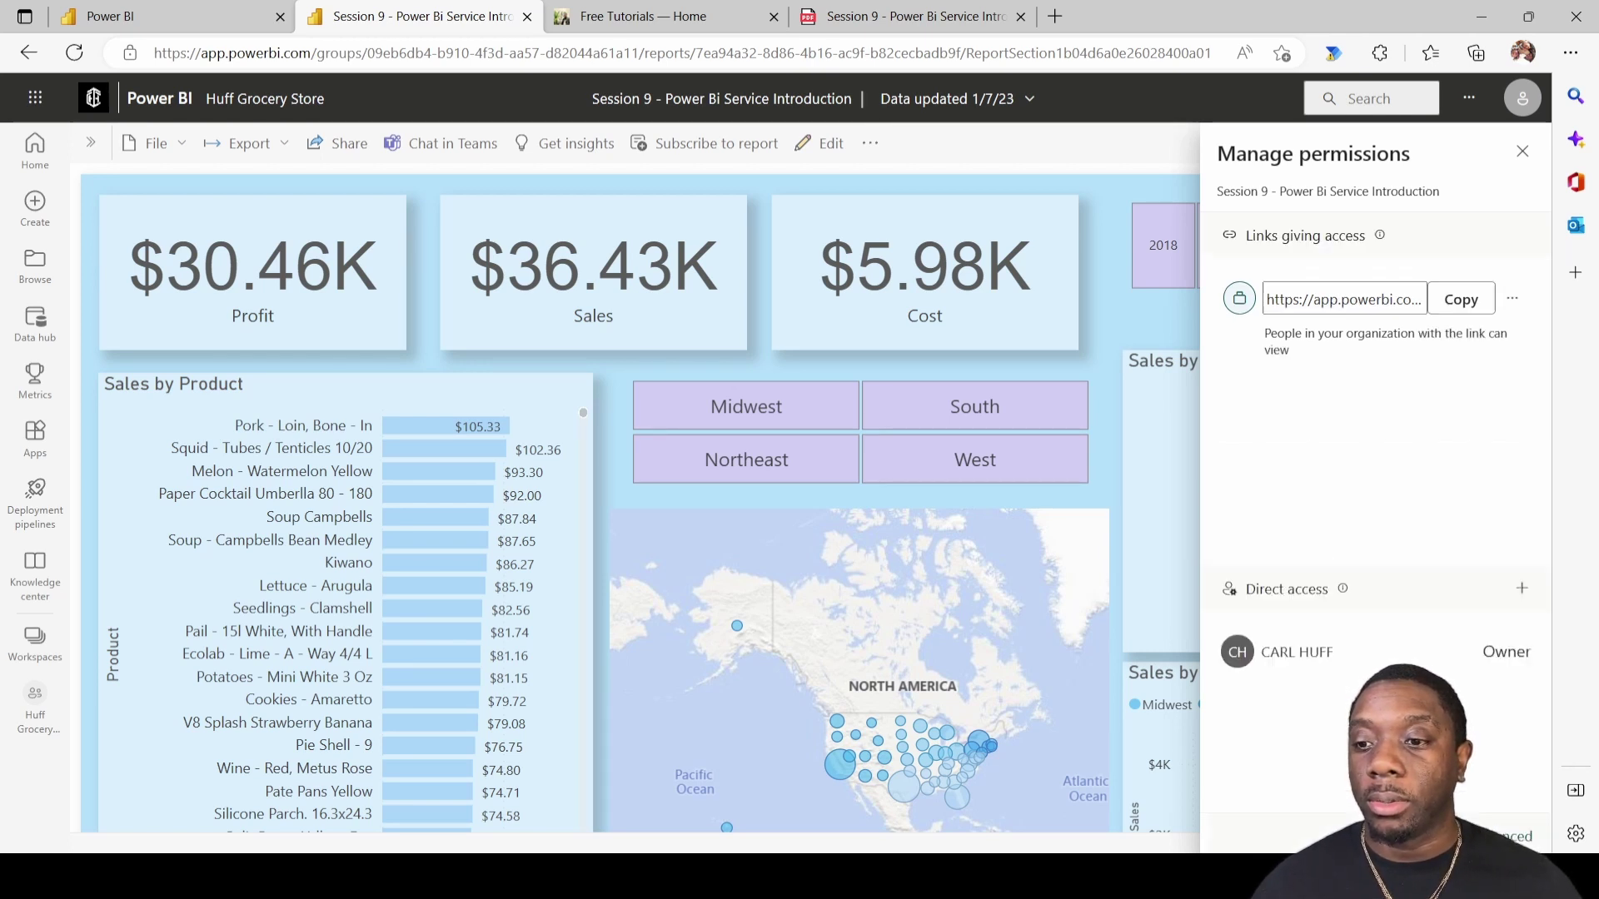
pyautogui.click(1514, 303)
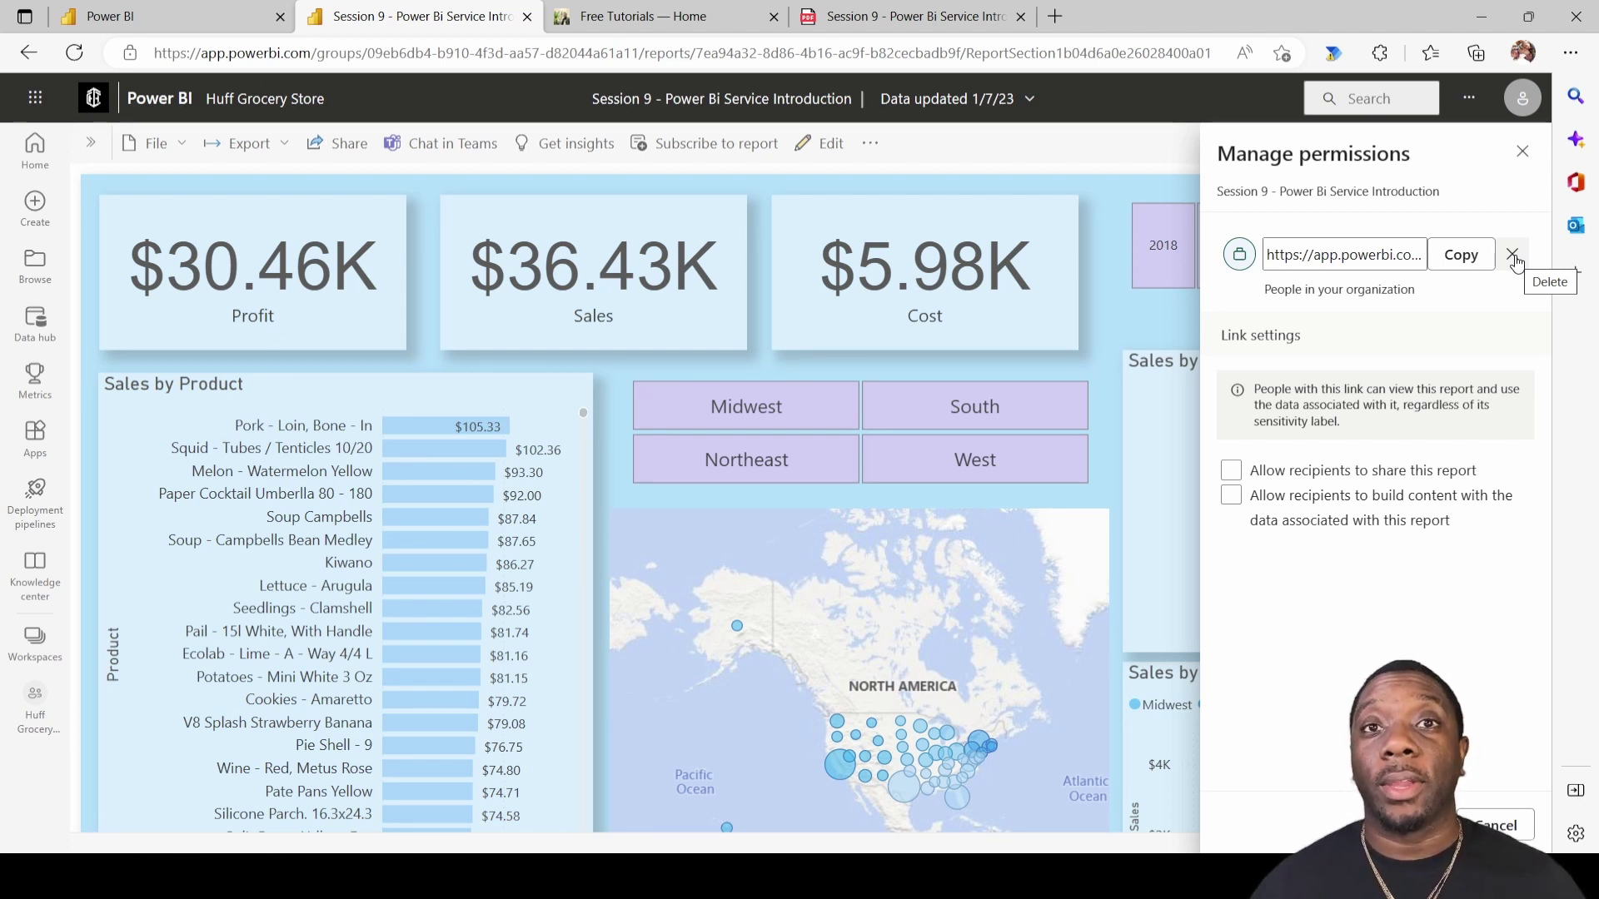
pyautogui.click(1495, 825)
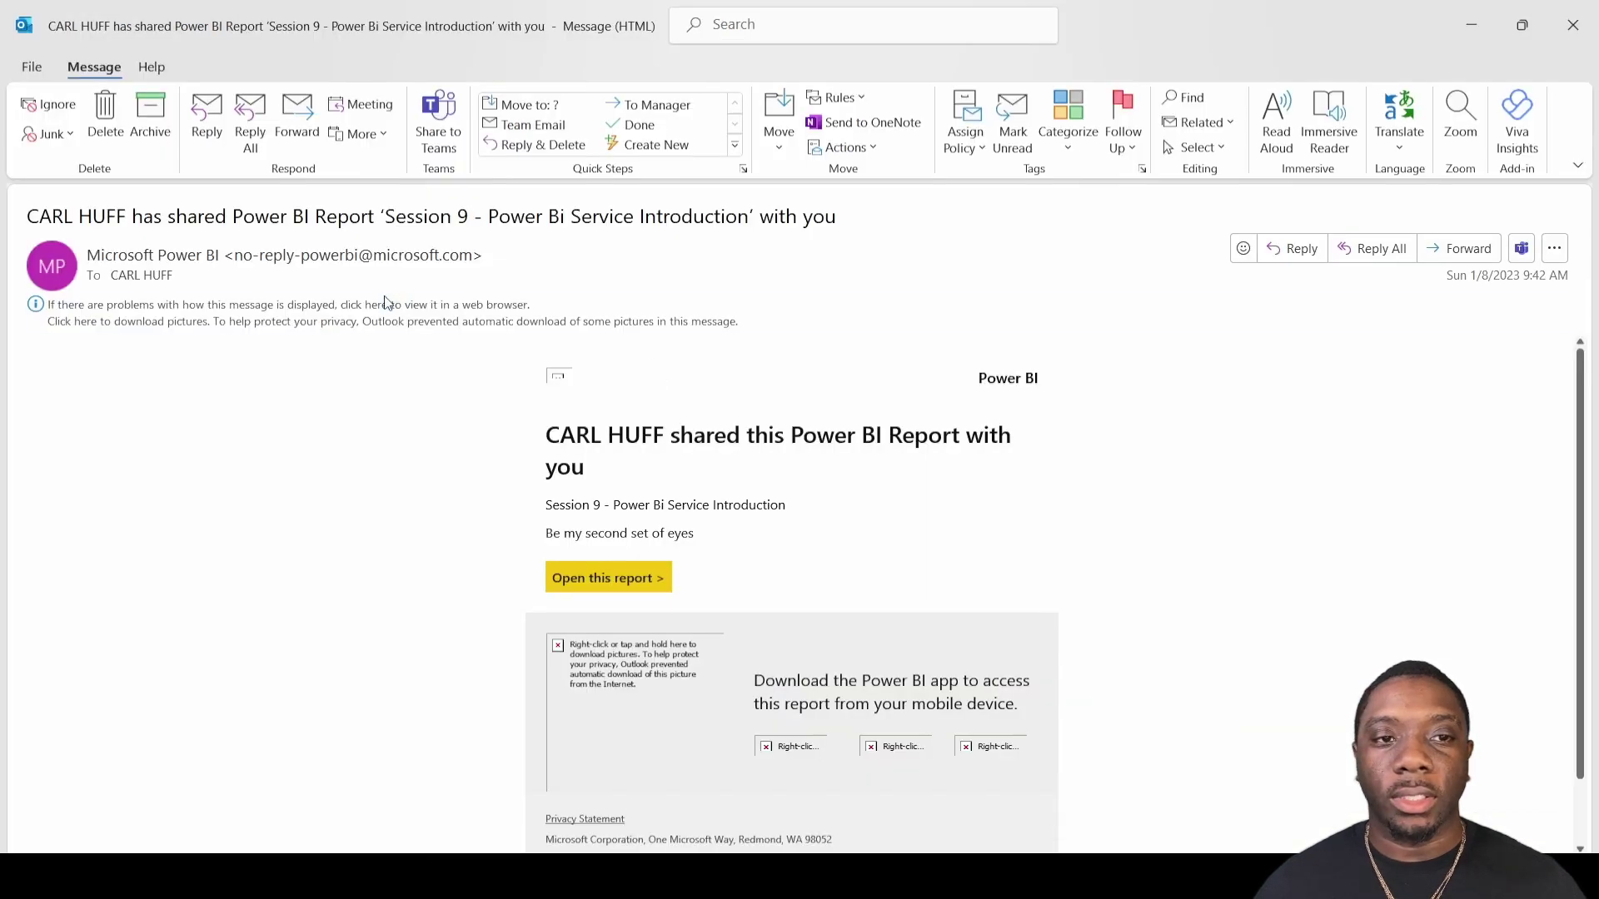
# Step: Download the email's blocked pictures and follow 'Open this report >' to the shared report
pyautogui.click(399, 321)
pyautogui.click(341, 320)
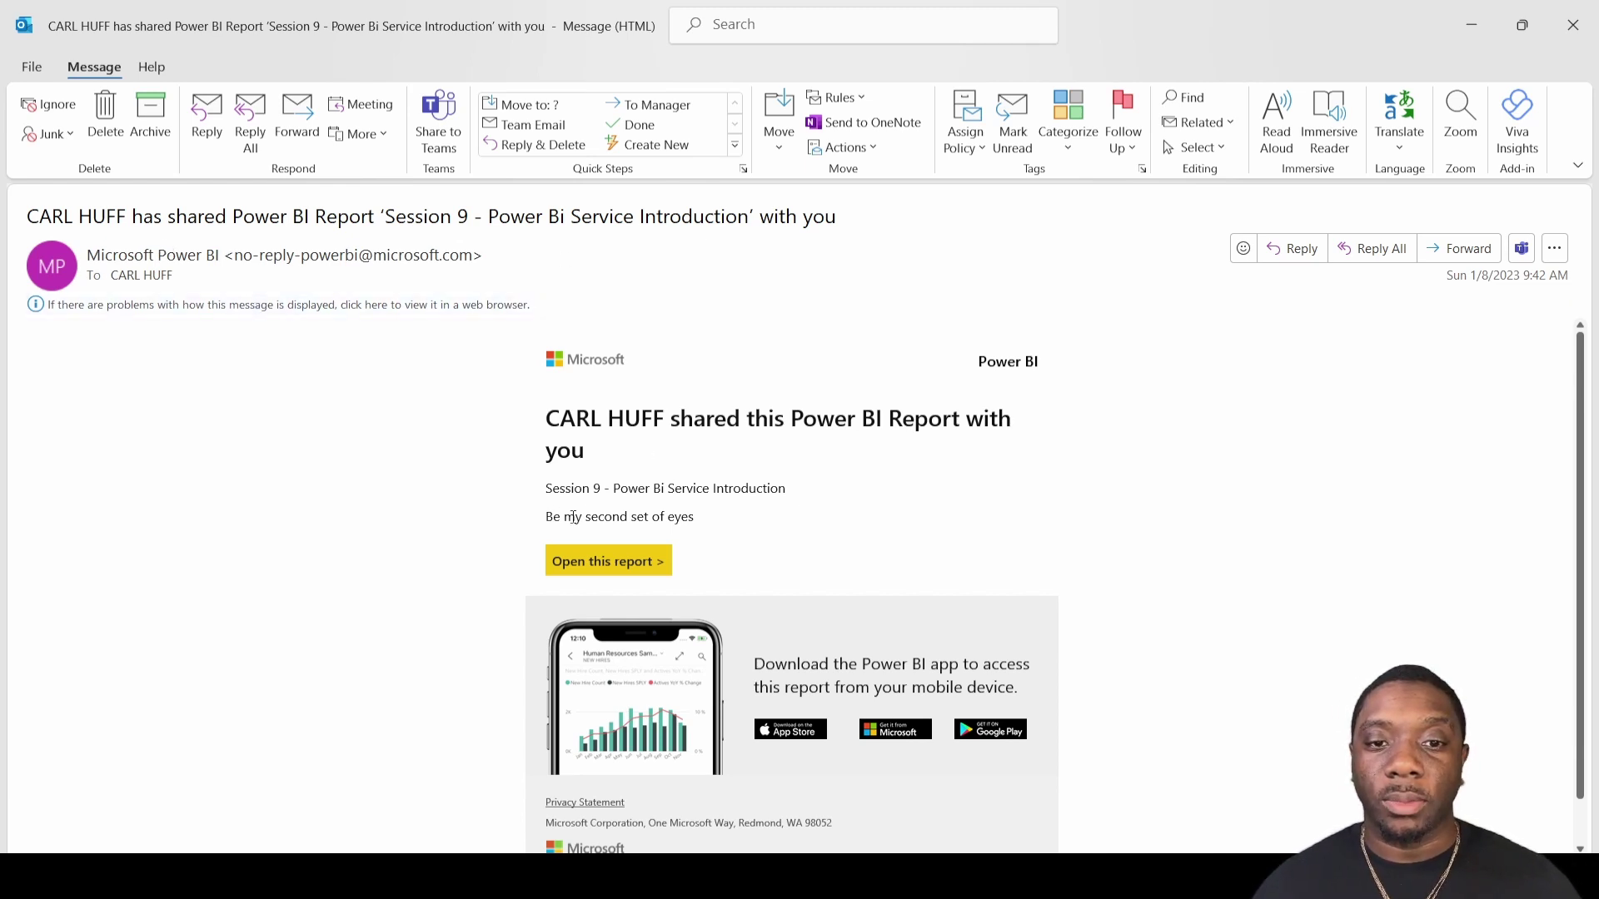
pyautogui.scroll(-1, 708, 528)
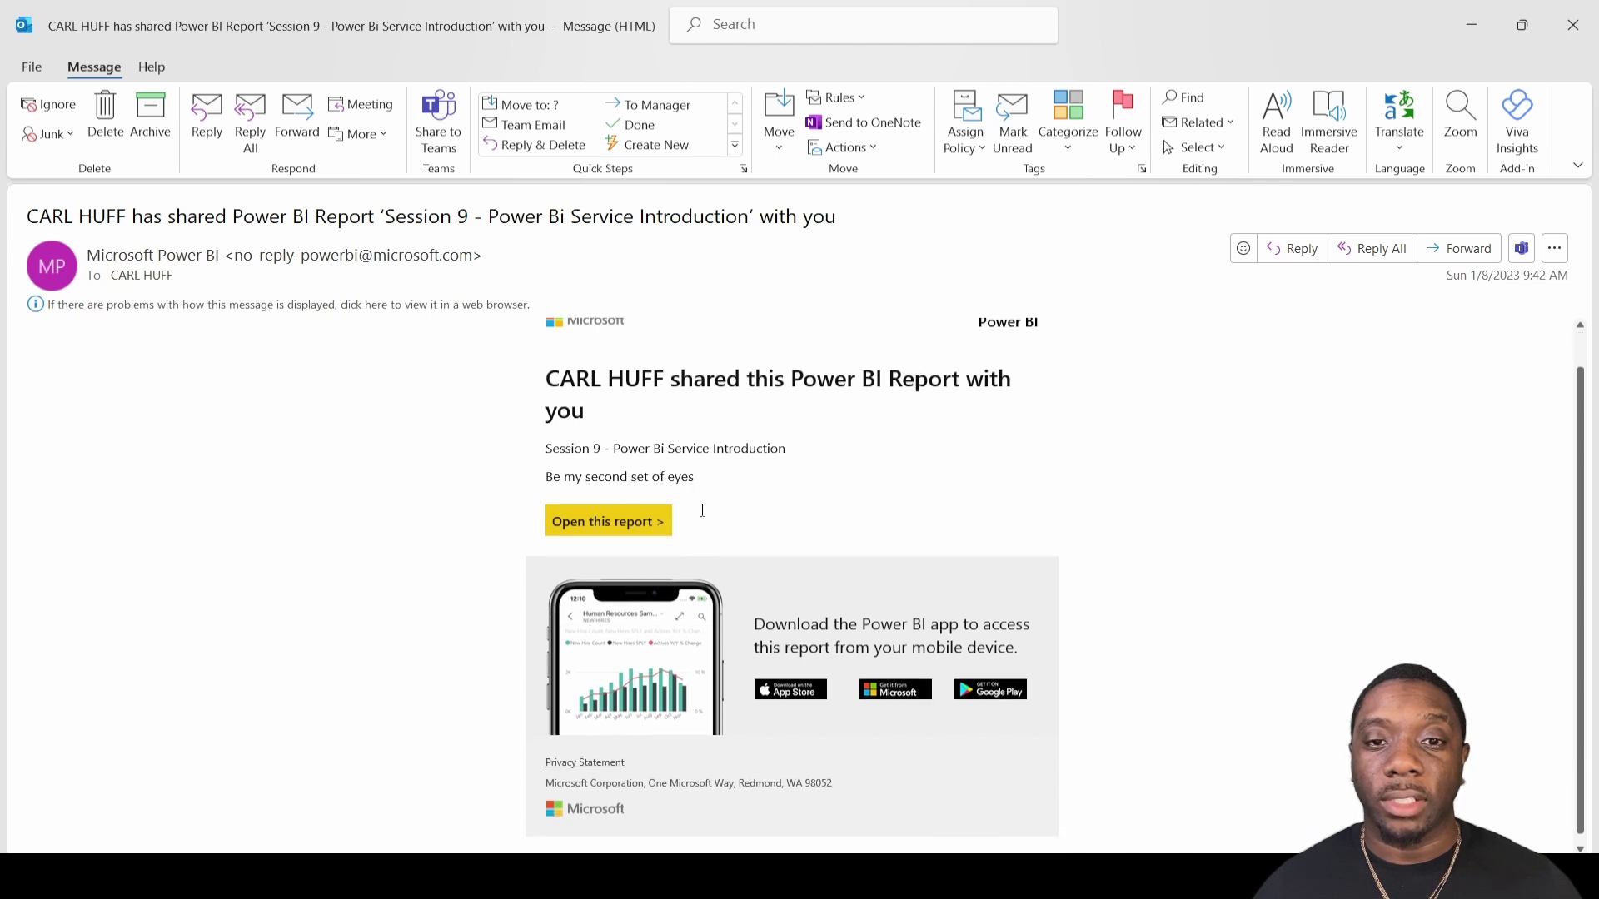
pyautogui.click(610, 531)
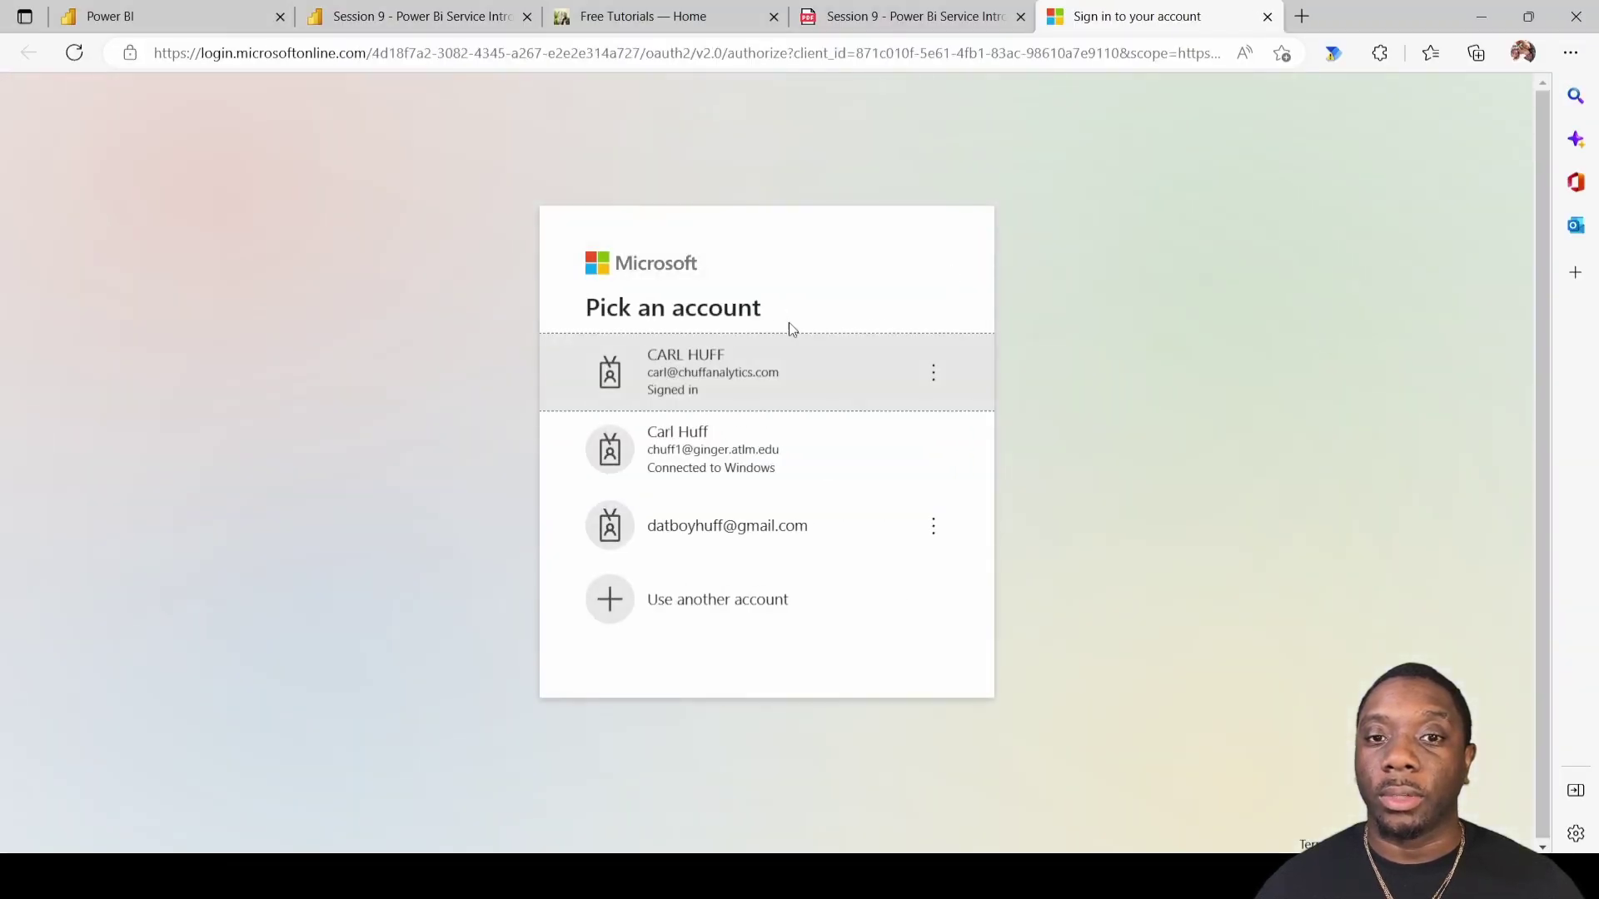
# Step: Continue with the work account, close the opened report tab, and return to the permissions tab
pyautogui.click(706, 371)
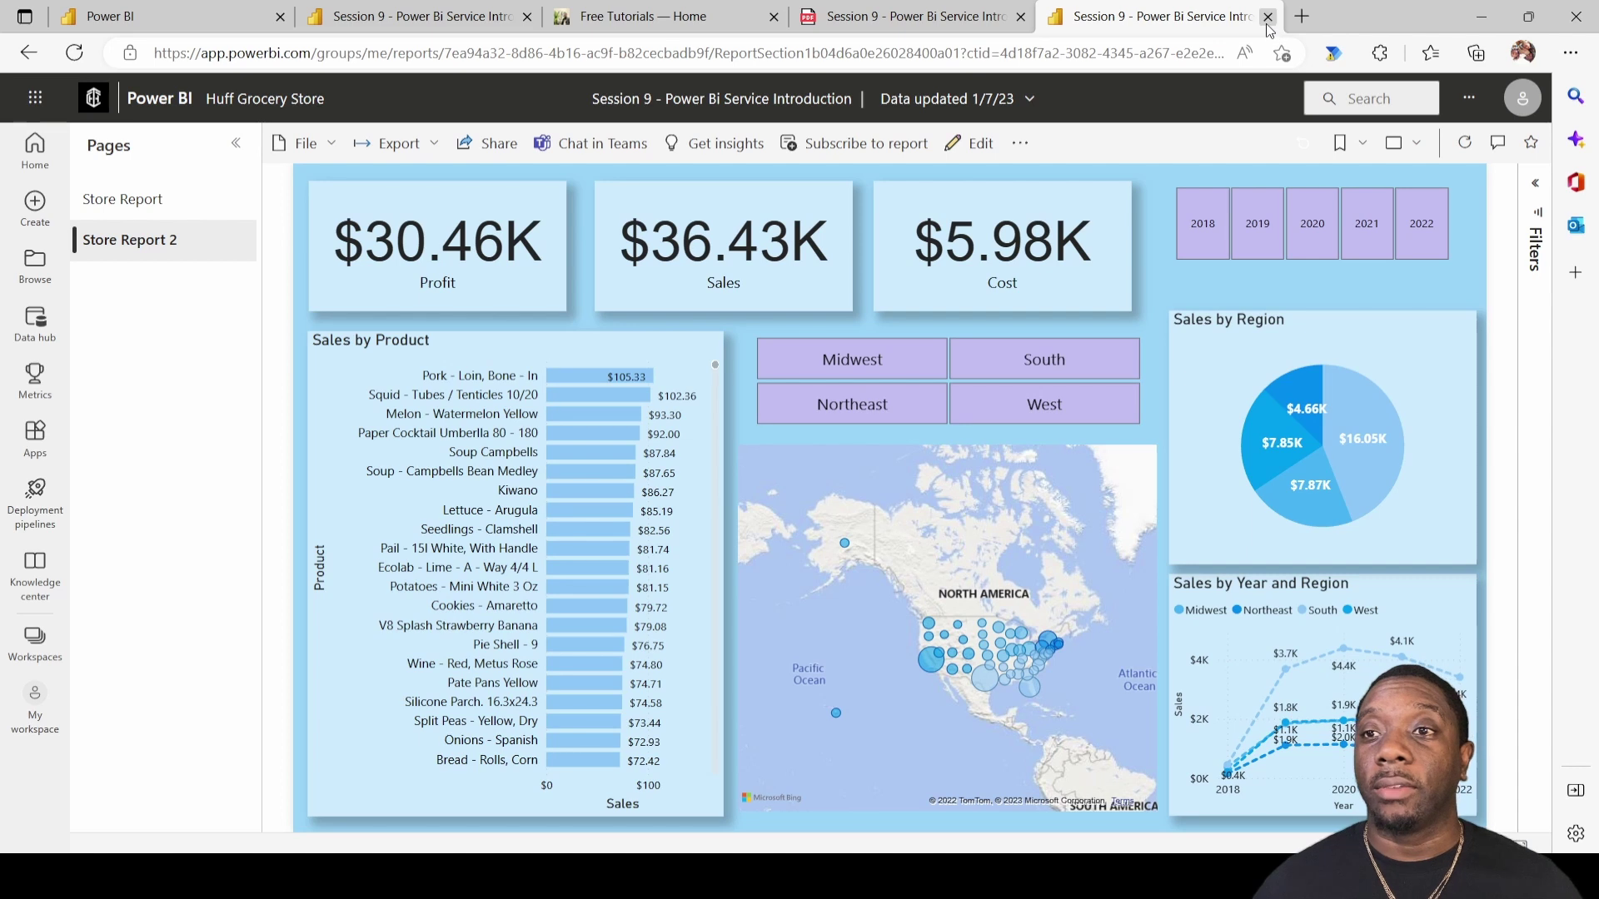
pyautogui.click(1267, 16)
pyautogui.click(457, 28)
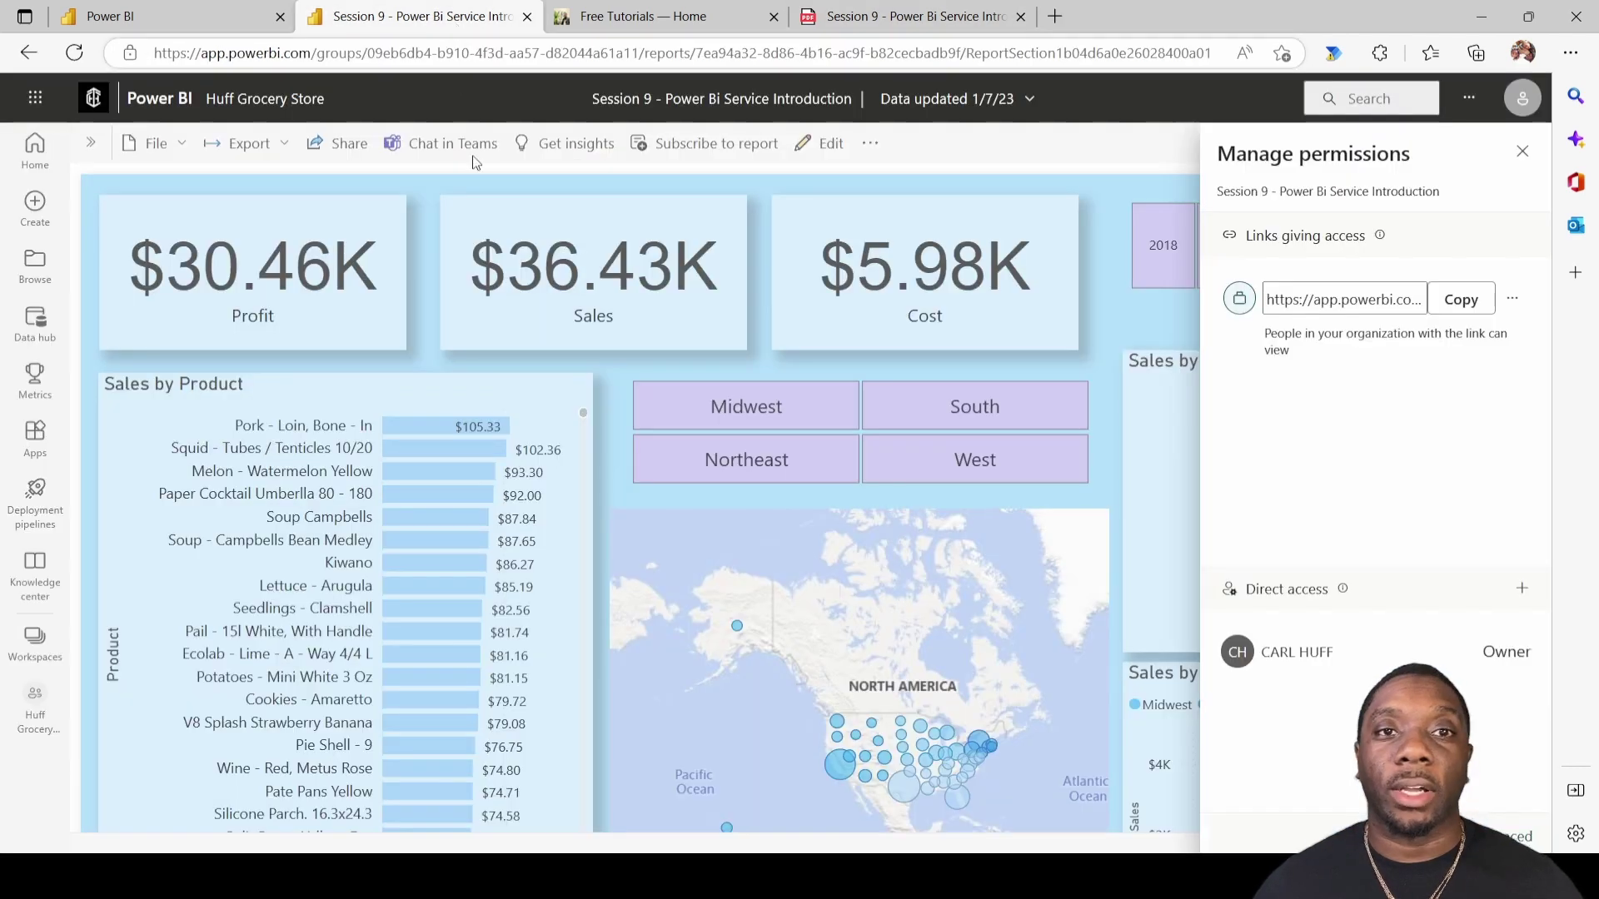